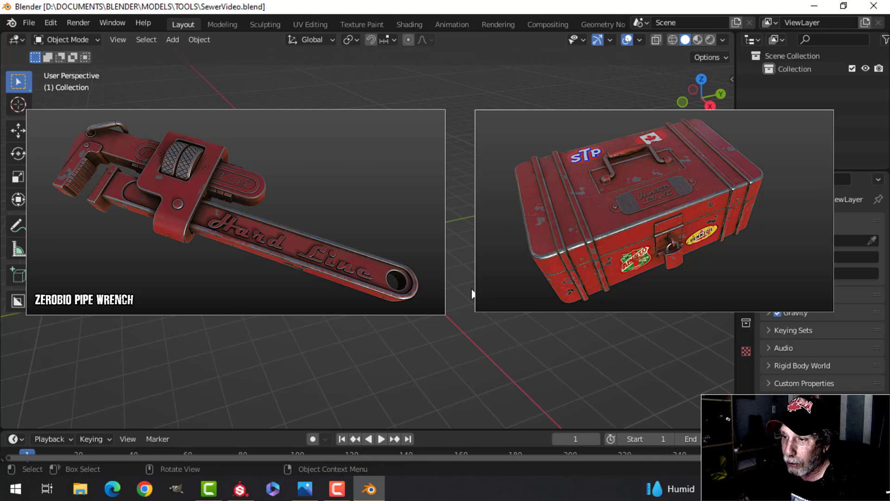
# Add a mesh circle with 64 vertices at the world origin.
pyautogui.moveTo(479, 282); pyautogui.dragTo(439, 280, button='middle')
pyautogui.hotkey('shift', 'a')
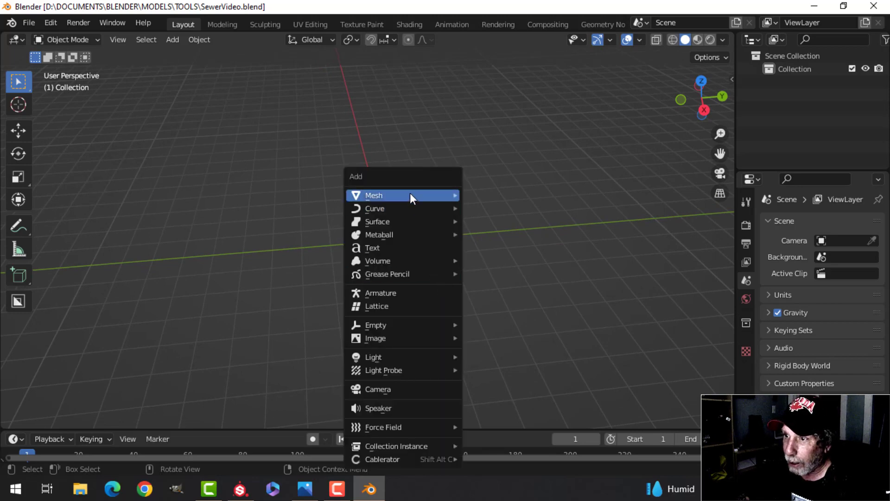
pyautogui.click(507, 221)
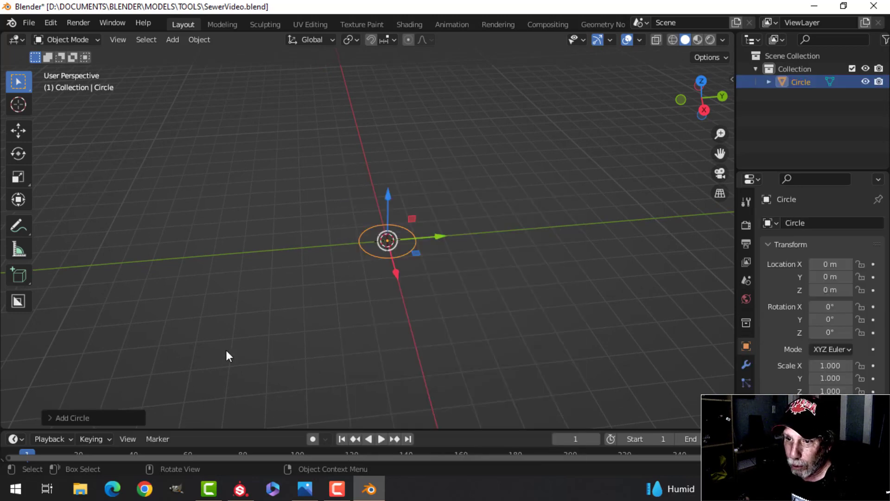
pyautogui.click(84, 419)
pyautogui.click(204, 275)
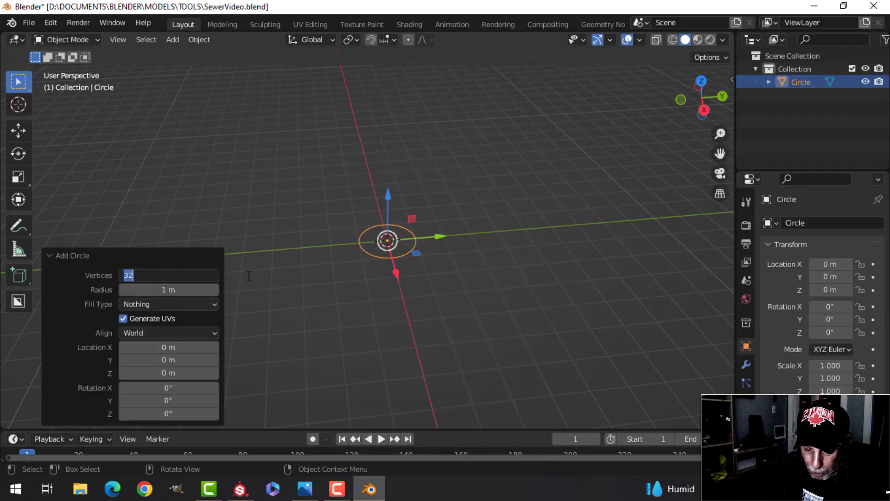
pyautogui.write('64')
pyautogui.press('Return')
pyautogui.scroll(3, 514, 262)
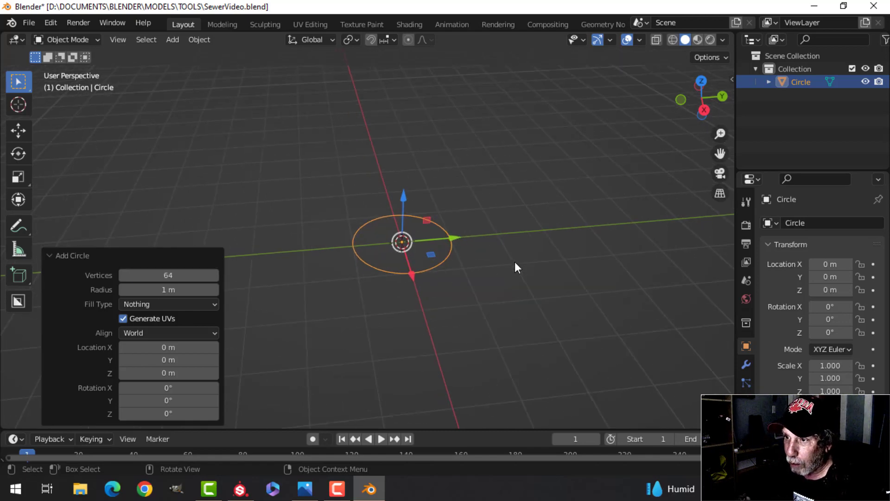
# In Edit Mode, extrude the circle's vertices and scale them inward to about 0.824 to form a flat ring.
pyautogui.press('Tab')
pyautogui.scroll(4, 515, 262)
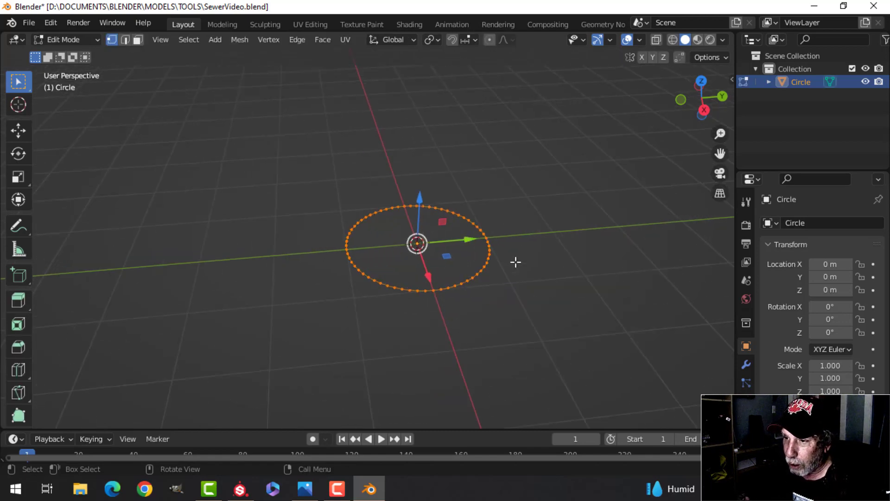
pyautogui.press('e')
pyautogui.rightClick(632, 225)
pyautogui.press('s')
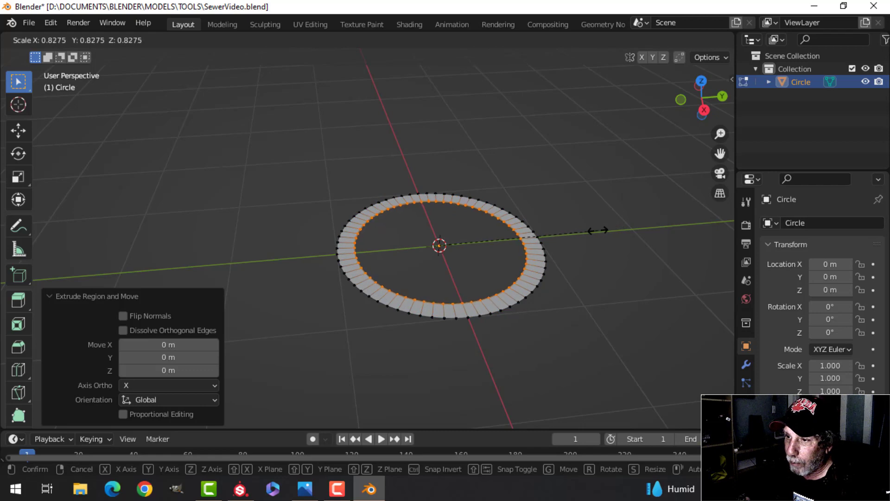
pyautogui.click(598, 230)
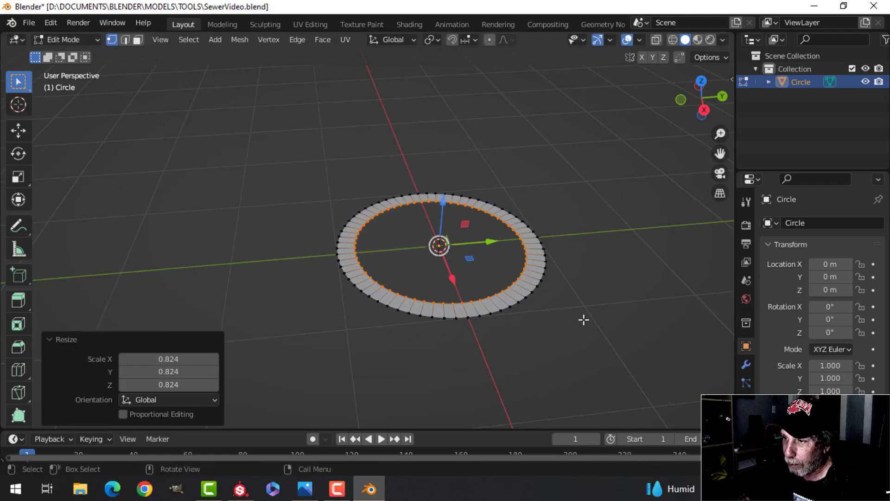
# Fill the ring's inner opening with a single face.
pyautogui.moveTo(584, 319); pyautogui.dragTo(577, 288, button='middle')
pyautogui.scroll(2, 588, 276)
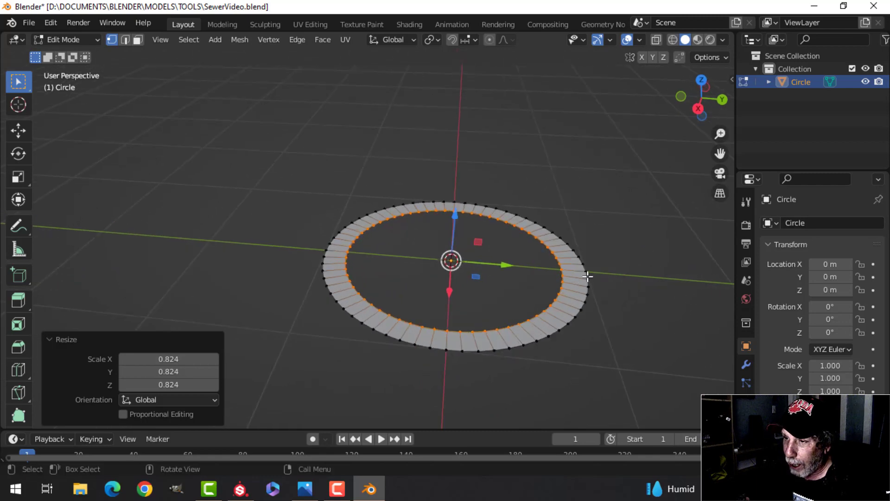
pyautogui.press('f')
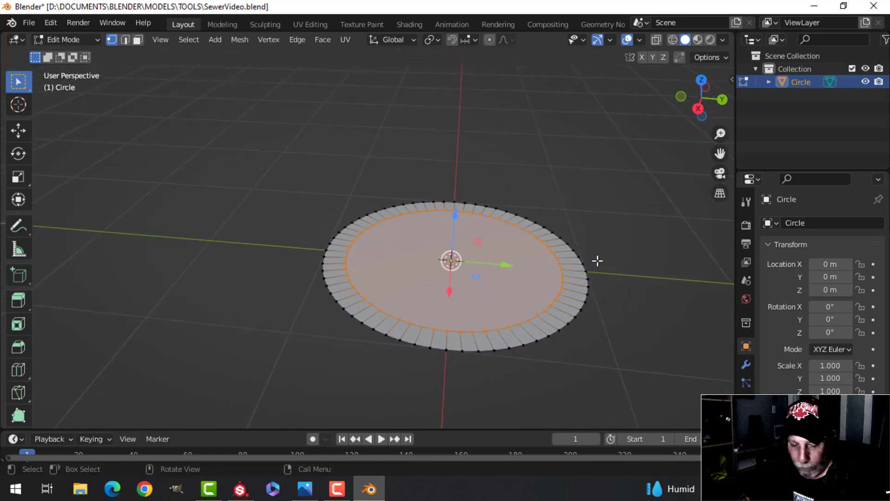
# Inset the central face by about 0.0095 m in face select mode, then clear the selection.
pyautogui.scroll(2, 601, 255)
pyautogui.keyDown('shift'); pyautogui.moveTo(604, 249); pyautogui.dragTo(541, 252, button='middle'); pyautogui.keyUp('shift')
pyautogui.scroll(1, 544, 261)
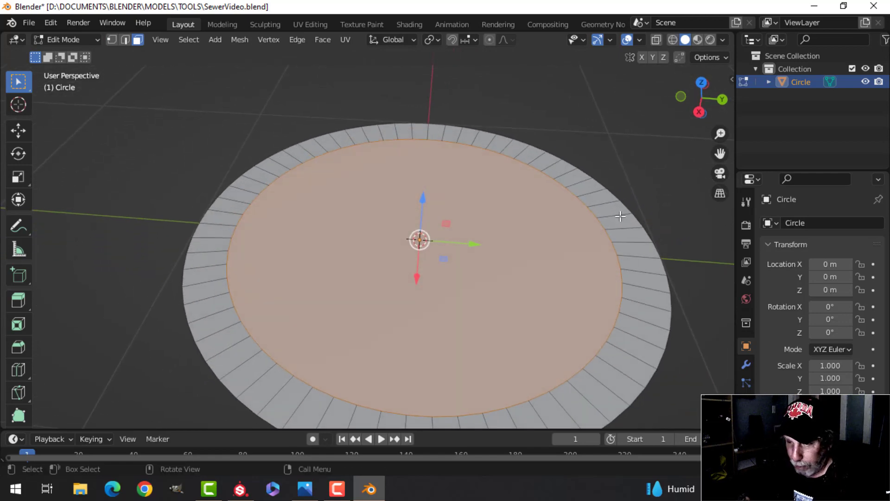
pyautogui.press('i')
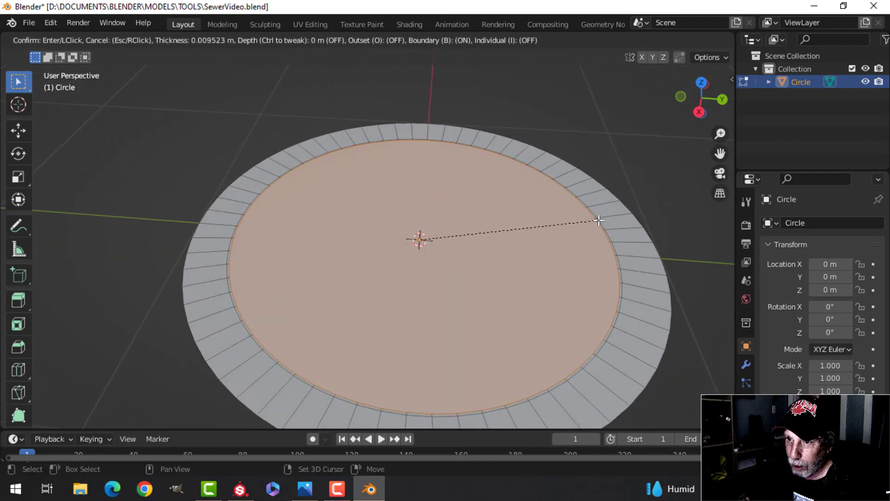
pyautogui.click(599, 220)
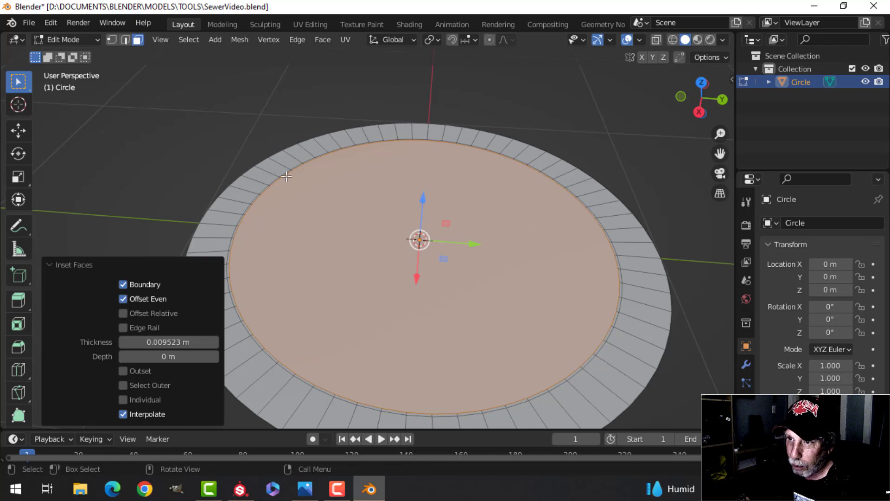
pyautogui.hotkey('alt', 'a')
# Show the Face Orientation overlay to check the disc's normals.
pyautogui.moveTo(509, 288); pyautogui.dragTo(489, 250, button='middle')
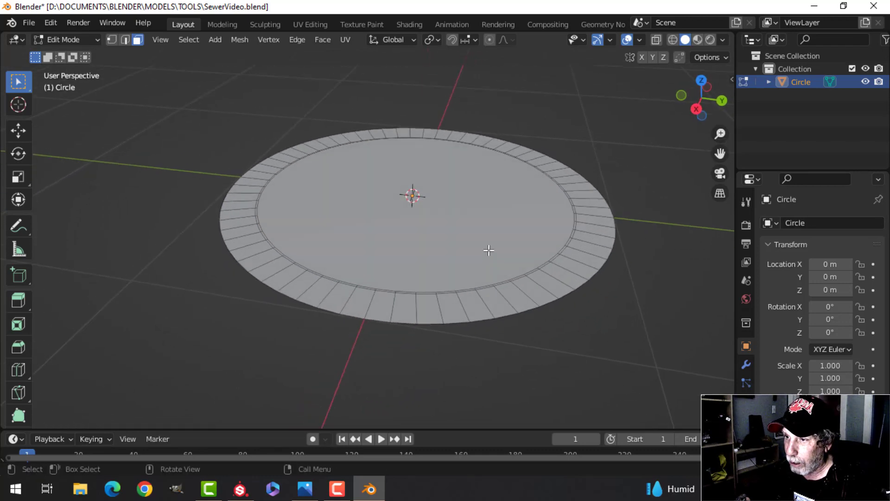
pyautogui.click(644, 41)
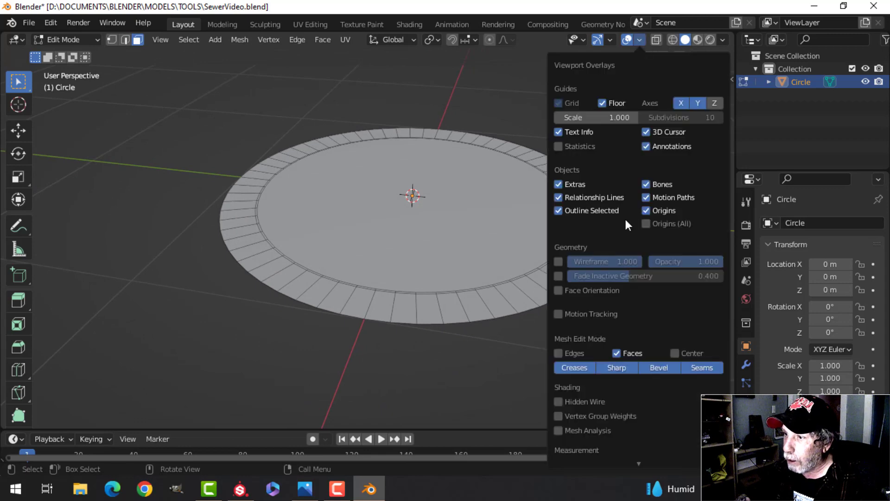
pyautogui.click(589, 290)
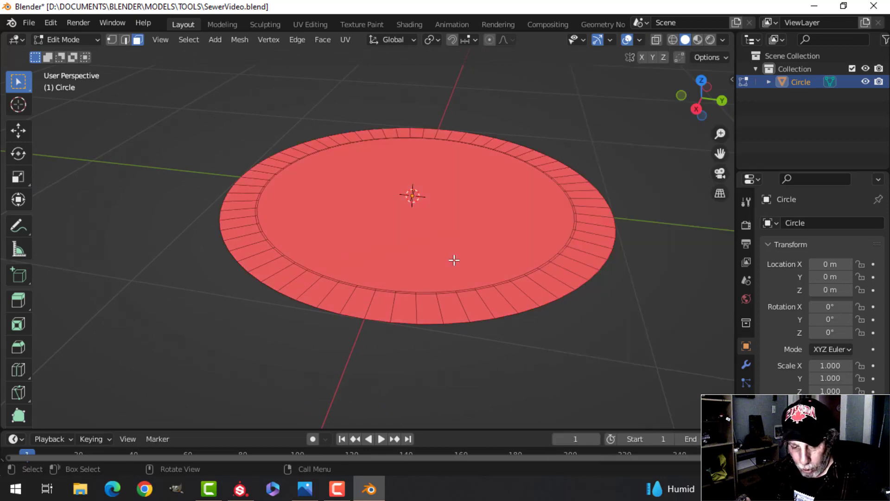
# Flip the normals of all the disc's faces in Edit Mode, then turn off the Face Orientation overlay in Object Mode.
pyautogui.hotkey('alt', 'n')
pyautogui.click(458, 258)
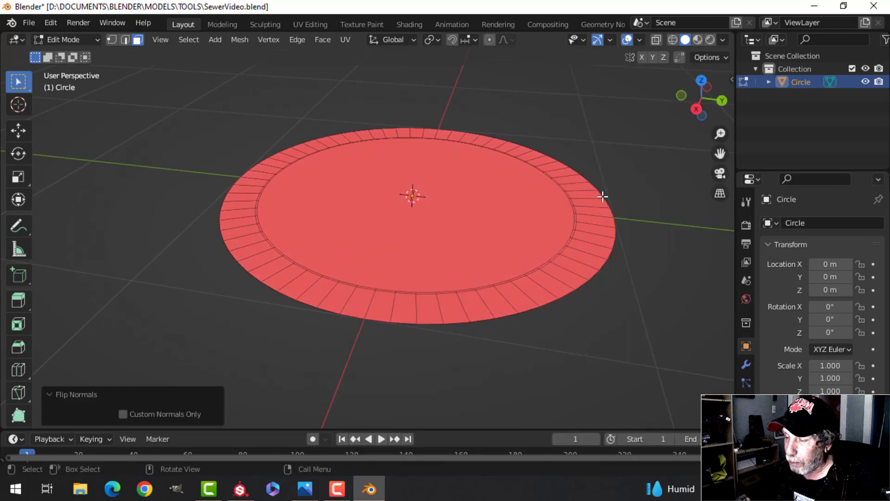
pyautogui.press('Tab')
pyautogui.press('Tab')
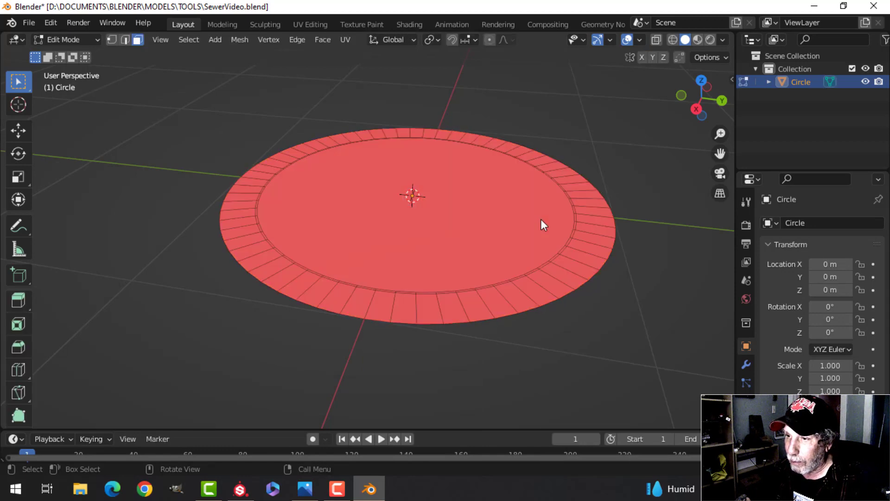
pyautogui.press('a')
pyautogui.hotkey('alt', 'n')
pyautogui.click(541, 219)
pyautogui.press('Tab')
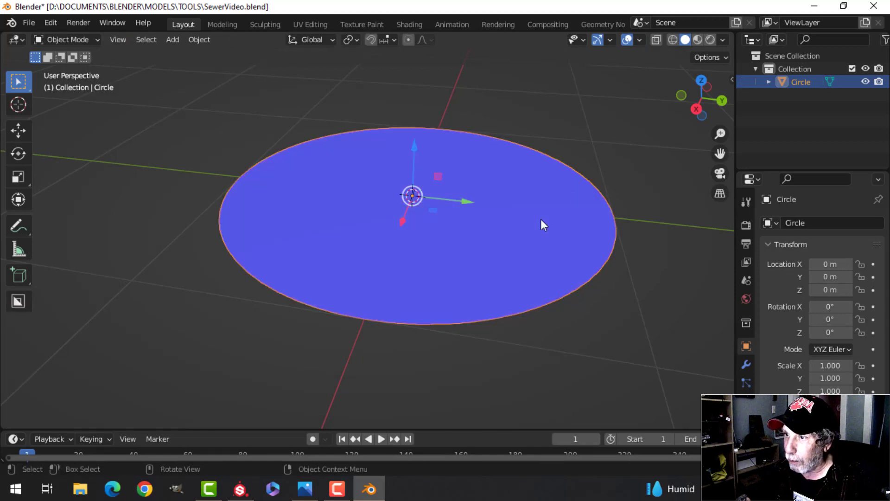
pyautogui.click(641, 41)
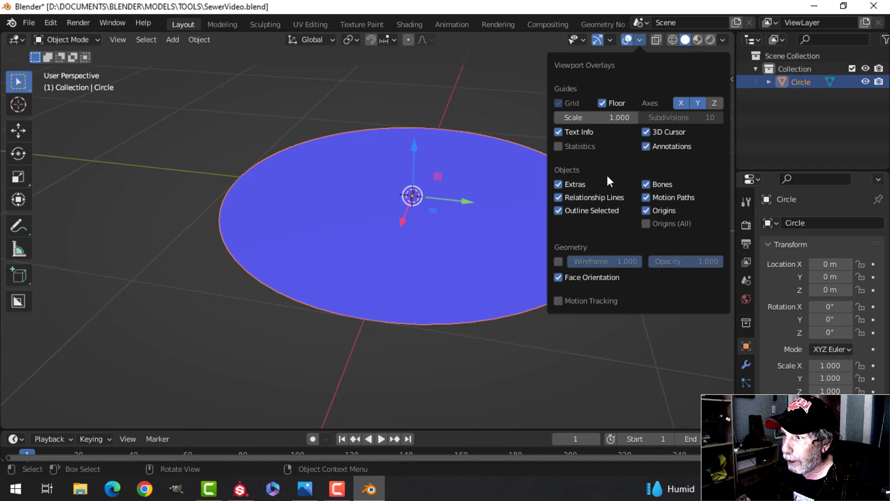
pyautogui.click(591, 276)
# From the top view, add a 32-vertex mesh cylinder at the disc's centre.
pyautogui.press('KP_7')
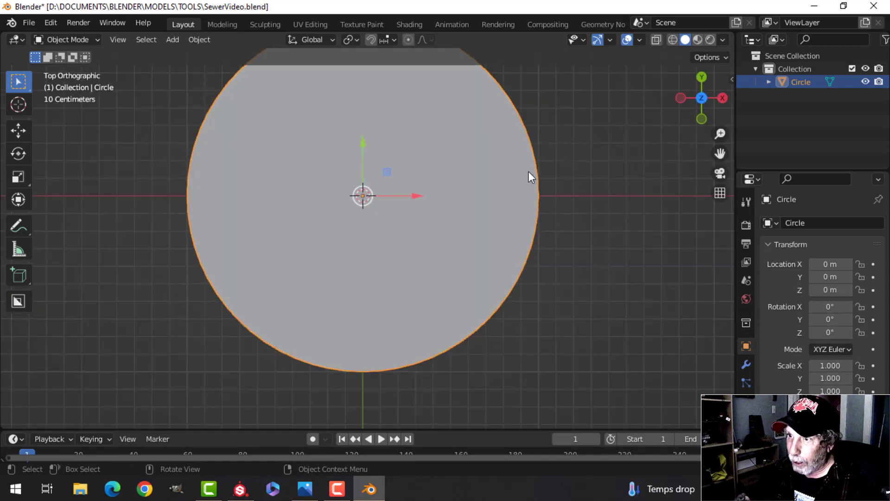
pyautogui.scroll(-2, 511, 181)
pyautogui.hotkey('shift', 'a')
pyautogui.moveTo(464, 223)
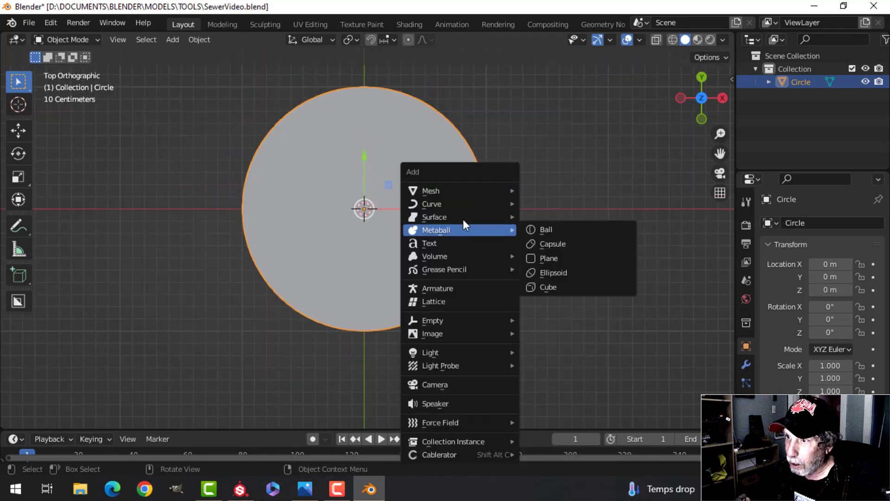
pyautogui.moveTo(464, 188)
pyautogui.click(564, 253)
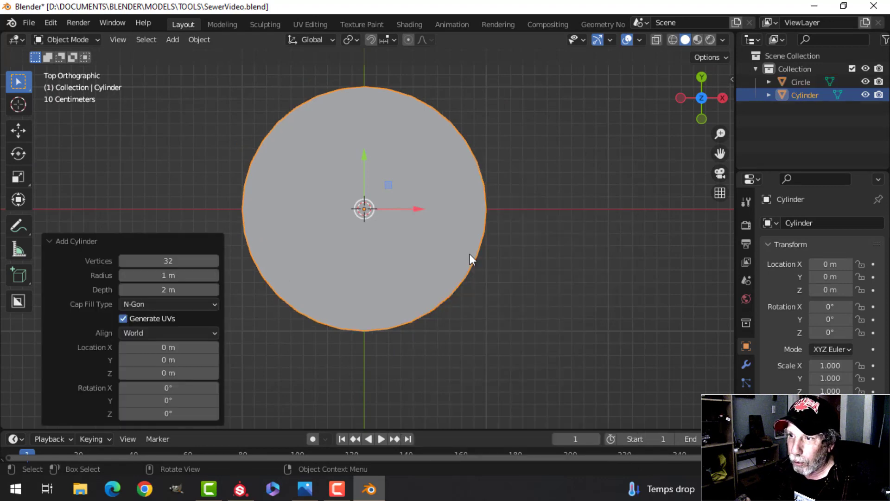
# In Edit Mode, scale the cylinder to about 0.27 and move it about -1.03 m along Y onto the disc's edge.
pyautogui.scroll(-2, 469, 255)
pyautogui.press('Tab')
pyautogui.press('s')
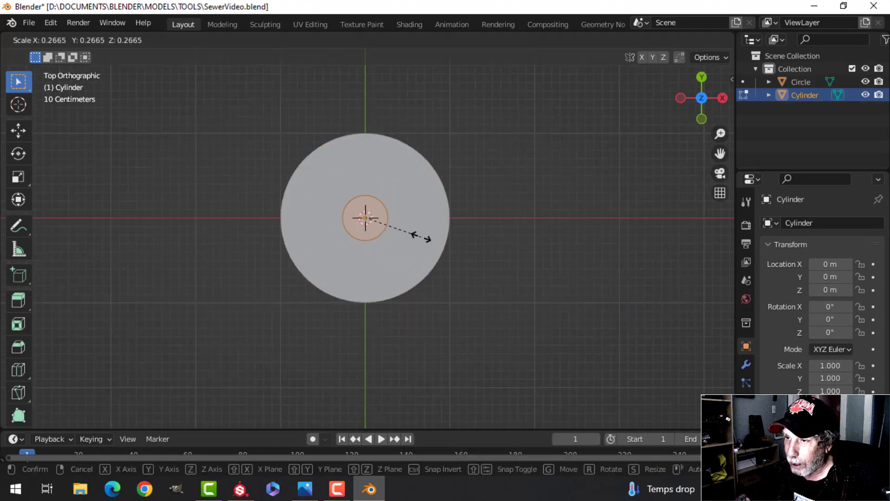
pyautogui.click(421, 237)
pyautogui.moveTo(368, 169); pyautogui.dragTo(383, 261)
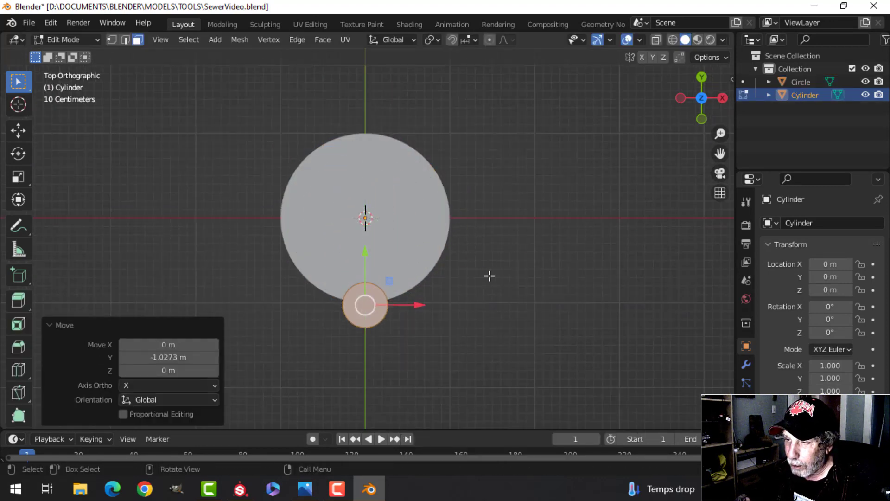
# Scale the cylinder by about 0.904 and switch the viewport to wireframe shading.
pyautogui.scroll(3, 490, 275)
pyautogui.press('s')
pyautogui.click(478, 270)
pyautogui.press('z')
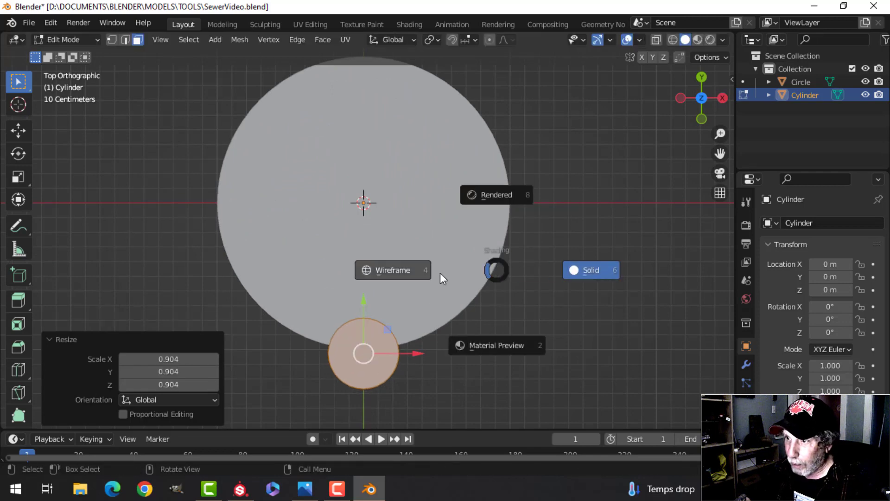
pyautogui.click(412, 272)
pyautogui.keyDown('shift'); pyautogui.moveTo(470, 310); pyautogui.dragTo(473, 191, button='middle'); pyautogui.keyUp('shift')
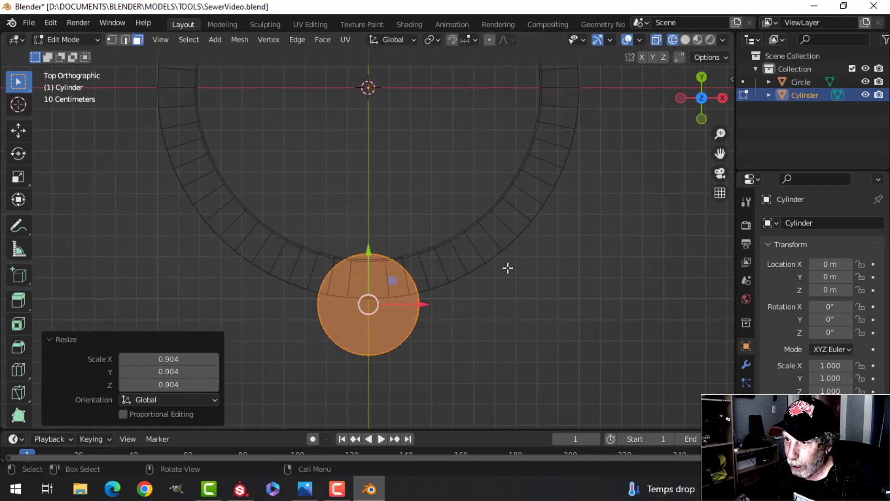
# Shrink the cylinder further, finishing with a scale of about 0.931, and shift it about -0.037 m along Y.
pyautogui.press('s')
pyautogui.click(476, 275)
pyautogui.moveTo(369, 251); pyautogui.dragTo(374, 265)
pyautogui.press('s')
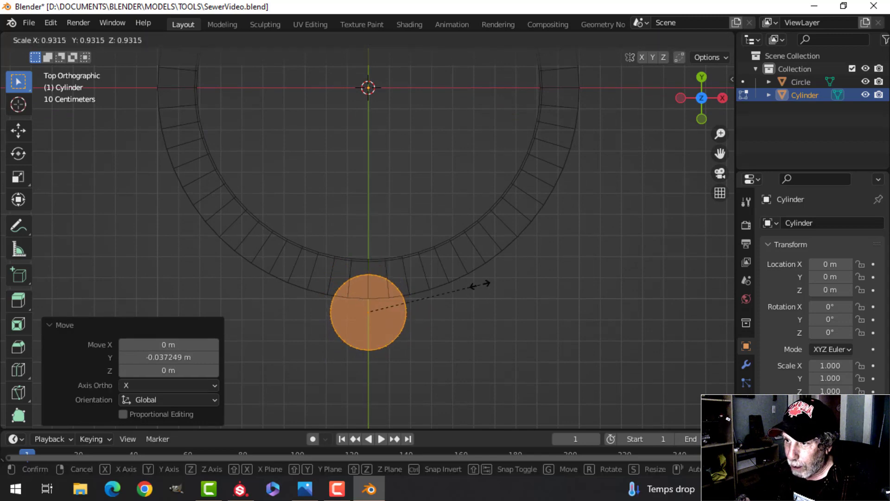
pyautogui.click(475, 287)
# Nudge the cylinder about 0.016 m along Y toward the disc's centre.
pyautogui.scroll(3, 471, 292)
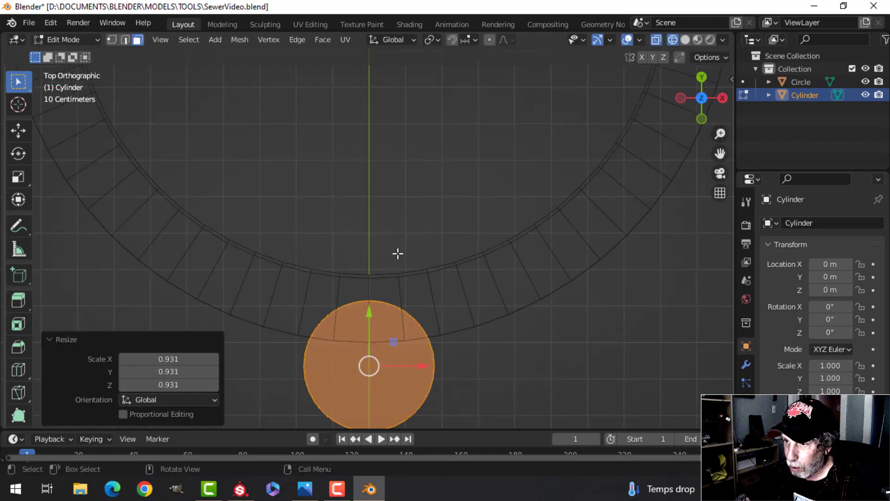
pyautogui.scroll(-3, 475, 318)
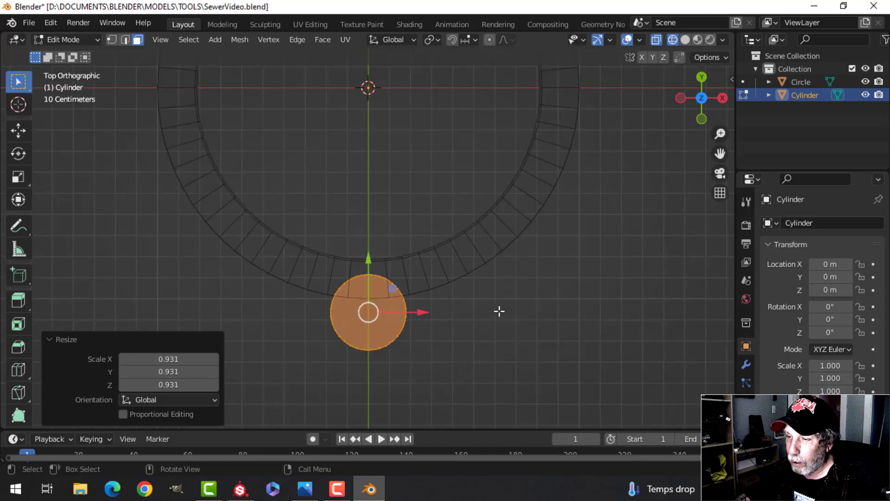
pyautogui.moveTo(369, 257); pyautogui.dragTo(369, 255)
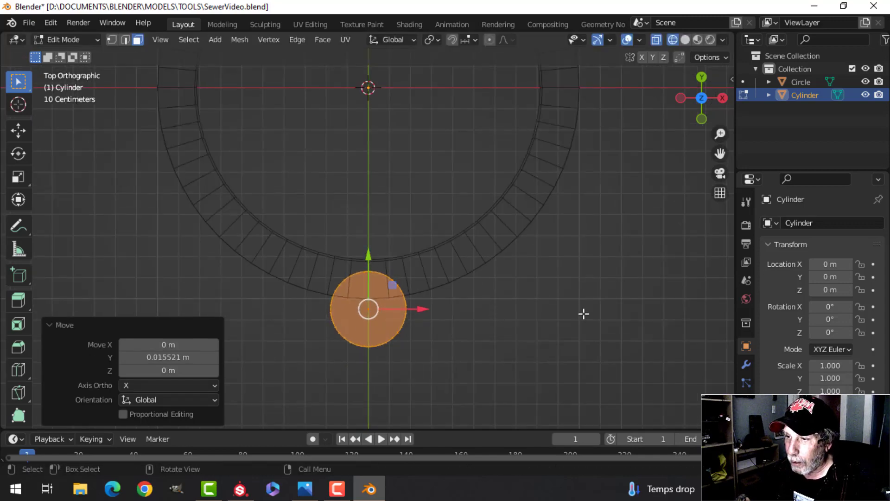
# Return to Object Mode and switch the viewport back to solid shading.
pyautogui.press('Tab')
pyautogui.moveTo(566, 302)
pyautogui.mouseDown(button='middle')
pyautogui.moveTo(460, 276)
pyautogui.moveTo(439, 190)
pyautogui.moveTo(492, 235)
pyautogui.moveTo(502, 223)
pyautogui.mouseUp(button='middle')
pyautogui.press('z')
pyautogui.click(561, 274)
# Add a Boolean modifier to the disc and set its solver to Fast.
pyautogui.click(438, 191)
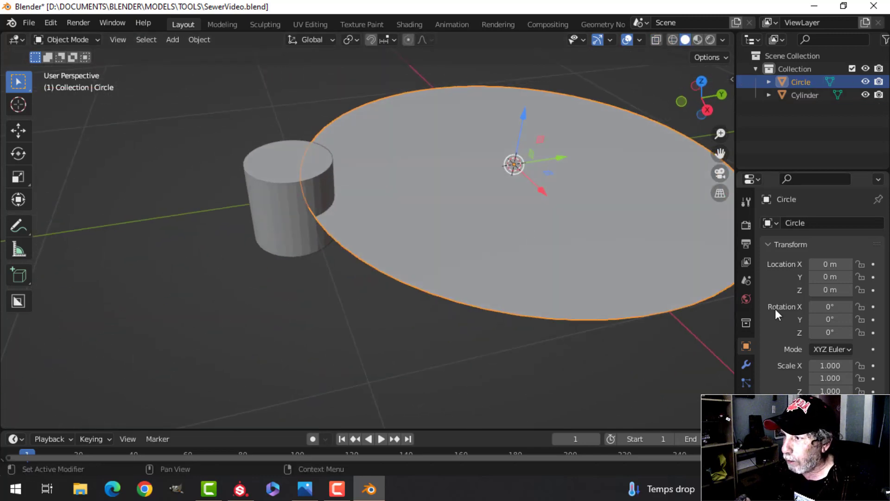
pyautogui.click(746, 367)
pyautogui.click(782, 223)
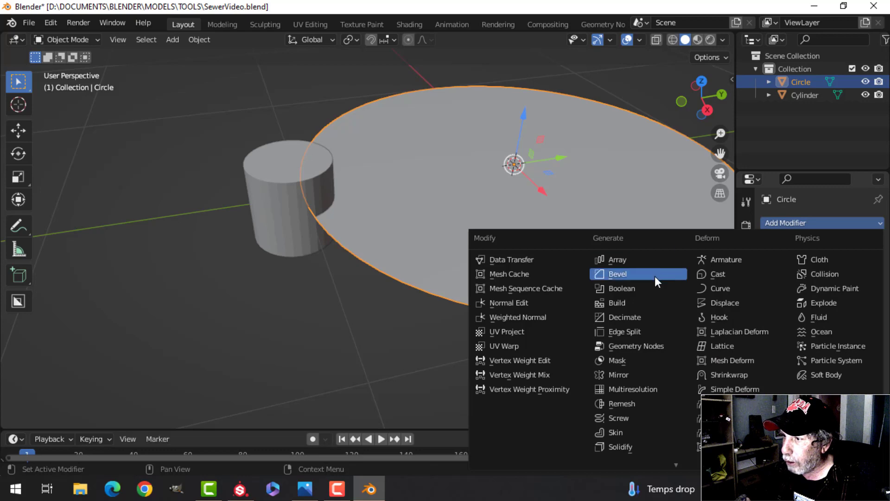
pyautogui.click(654, 289)
pyautogui.click(822, 314)
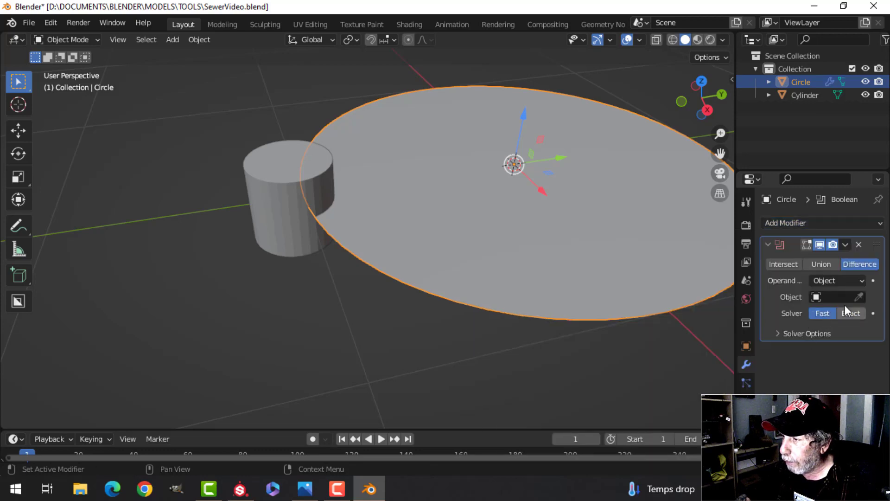
# Set the cylinder as the Boolean Difference object and apply the modifier to cut a notch in the disc's edge.
pyautogui.click(859, 296)
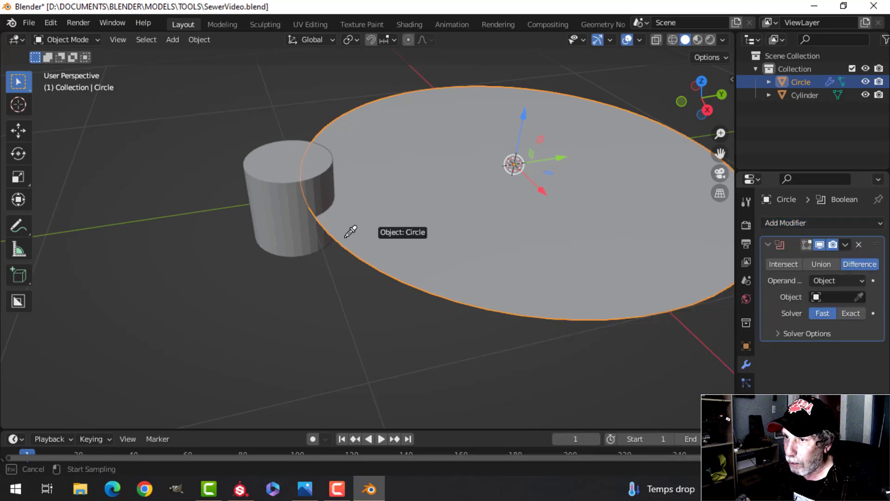
pyautogui.click(281, 183)
pyautogui.click(846, 244)
pyautogui.click(784, 259)
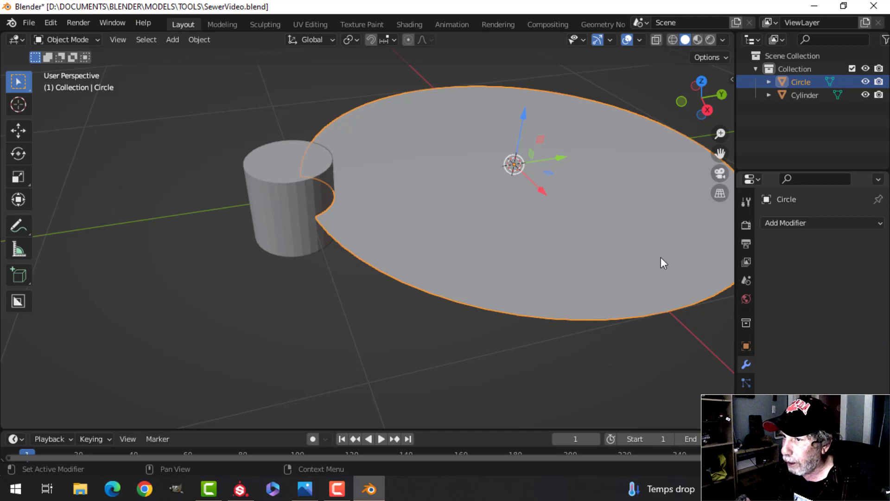
# Delete the cutter cylinder and select the notched disc.
pyautogui.click(281, 183)
pyautogui.press('x')
pyautogui.click(280, 182)
pyautogui.moveTo(359, 221); pyautogui.dragTo(441, 216, button='middle')
pyautogui.click(407, 229)
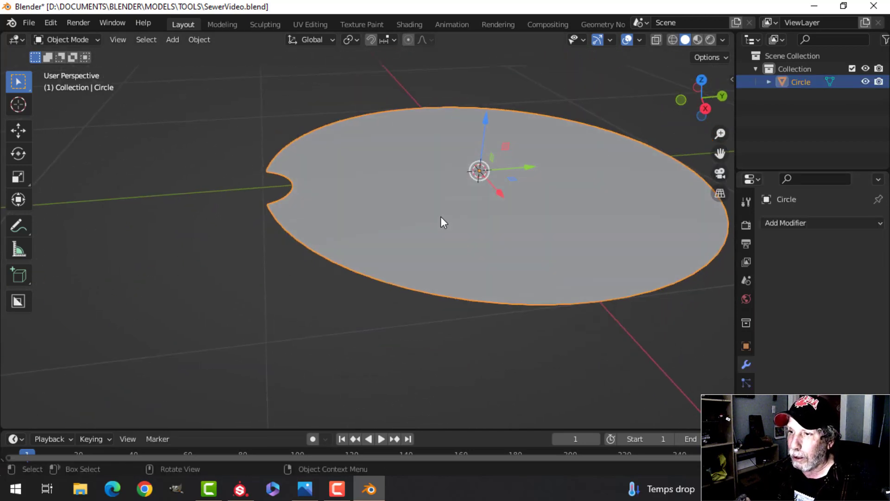
# Extrude all the disc's faces upward about 0.055 m to give the cover thickness.
pyautogui.press('Tab')
pyautogui.moveTo(499, 232)
pyautogui.mouseDown(button='middle')
pyautogui.moveTo(563, 231)
pyautogui.moveTo(544, 241)
pyautogui.moveTo(517, 236)
pyautogui.mouseUp(button='middle')
pyautogui.press('e')
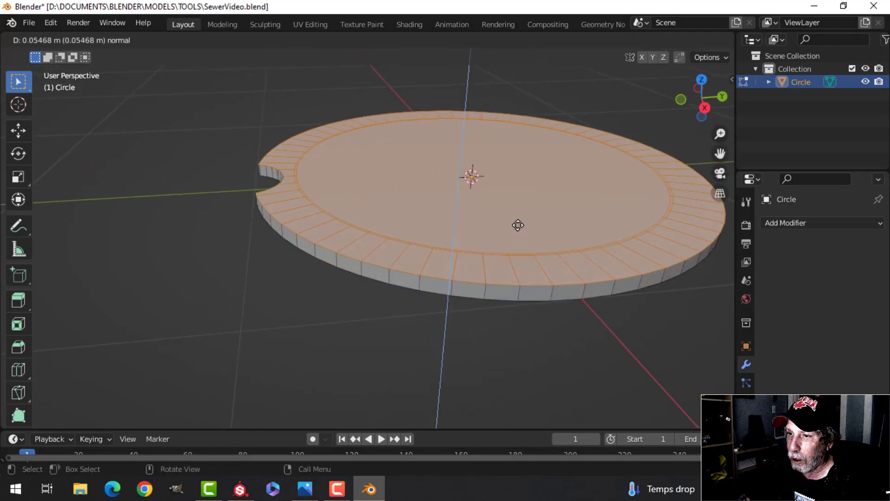
pyautogui.click(519, 221)
pyautogui.press('Tab')
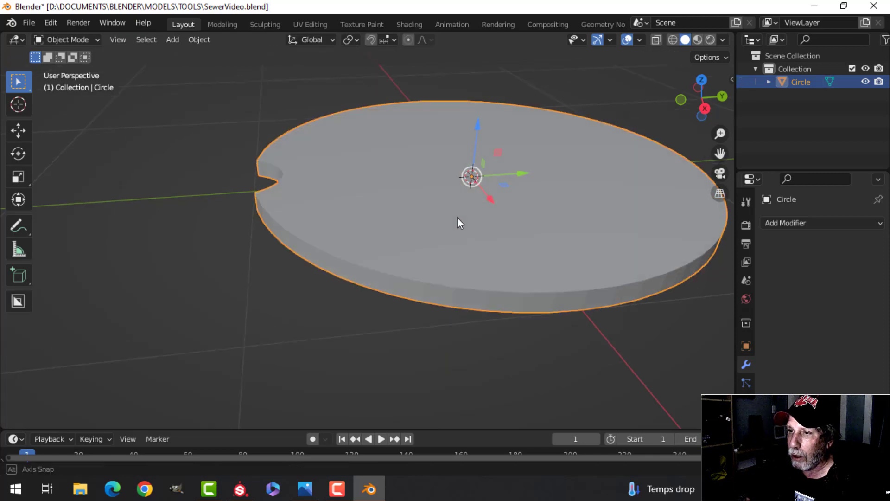
# Select the narrow ring of faces on the cover's top and extrude it about 0.016 m down as a groove.
pyautogui.moveTo(457, 217); pyautogui.dragTo(463, 230, button='middle')
pyautogui.press('Tab')
pyautogui.scroll(4, 382, 217)
pyautogui.keyDown('shift'); pyautogui.moveTo(339, 198); pyautogui.dragTo(422, 229, button='middle'); pyautogui.keyUp('shift')
pyautogui.hotkey('alt', 'a')
pyautogui.scroll(-1, 390, 215)
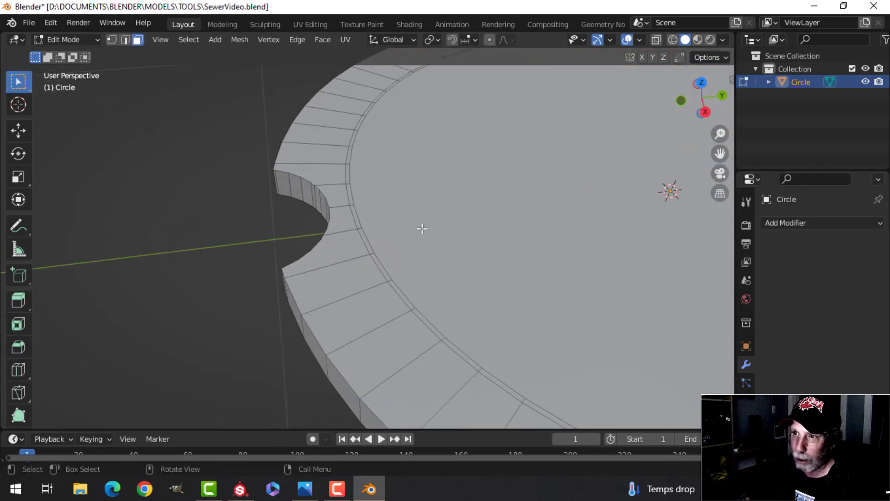
pyautogui.keyDown('alt'); pyautogui.click(347, 166); pyautogui.keyUp('alt')
pyautogui.scroll(-4, 529, 221)
pyautogui.moveTo(528, 221); pyautogui.dragTo(435, 206, button='middle')
pyautogui.press('e')
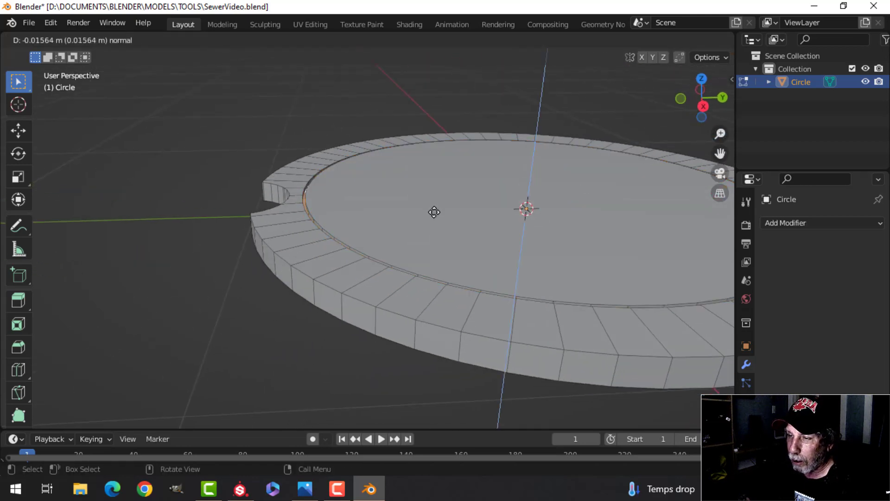
pyautogui.click(434, 212)
pyautogui.press('Tab')
# Add a Bevel modifier to the cover and set its segments to 3.
pyautogui.scroll(-3, 433, 213)
pyautogui.click(770, 224)
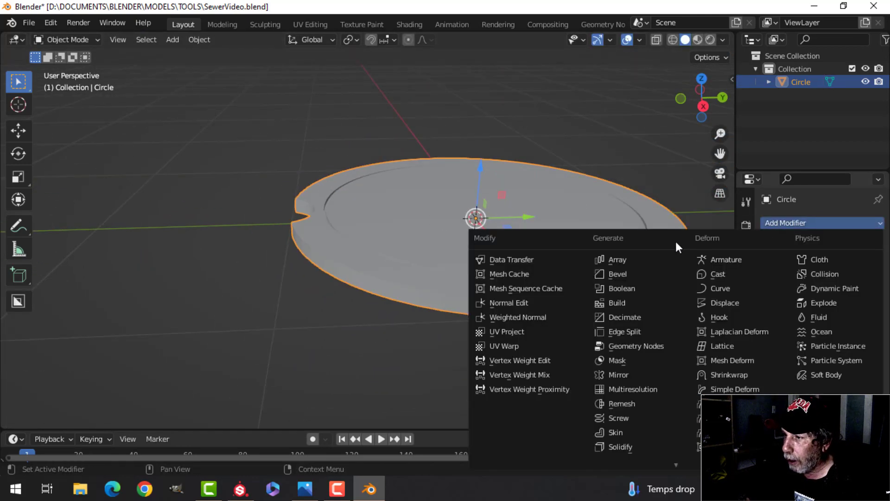
pyautogui.click(642, 274)
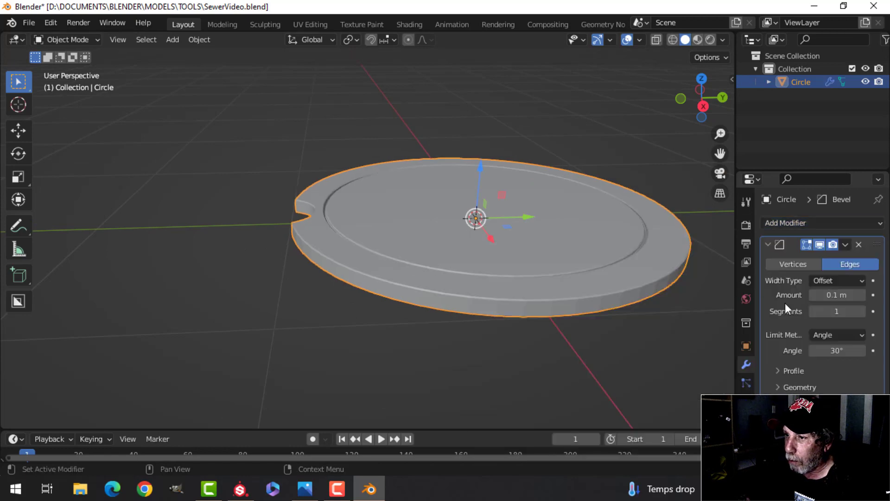
pyautogui.click(862, 312)
pyautogui.click(862, 312)
# Turn on Cavity in the viewport shading options and set its type to Both.
pyautogui.moveTo(464, 297); pyautogui.dragTo(680, 95, button='middle')
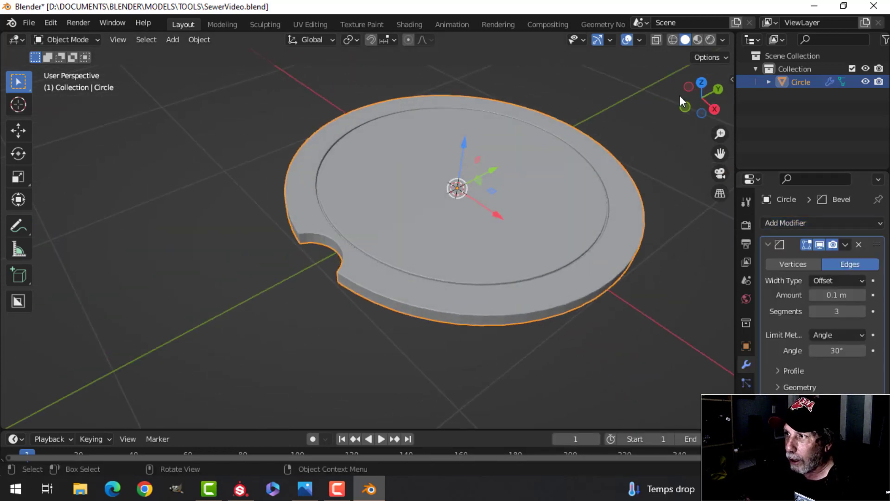
pyautogui.click(723, 40)
pyautogui.click(649, 334)
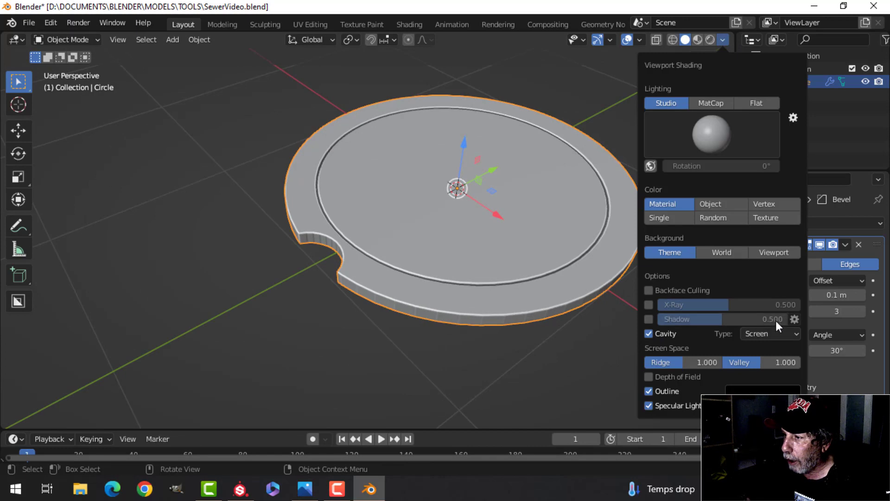
pyautogui.click(766, 333)
pyautogui.click(761, 372)
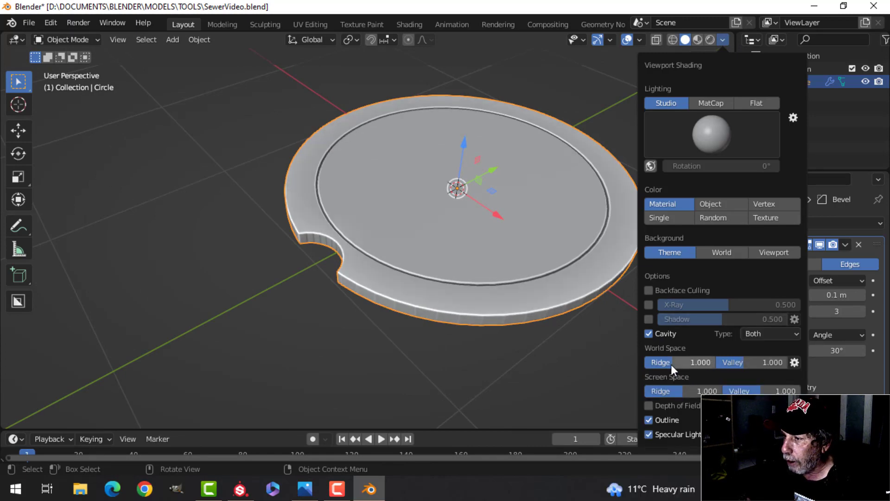
# Set the world-space ridge to 1.682 and valley to 1.705, and raise the screen-space ridge to about 1.43 along with its valley.
pyautogui.moveTo(672, 364); pyautogui.dragTo(760, 362)
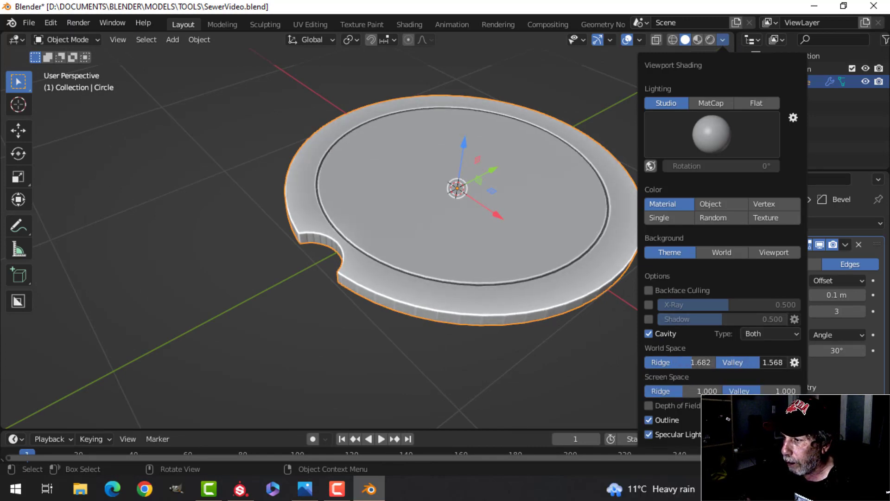
pyautogui.moveTo(682, 394); pyautogui.dragTo(699, 395)
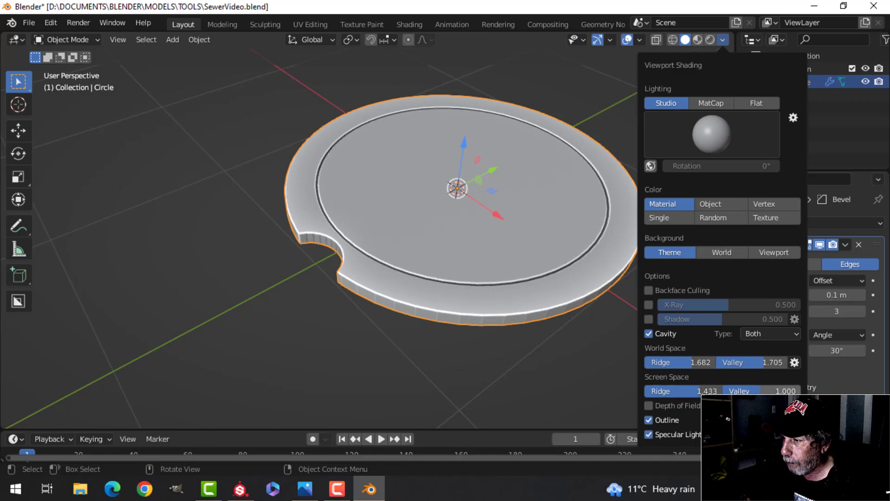
pyautogui.moveTo(762, 394); pyautogui.dragTo(793, 393)
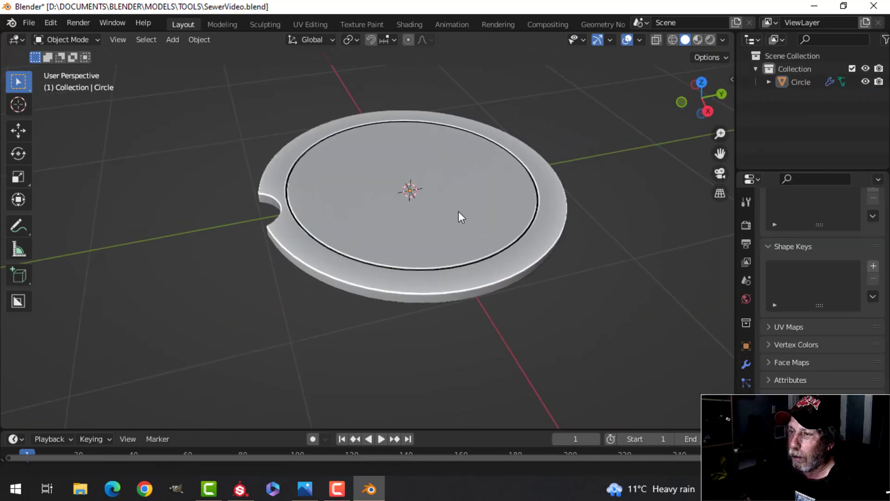
# Examine the cover's shape and its mesh topology in Edit Mode.
pyautogui.moveTo(458, 212); pyautogui.dragTo(399, 238, button='middle')
pyautogui.moveTo(380, 185); pyautogui.dragTo(433, 165, button='middle')
pyautogui.click(413, 232)
pyautogui.press('Tab')
pyautogui.moveTo(412, 222); pyautogui.dragTo(443, 227, button='middle')
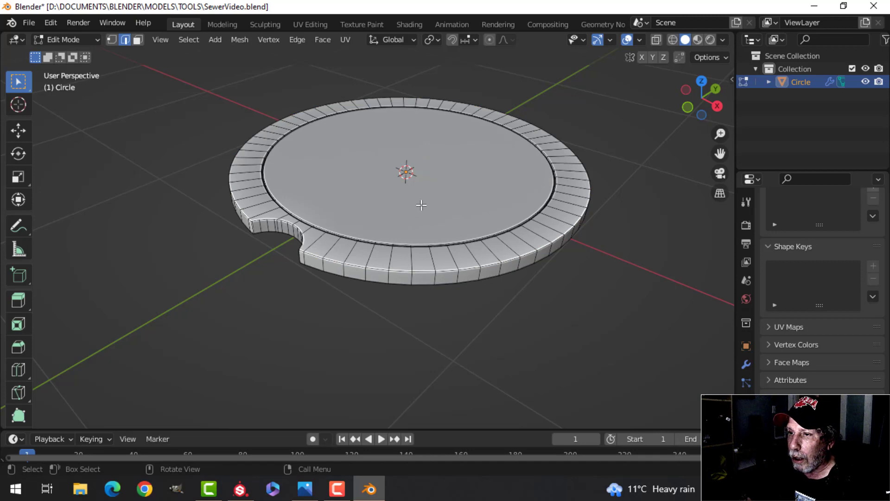
pyautogui.press('a')
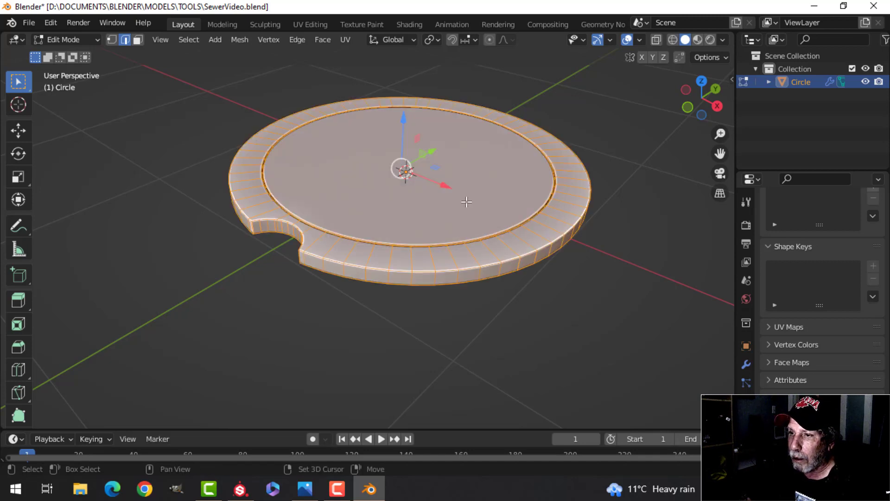
pyautogui.hotkey('alt', 'a')
pyautogui.press('Tab')
# Add a mesh circle with 32 vertices and a 1 m radius at the cover's centre.
pyautogui.hotkey('shift', 'a')
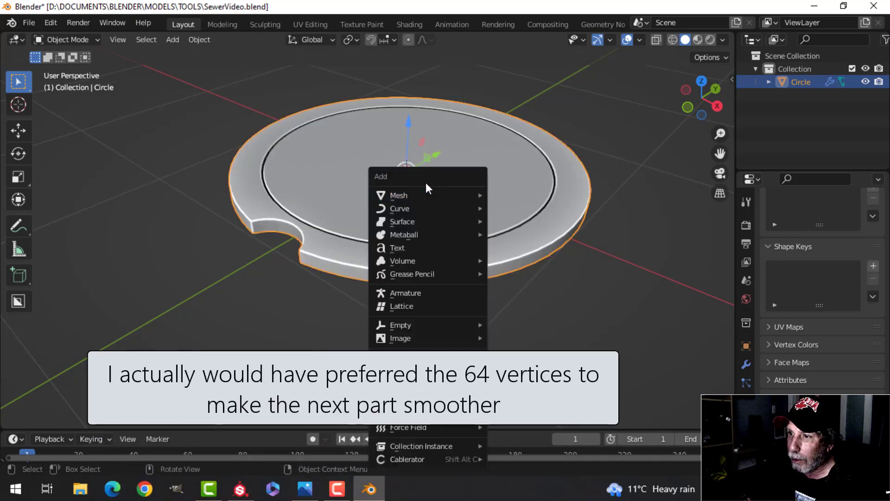
pyautogui.moveTo(464, 190)
pyautogui.click(528, 219)
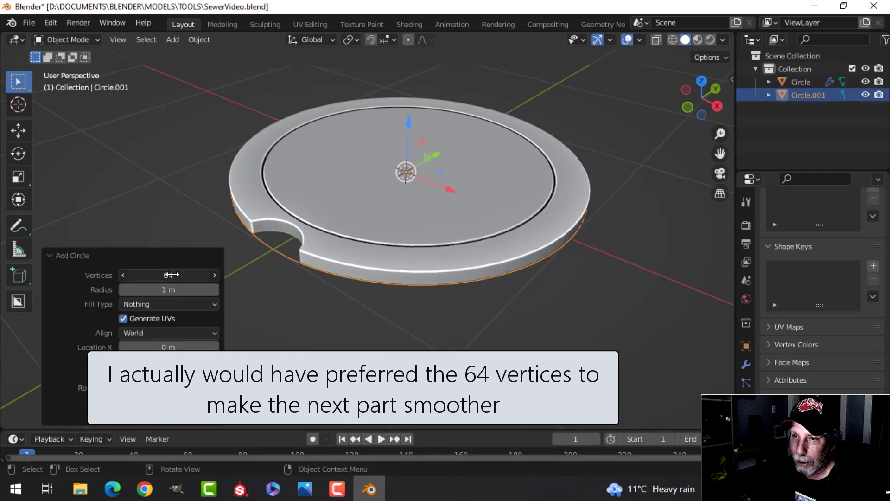
pyautogui.press('Return')
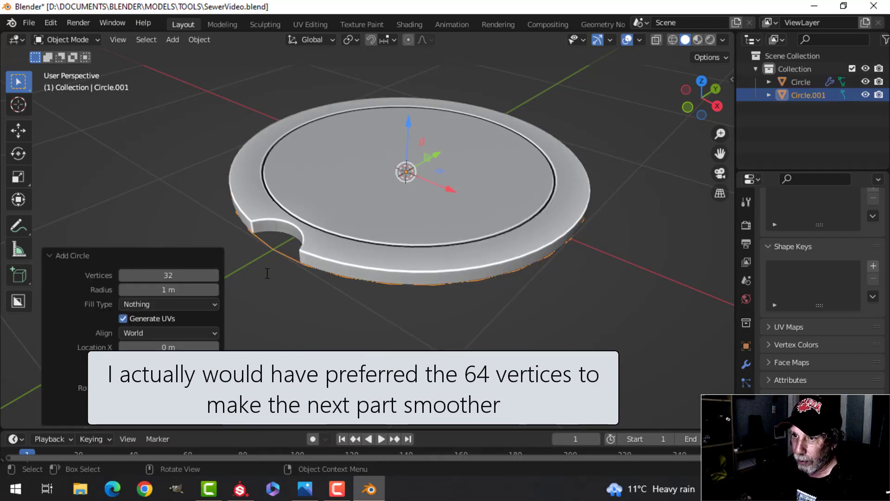
# Scale the new circle's vertices down to 0.956 in Edit Mode so it sits just inside the cover's rim.
pyautogui.press('Tab')
pyautogui.moveTo(453, 235); pyautogui.dragTo(462, 255, button='middle')
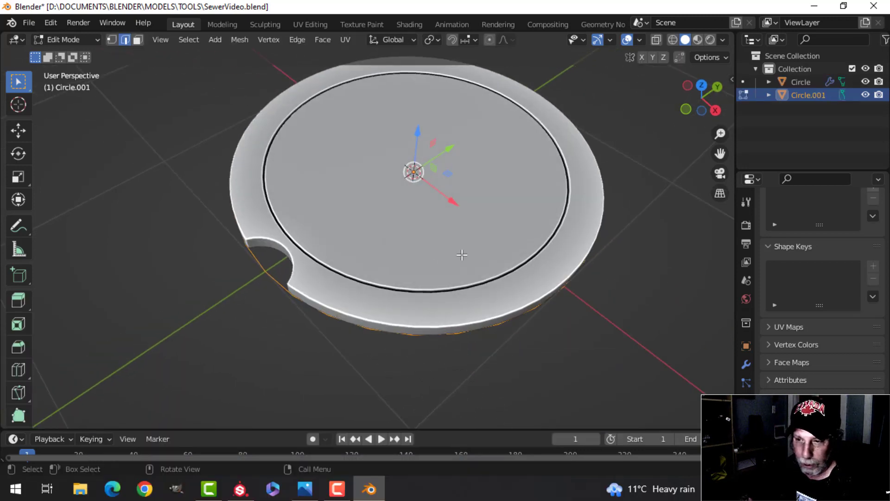
pyautogui.press('s')
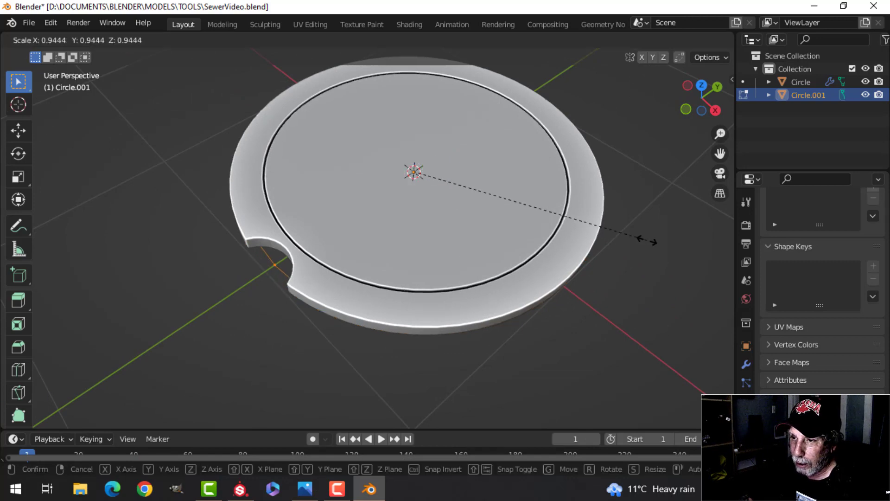
pyautogui.click(651, 240)
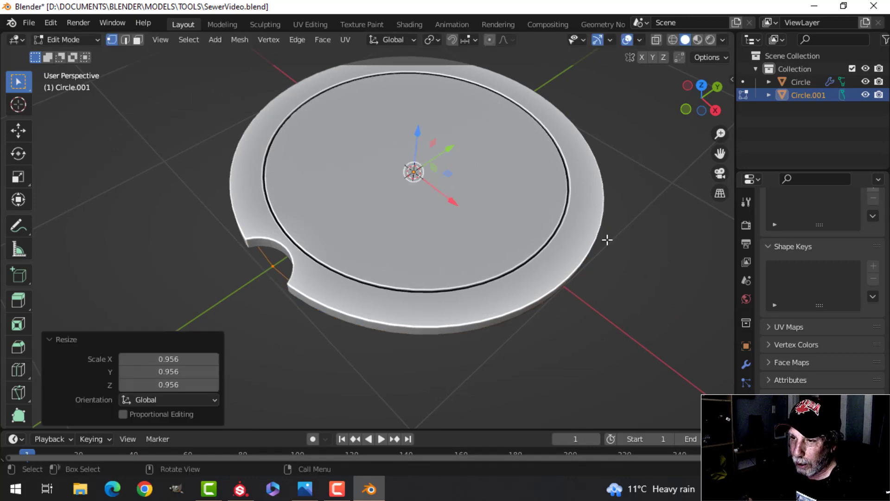
# Extrude the circle in place and scale the new loop by 1.060 to form a ledge under the cover's rim.
pyautogui.keyDown('shift'); pyautogui.moveTo(258, 260); pyautogui.dragTo(291, 240, button='middle'); pyautogui.keyUp('shift')
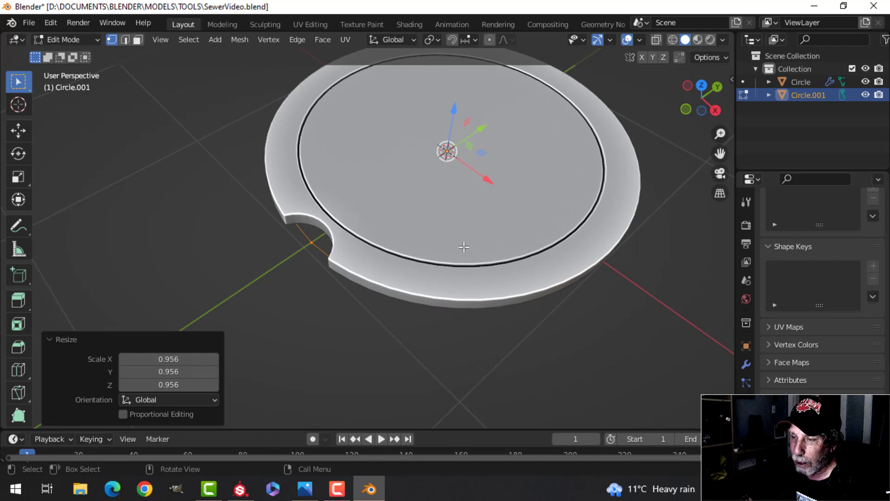
pyautogui.moveTo(463, 247); pyautogui.dragTo(421, 226, button='middle')
pyautogui.press('e')
pyautogui.press('Escape')
pyautogui.press('s')
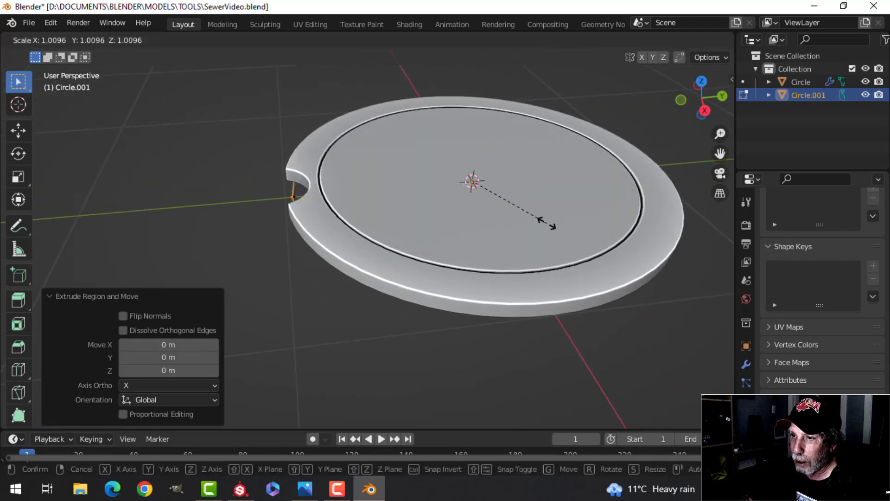
pyautogui.click(550, 227)
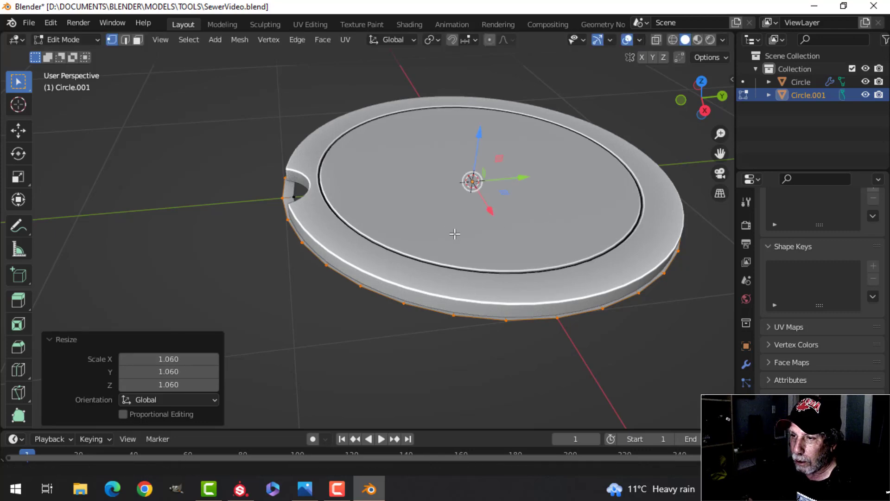
# Extrude the ledge's outer loop up about 0.086 m along Z to form a wall around the cover.
pyautogui.keyDown('shift'); pyautogui.moveTo(453, 230); pyautogui.dragTo(474, 236, button='middle'); pyautogui.keyUp('shift')
pyautogui.press('e')
pyautogui.rightClick(474, 237)
pyautogui.press('e')
pyautogui.press('z')
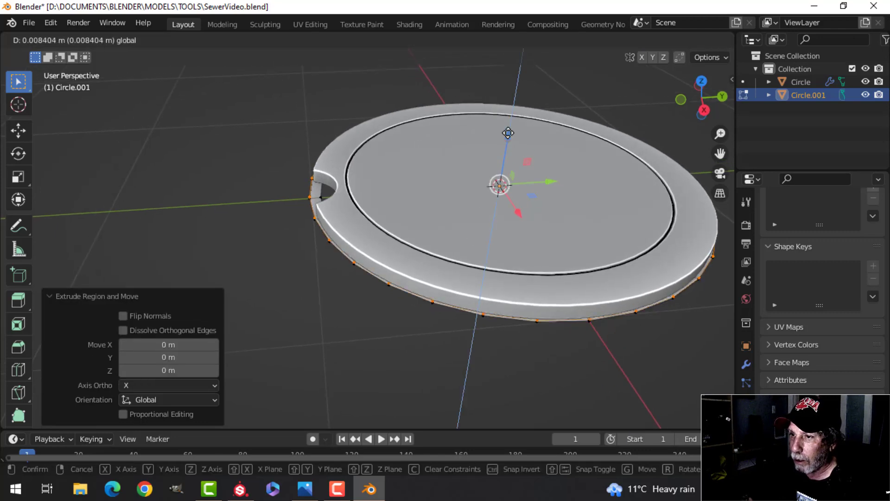
pyautogui.moveTo(513, 122); pyautogui.dragTo(514, 120)
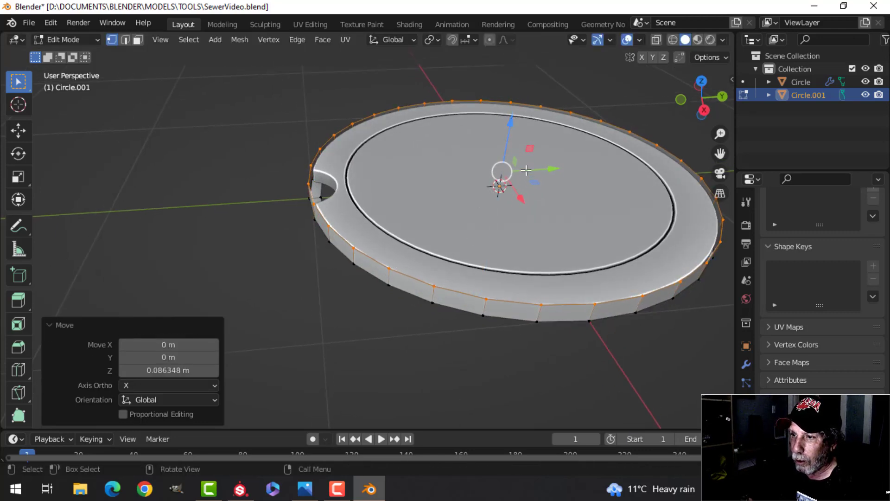
# Extrude the wall's upper loop in place and scale it by 1.195 to form the frame's flat outer rim.
pyautogui.moveTo(508, 167); pyautogui.dragTo(499, 170, button='middle')
pyautogui.press('e')
pyautogui.rightClick(497, 172)
pyautogui.press('s')
pyautogui.press('s')
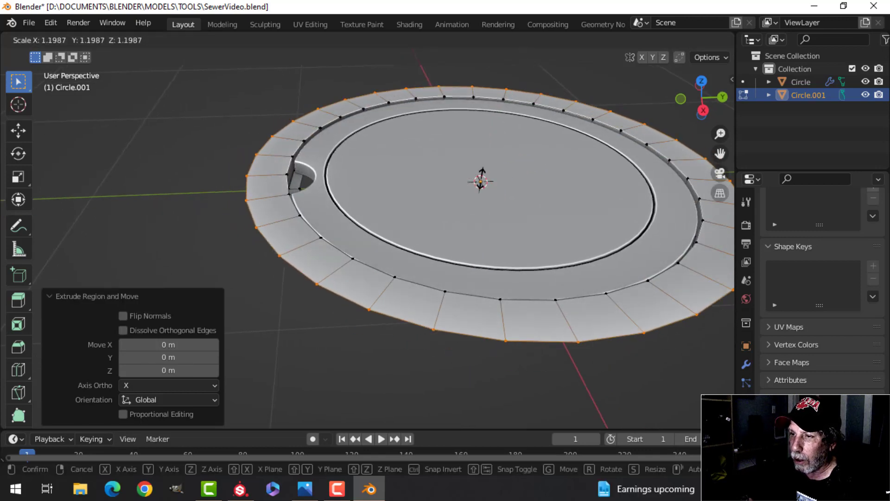
pyautogui.click(482, 181)
# Extrude the rim's outer edge loop downward to form the frame's outer wall.
pyautogui.scroll(-2, 482, 181)
pyautogui.moveTo(482, 181); pyautogui.dragTo(468, 167, button='middle')
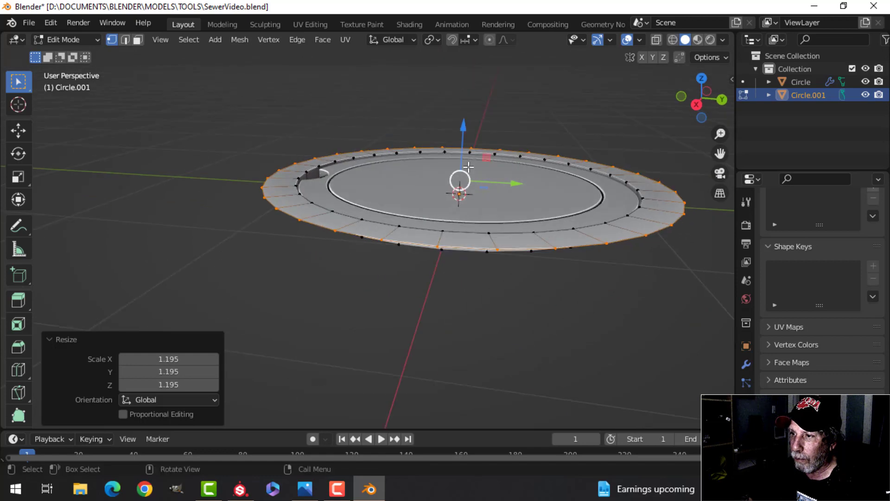
pyautogui.press('e')
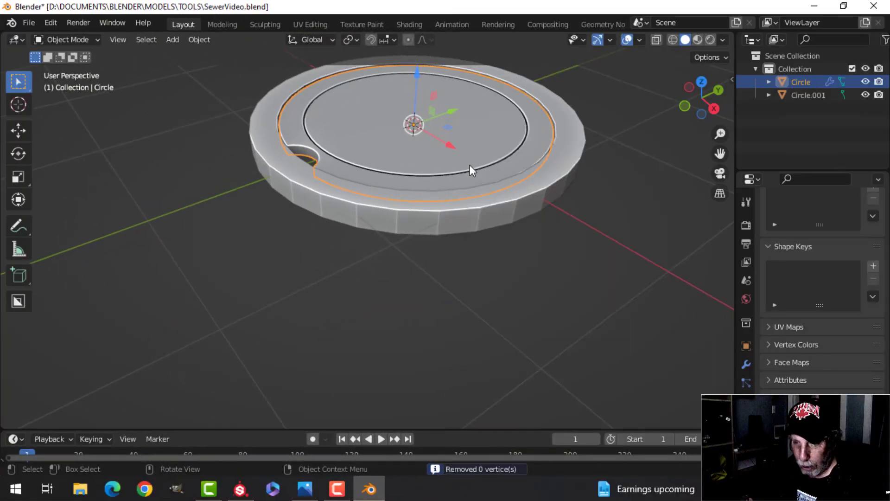
# Hide the cover disc and open the surrounding frame ring in Edit Mode.
pyautogui.press('h')
pyautogui.scroll(2, 394, 172)
pyautogui.moveTo(394, 173); pyautogui.dragTo(354, 179, button='middle')
pyautogui.click(316, 112)
pyautogui.press('Tab')
# Select the ledge's innermost edge loop and scale it inward to about 0.96 to widen the ledge.
pyautogui.scroll(2, 322, 124)
pyautogui.hotkey('alt', 'a')
pyautogui.press('2')
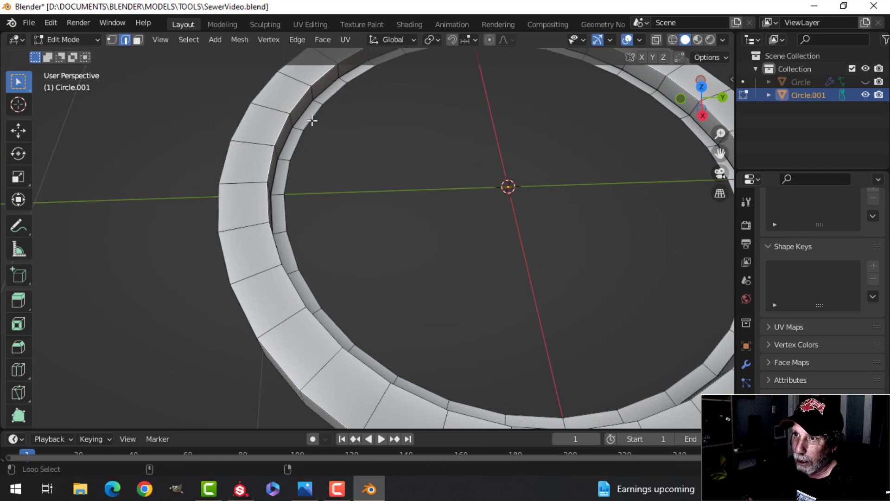
pyautogui.keyDown('alt'); pyautogui.click(312, 120); pyautogui.keyUp('alt')
pyautogui.press('s')
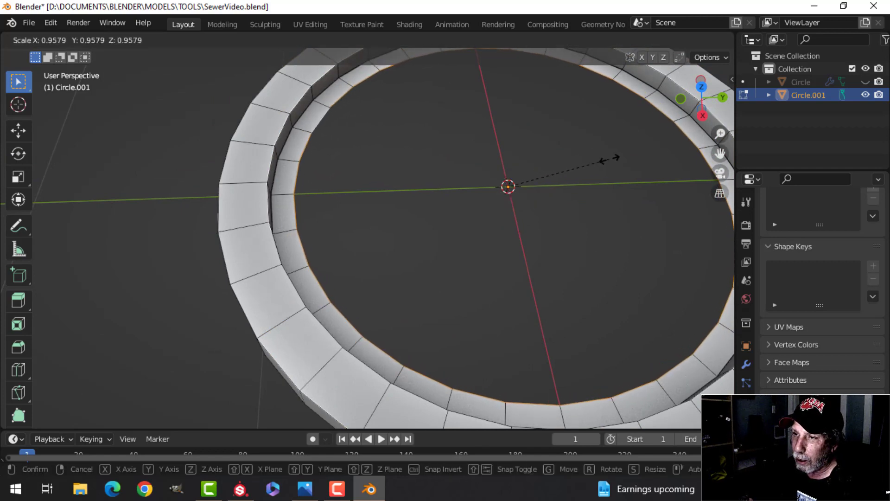
pyautogui.click(616, 158)
# Extrude the ledge's inner edge loop 1.3684 m down along Z, and lower it further to lengthen the sewer shaft.
pyautogui.moveTo(487, 162); pyautogui.dragTo(415, 163, button='middle')
pyautogui.press('e')
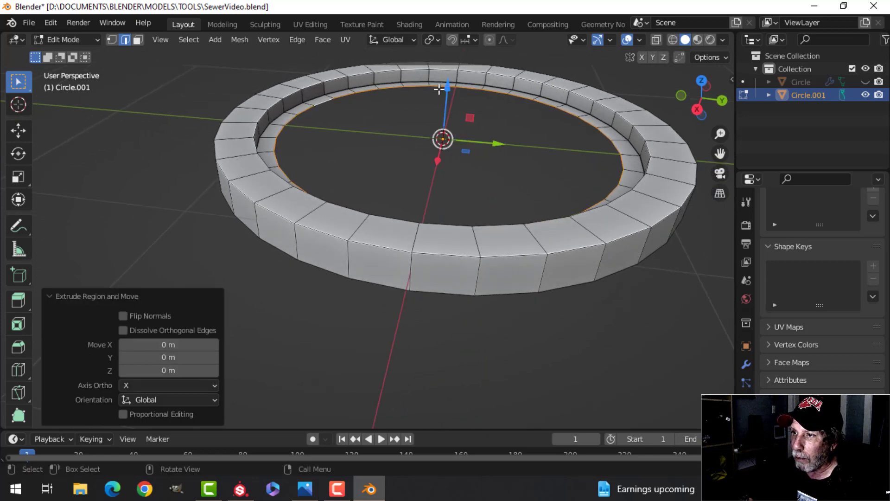
pyautogui.moveTo(447, 88); pyautogui.dragTo(461, 276)
pyautogui.scroll(-3, 465, 253)
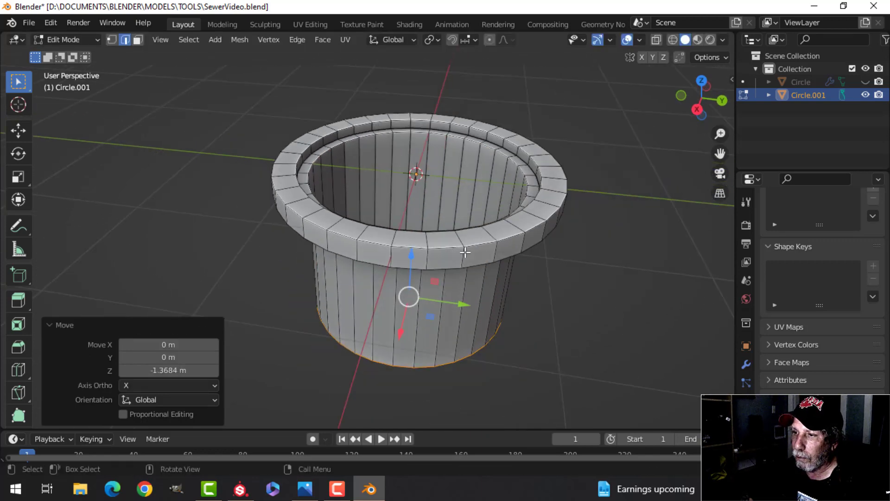
pyautogui.moveTo(465, 251); pyautogui.dragTo(440, 213, button='middle')
pyautogui.moveTo(410, 223); pyautogui.dragTo(413, 300)
# Bevel the edge loop where the ledge meets the shaft with a 0.0212 m width and 2 segments.
pyautogui.moveTo(483, 203); pyautogui.dragTo(469, 249, button='middle')
pyautogui.scroll(4, 469, 248)
pyautogui.hotkey('alt', 'a')
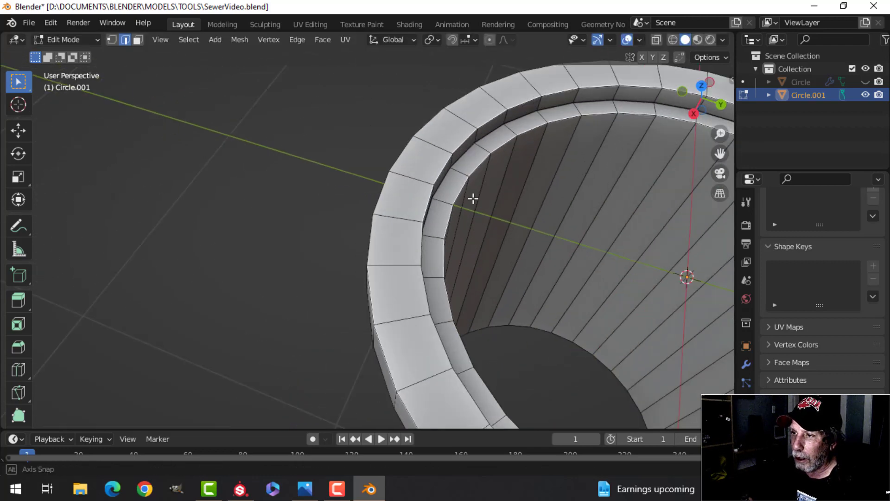
pyautogui.moveTo(473, 199); pyautogui.dragTo(469, 164, button='middle')
pyautogui.keyDown('alt'); pyautogui.click(468, 162); pyautogui.keyUp('alt')
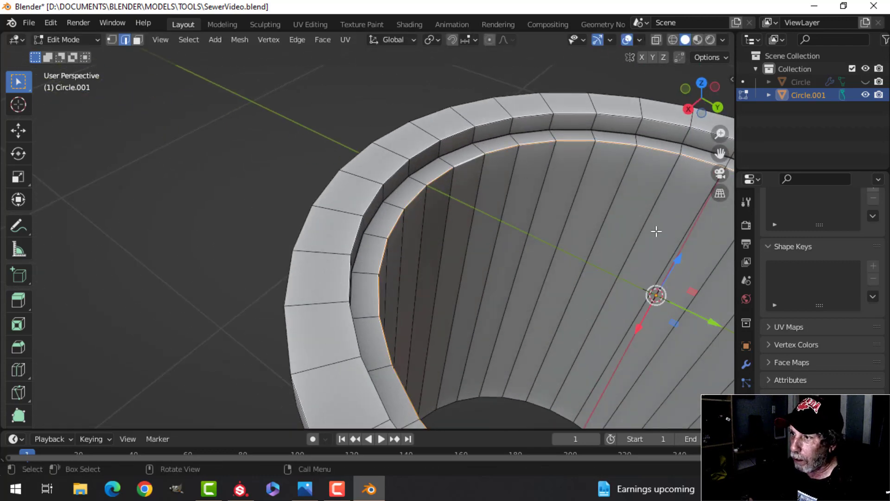
pyautogui.hotkey('ctrl', 'b')
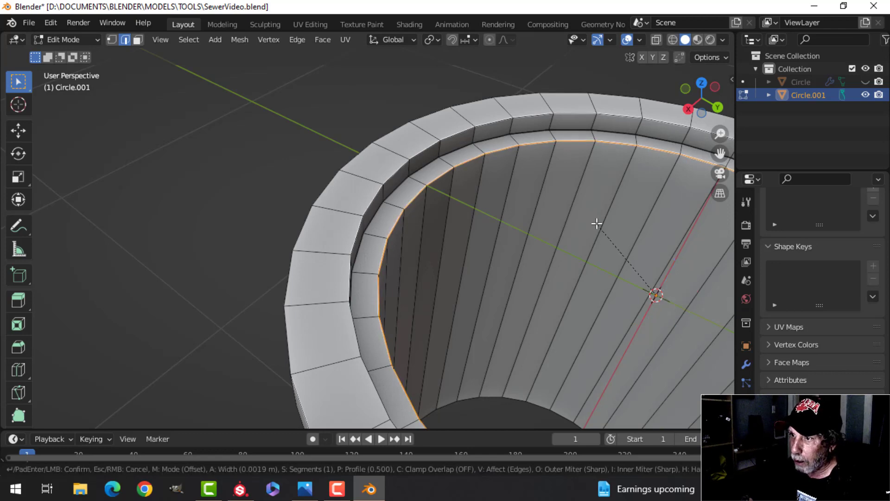
pyautogui.click(550, 190)
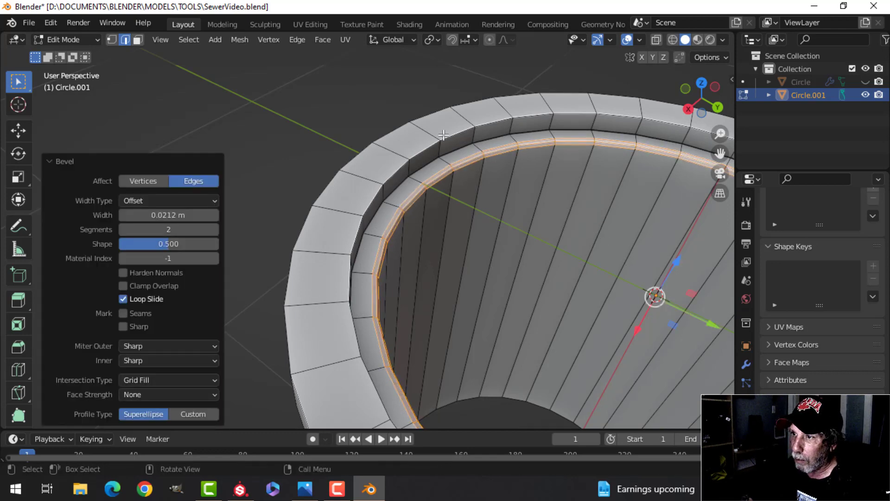
# Bevel the inner and outer edge loops of the frame's top rim with 2 segments and return to Object Mode.
pyautogui.keyDown('alt'); pyautogui.click(443, 128); pyautogui.keyUp('alt')
pyautogui.keyDown('alt'); pyautogui.keyDown('shift'); pyautogui.click(432, 116); pyautogui.keyUp('shift'); pyautogui.keyUp('alt')
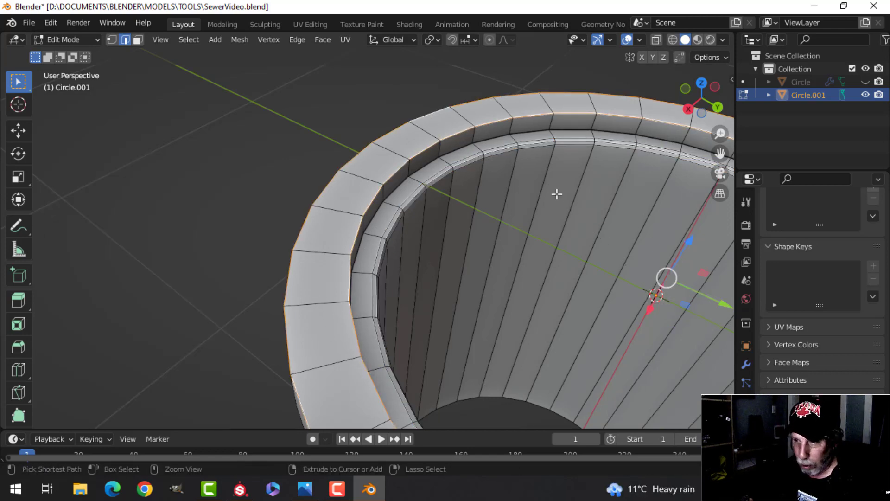
pyautogui.hotkey('ctrl', 'b')
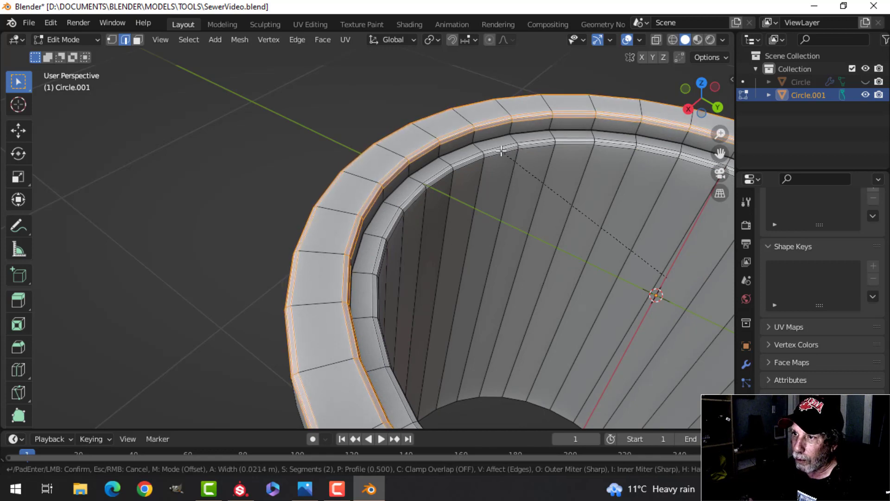
pyautogui.click(507, 193)
pyautogui.press('Tab')
pyautogui.scroll(-4, 505, 221)
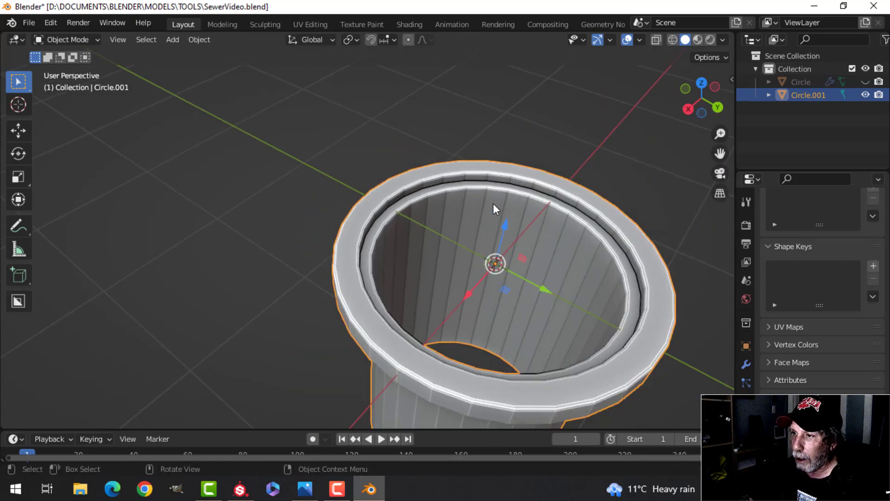
# Turn on the Face Orientation overlay and inspect the normals on the frame and shaft.
pyautogui.click(640, 40)
pyautogui.click(588, 278)
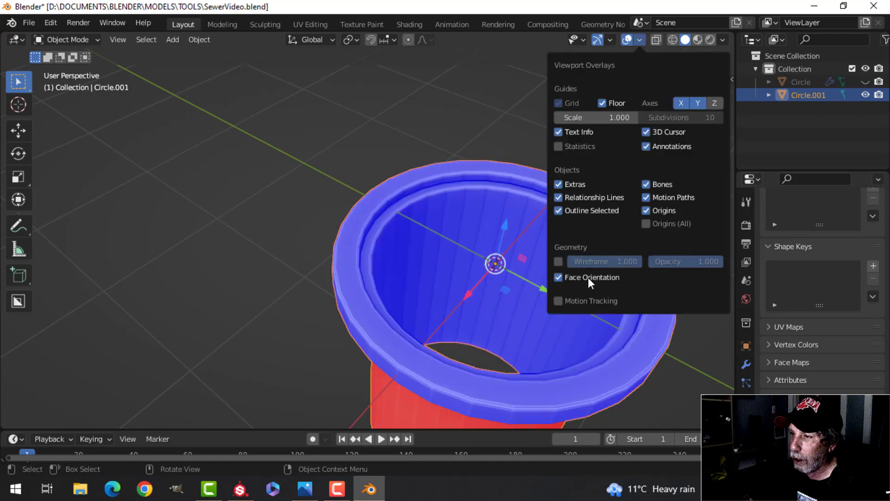
pyautogui.scroll(-4, 455, 221)
pyautogui.moveTo(455, 221); pyautogui.dragTo(364, 171, button='middle')
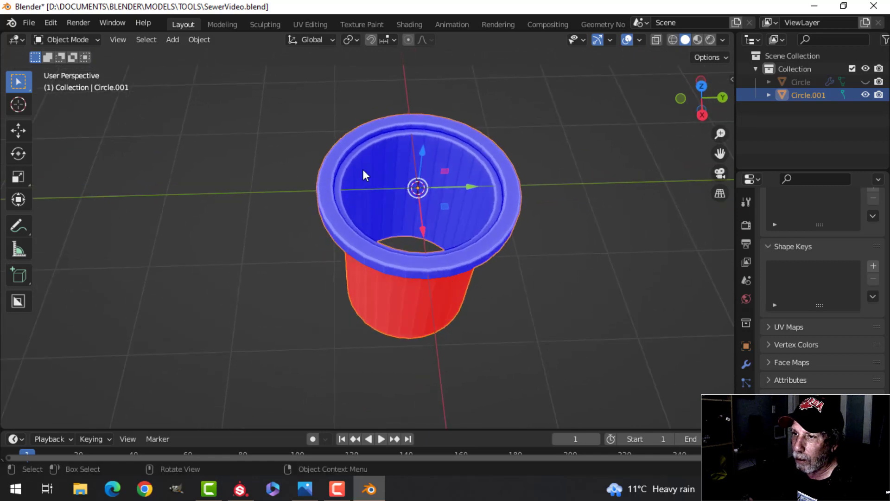
pyautogui.scroll(4, 452, 179)
pyautogui.scroll(-3, 474, 160)
pyautogui.moveTo(486, 160); pyautogui.dragTo(496, 120, button='middle')
# Add a Solidify modifier with 0.01 m thickness to the frame and turn off the Face Orientation overlay.
pyautogui.click(748, 366)
pyautogui.click(802, 223)
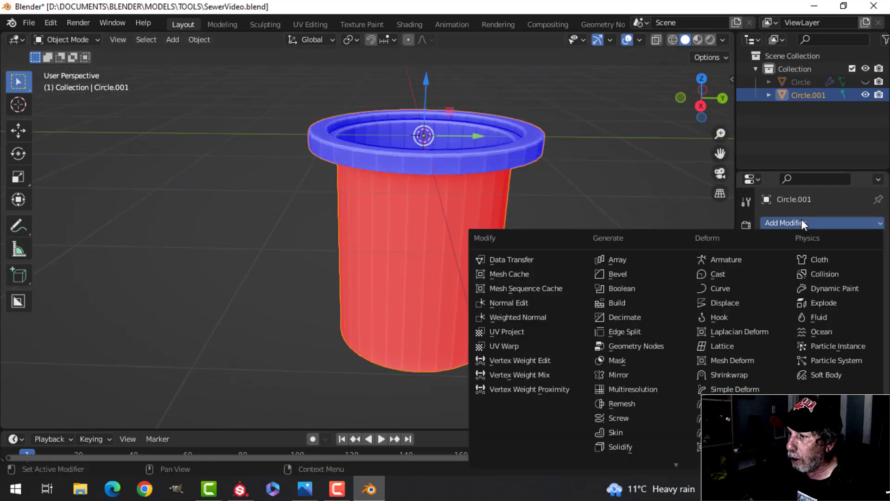
pyautogui.click(634, 446)
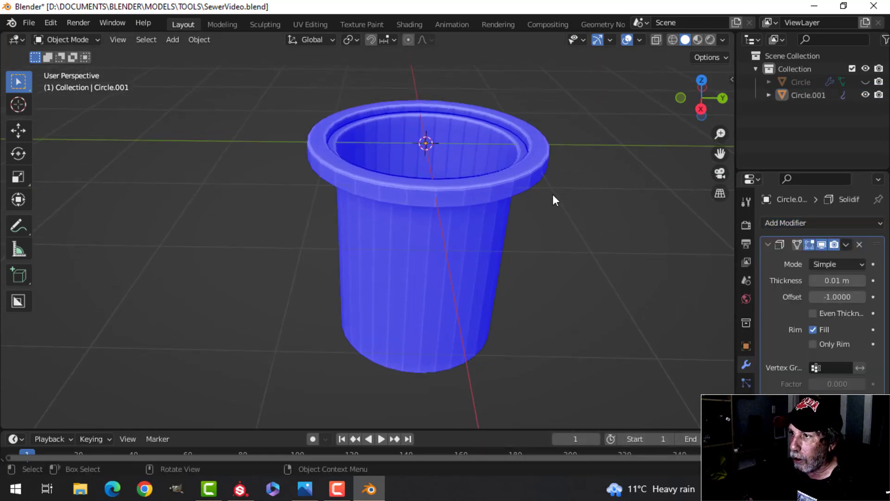
pyautogui.click(639, 41)
pyautogui.click(592, 276)
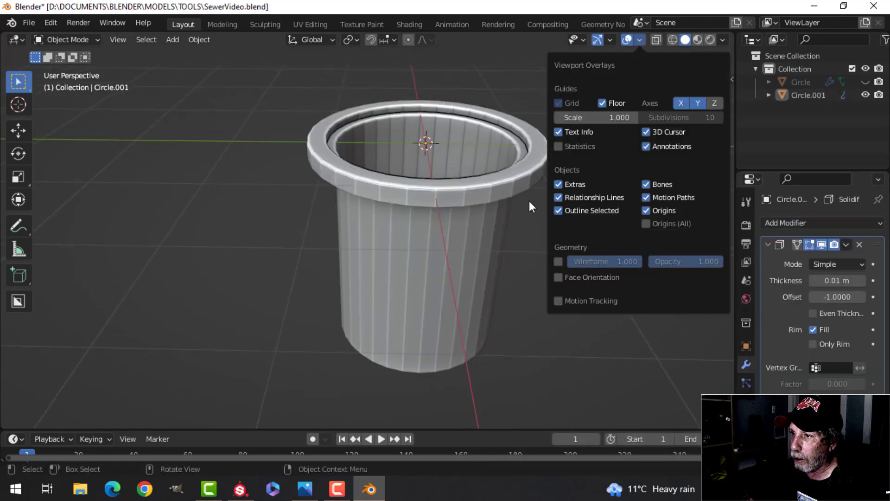
# Apply the frame's Solidify modifier and shade the frame smooth.
pyautogui.click(848, 243)
pyautogui.click(834, 256)
pyautogui.rightClick(465, 188)
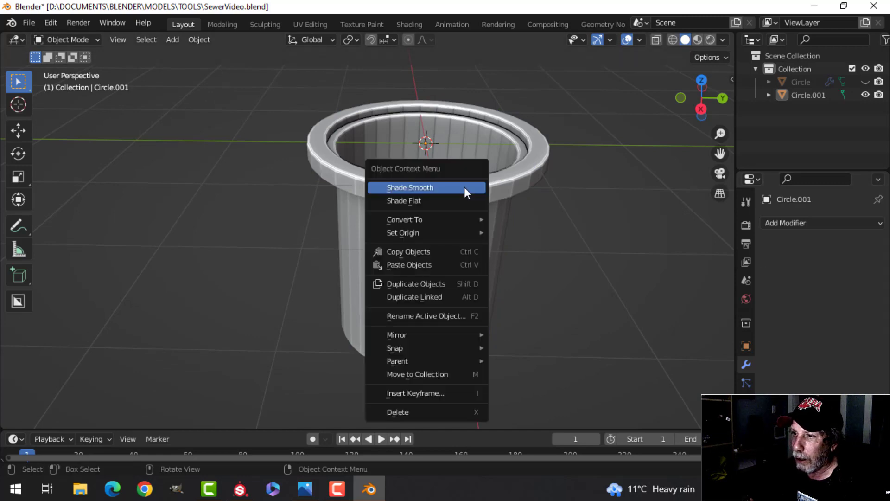
pyautogui.click(463, 187)
pyautogui.rightClick(474, 196)
pyautogui.click(474, 196)
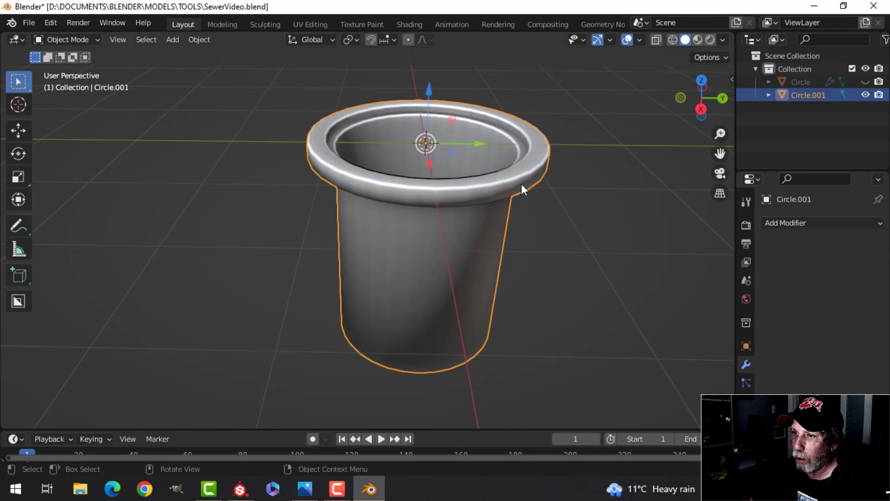
# Delete the thin ring of faces that closes the wall thickness at the shaft's bottom end.
pyautogui.moveTo(522, 184)
pyautogui.mouseDown(button='middle')
pyautogui.moveTo(531, 187)
pyautogui.moveTo(524, 227)
pyautogui.moveTo(511, 112)
pyautogui.mouseUp(button='middle')
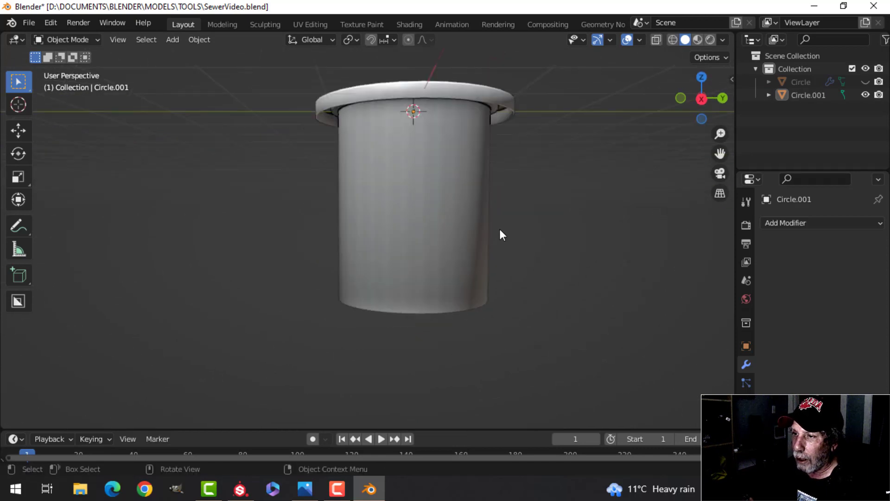
pyautogui.moveTo(500, 229); pyautogui.dragTo(446, 179, button='middle')
pyautogui.press('Tab')
pyautogui.scroll(6, 476, 217)
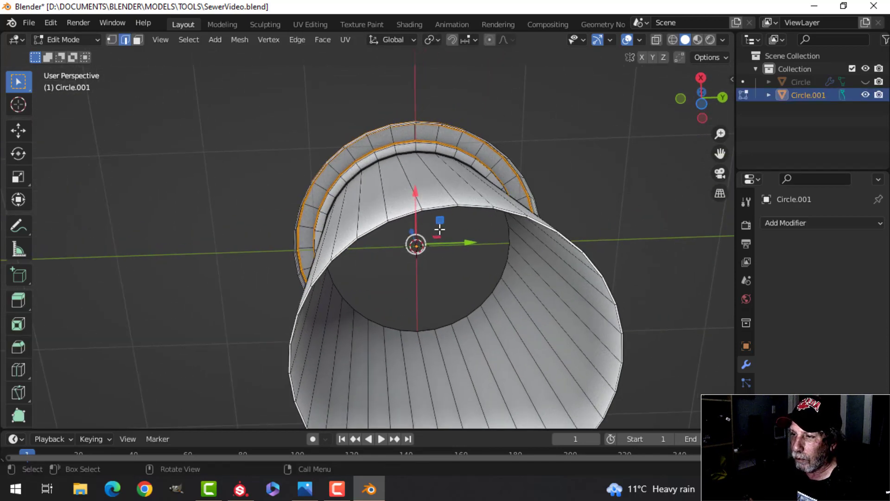
pyautogui.hotkey('alt', 'a')
pyautogui.moveTo(476, 196); pyautogui.dragTo(451, 194, button='middle')
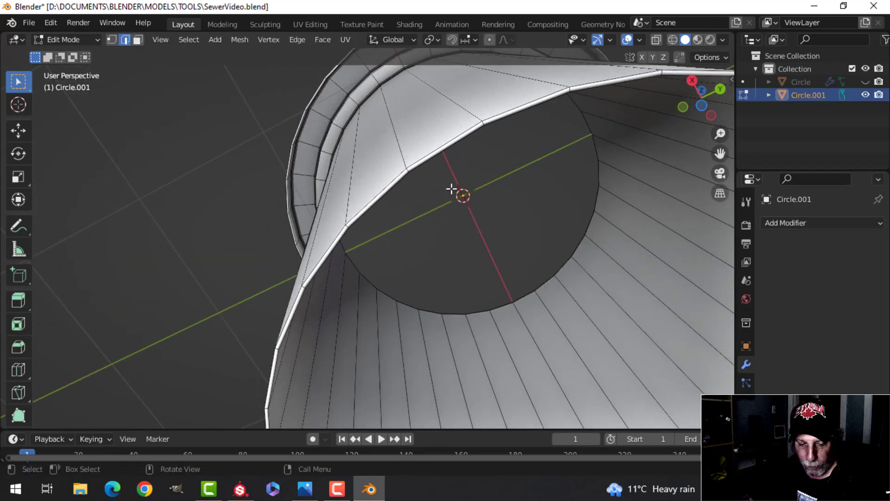
pyautogui.press('3')
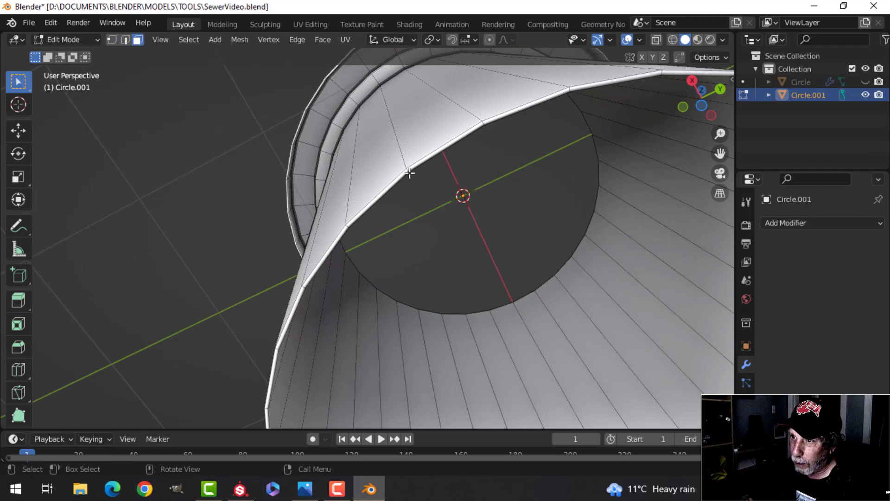
pyautogui.keyDown('alt'); pyautogui.click(407, 171); pyautogui.keyUp('alt')
pyautogui.press('x')
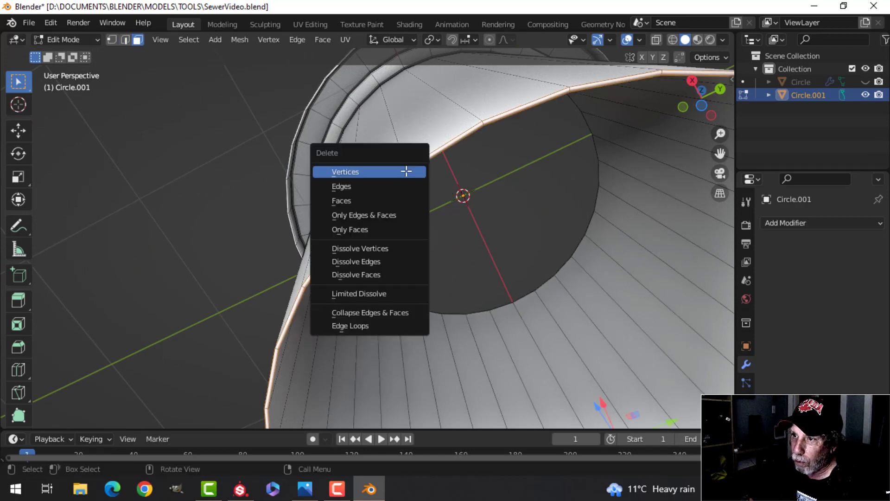
pyautogui.click(390, 201)
pyautogui.moveTo(391, 200); pyautogui.dragTo(483, 247, button='middle')
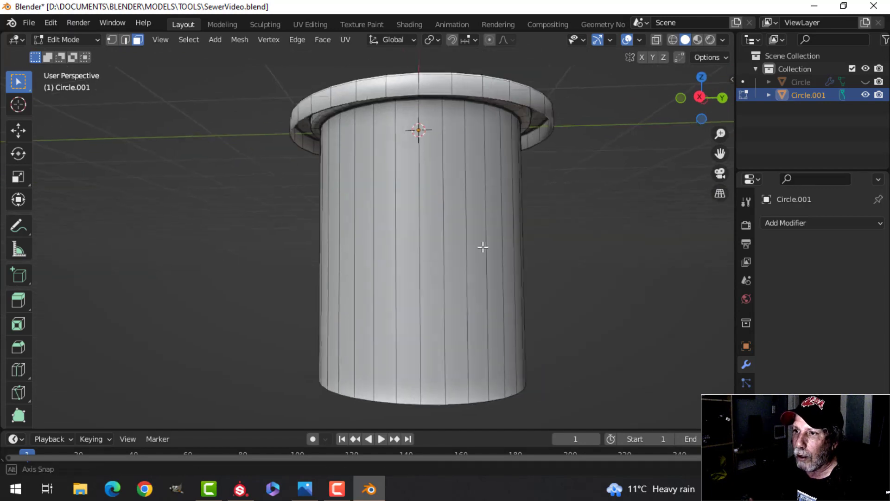
pyautogui.scroll(2, 480, 230)
# Return the frame to Object Mode and unhide the cover disc.
pyautogui.press('Tab')
pyautogui.scroll(-4, 476, 203)
pyautogui.moveTo(473, 199); pyautogui.dragTo(516, 179, button='middle')
pyautogui.scroll(2, 442, 166)
pyautogui.moveTo(441, 168); pyautogui.dragTo(449, 284, button='middle')
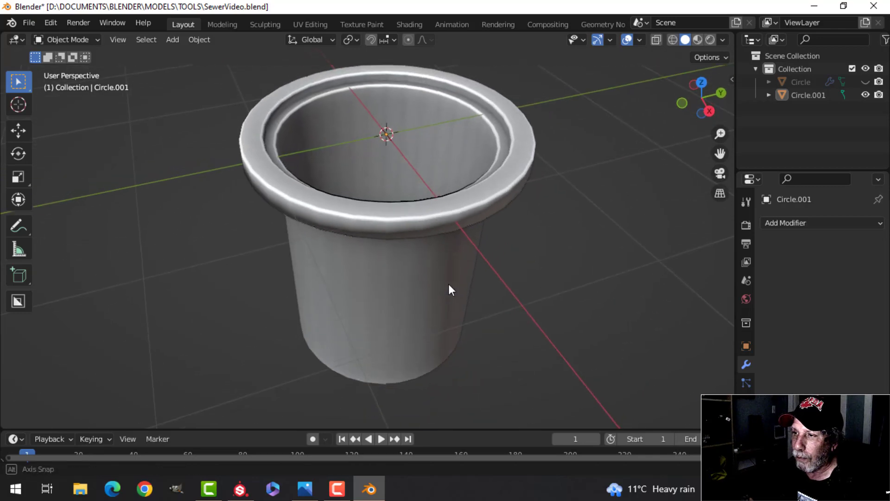
pyautogui.hotkey('alt', 'h')
pyautogui.click(552, 210)
pyautogui.moveTo(478, 198); pyautogui.dragTo(463, 243, button='middle')
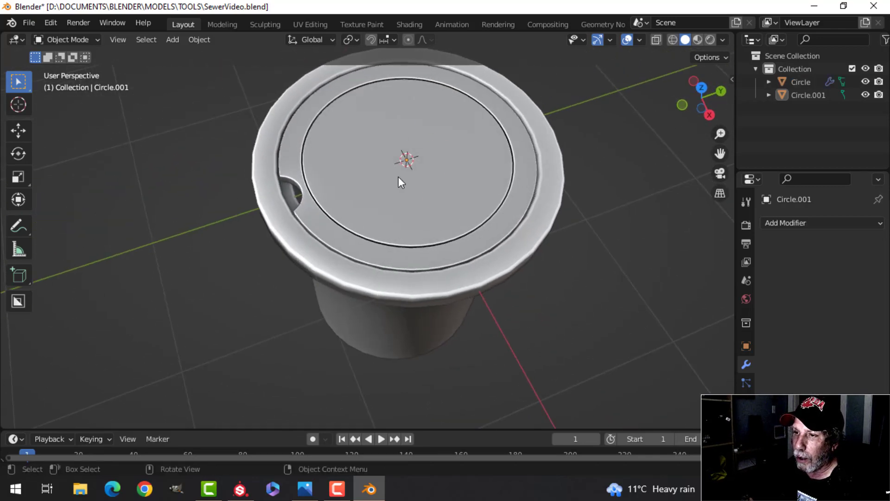
# Raise the cover disc 0.086915 m along Z above the frame.
pyautogui.click(526, 164)
pyautogui.moveTo(526, 163); pyautogui.dragTo(470, 127, button='middle')
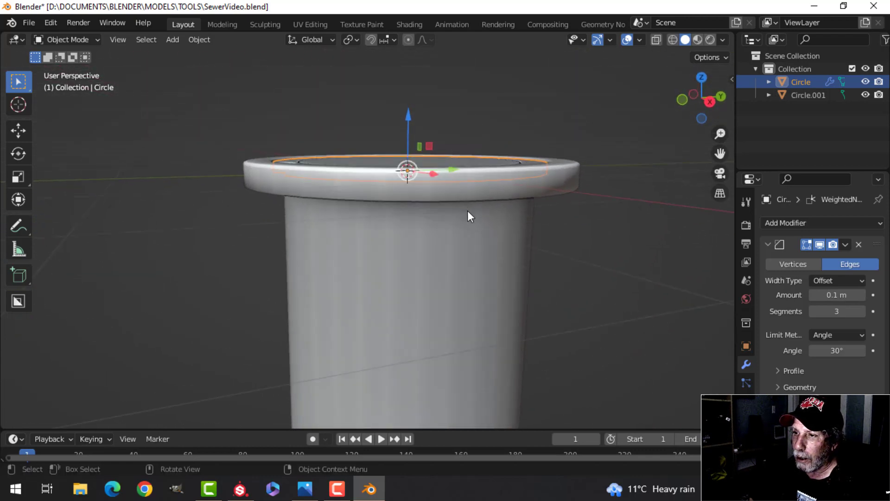
pyautogui.press('Tab')
pyautogui.moveTo(467, 211); pyautogui.dragTo(456, 271, button='middle')
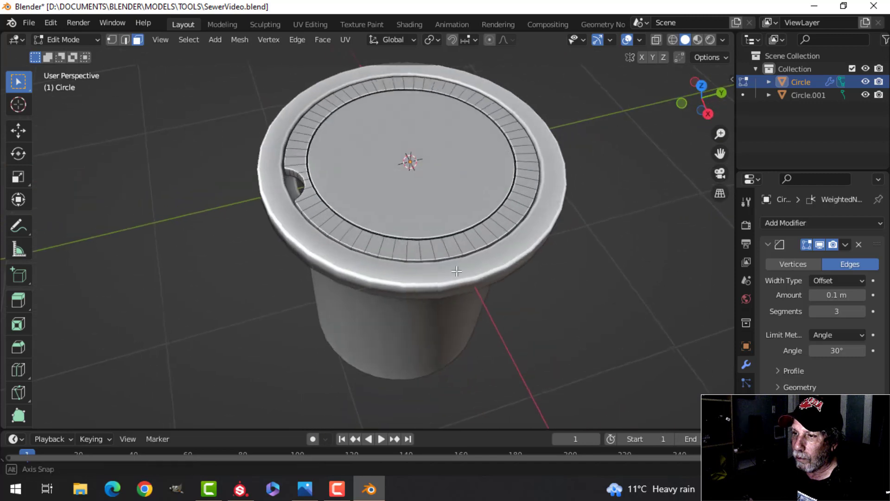
pyautogui.press('Tab')
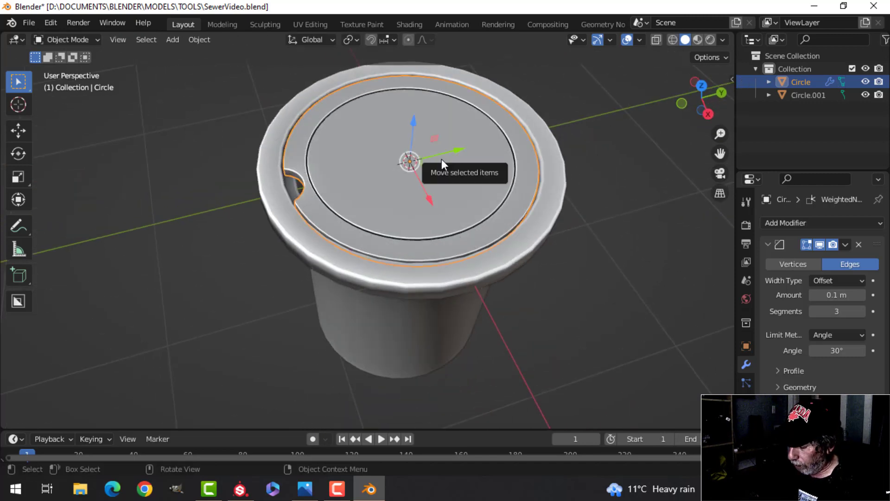
pyautogui.press('KP_1')
pyautogui.scroll(3, 374, 119)
pyautogui.keyDown('shift'); pyautogui.moveTo(374, 118); pyautogui.dragTo(399, 146, button='middle'); pyautogui.keyUp('shift')
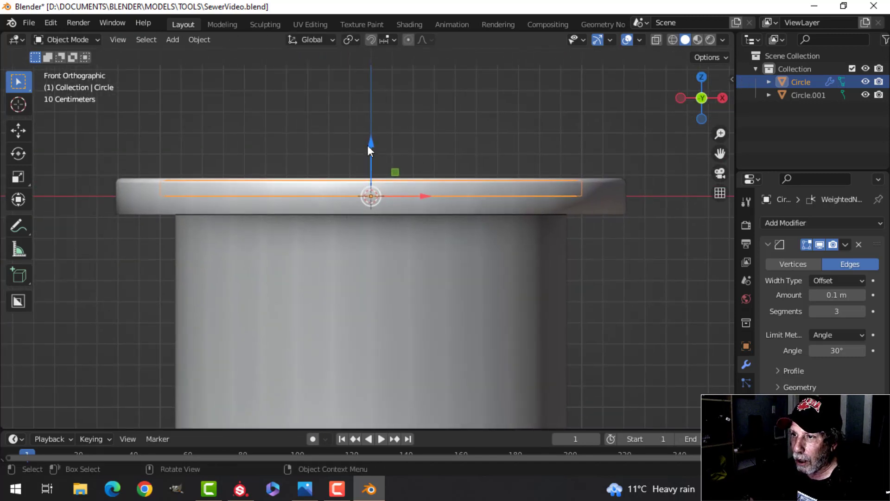
pyautogui.moveTo(374, 144); pyautogui.dragTo(372, 124)
pyautogui.moveTo(372, 124); pyautogui.dragTo(488, 199, button='middle')
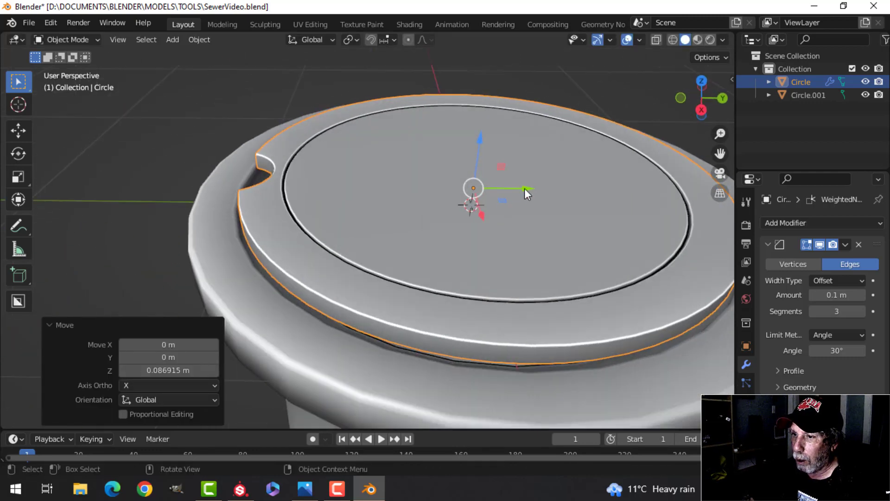
# Slide the raised cover along the Y axis to partly uncover the shaft, and hide the cover.
pyautogui.moveTo(525, 189); pyautogui.dragTo(590, 205)
pyautogui.keyDown('shift'); pyautogui.moveTo(543, 214); pyautogui.dragTo(383, 163, button='middle'); pyautogui.keyUp('shift')
pyautogui.moveTo(426, 144); pyautogui.dragTo(467, 148)
pyautogui.moveTo(306, 188); pyautogui.dragTo(424, 190, button='middle')
pyautogui.scroll(-2, 342, 208)
pyautogui.hotkey('alt', 'a')
pyautogui.moveTo(425, 190); pyautogui.dragTo(392, 226, button='middle')
pyautogui.click(497, 272)
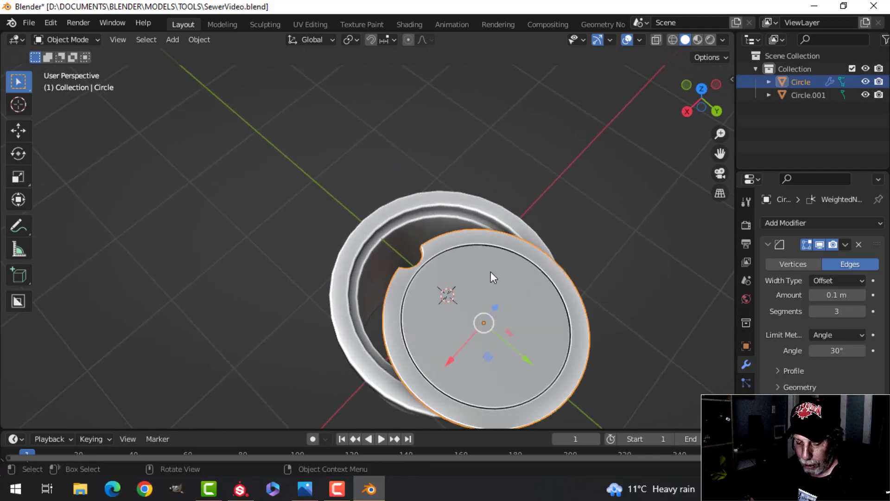
pyautogui.press('h')
pyautogui.click(452, 263)
pyautogui.press('Tab')
pyautogui.moveTo(452, 263); pyautogui.dragTo(398, 269, button='middle')
pyautogui.hotkey('shift', 'a')
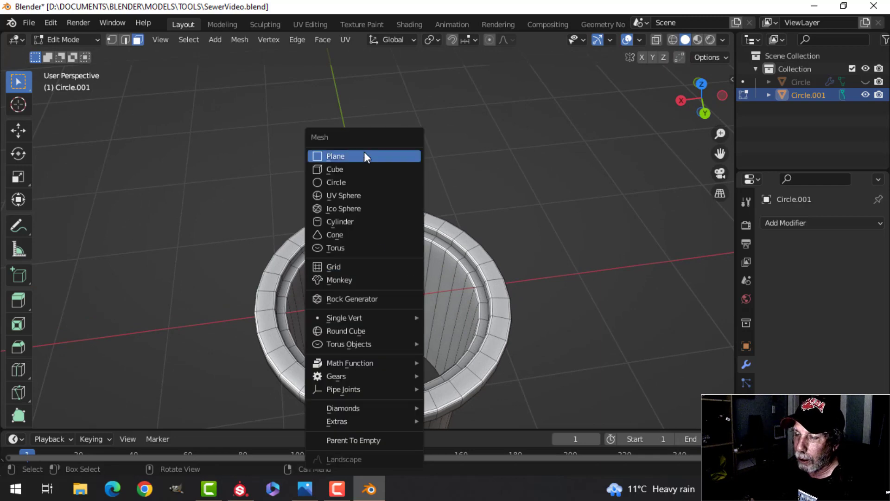
pyautogui.press('Escape')
pyautogui.press('Tab')
# Add a plane as a separate mesh object at the frame's centre and open it in Edit Mode.
pyautogui.hotkey('shift', 'a')
pyautogui.moveTo(460, 179)
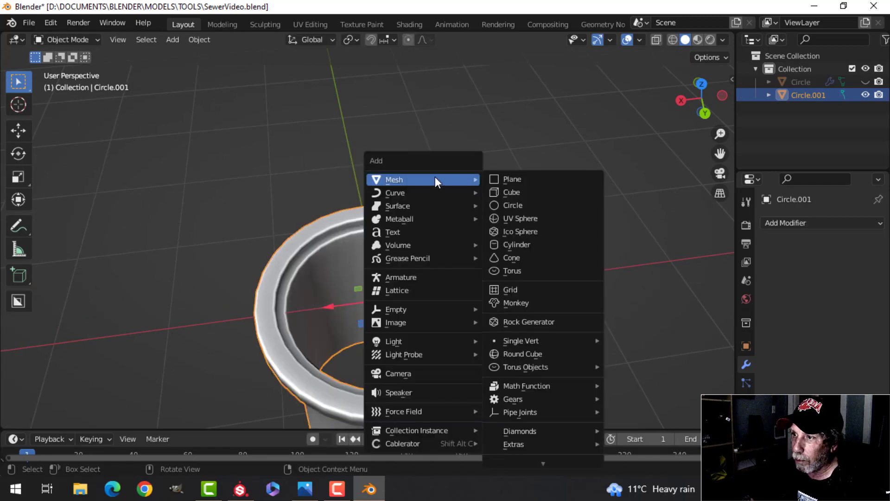
pyautogui.click(503, 180)
pyautogui.press('Tab')
pyautogui.moveTo(502, 182); pyautogui.dragTo(558, 235, button='middle')
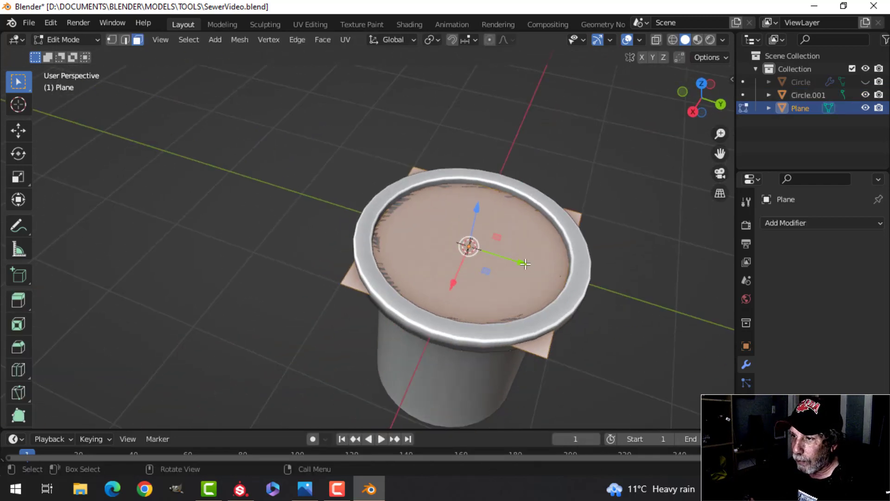
# Move the plane -0.60041 m and a further -0.69516 m along Y, and scale it to 0.590.
pyautogui.press('g')
pyautogui.press('y')
pyautogui.click(467, 245)
pyautogui.press('KP_5')
pyautogui.press('KP_7')
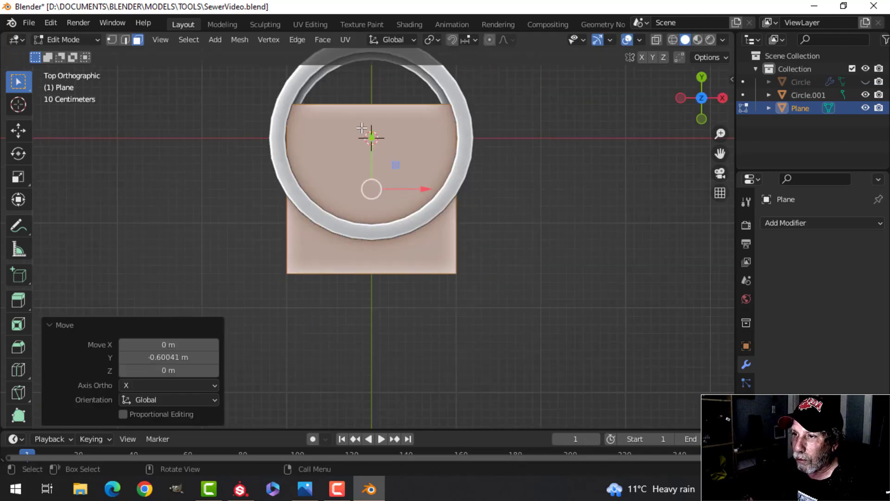
pyautogui.press('g')
pyautogui.press('y')
pyautogui.click(570, 224)
pyautogui.press('s')
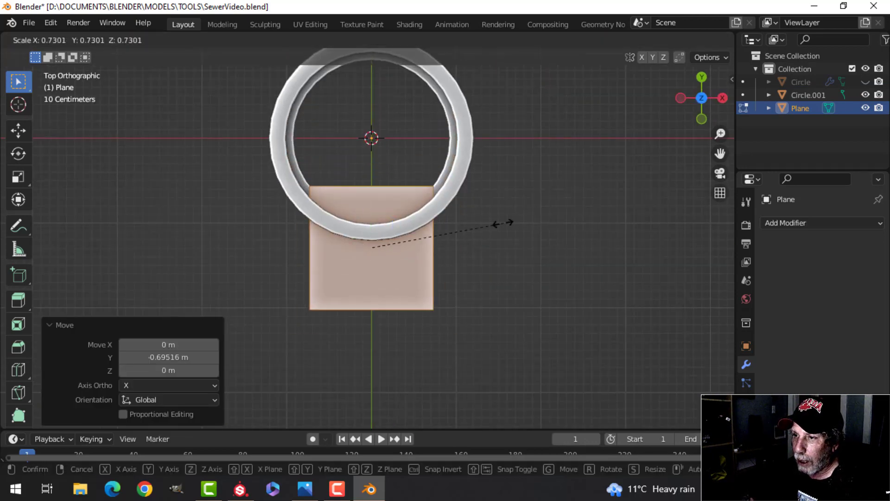
pyautogui.click(430, 221)
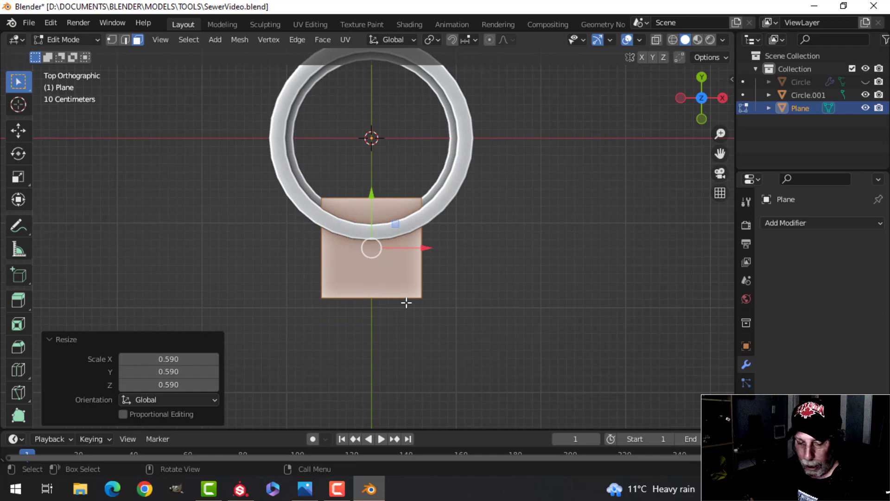
# Move the plane's outer edge 0.88826 m along Y and delete that edge to leave a U-shaped outline.
pyautogui.press('2')
pyautogui.moveTo(370, 236); pyautogui.dragTo(386, 156)
pyautogui.press('x')
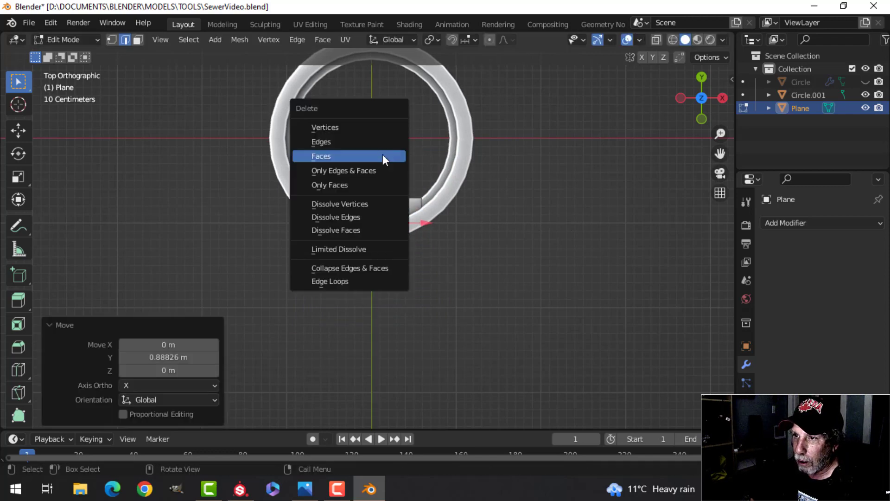
pyautogui.click(376, 142)
# Lower the U-shaped outline about 0.21 m along Z into the shaft.
pyautogui.moveTo(438, 195); pyautogui.dragTo(316, 153, button='middle')
pyautogui.scroll(3, 373, 182)
pyautogui.press('g')
pyautogui.press('z')
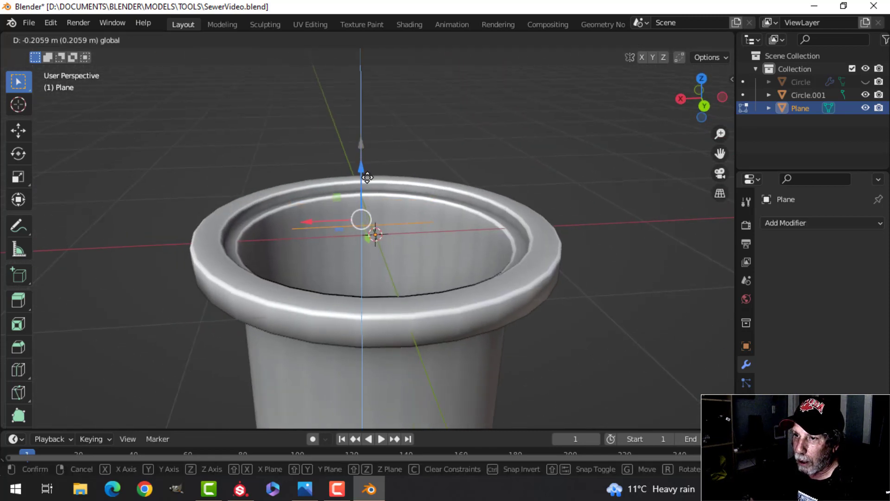
pyautogui.click(371, 204)
pyautogui.moveTo(371, 204); pyautogui.dragTo(442, 278, button='middle')
# Adjust the U-shaped outline's position and scale it to fit against the shaft wall.
pyautogui.moveTo(388, 238); pyautogui.dragTo(399, 240)
pyautogui.moveTo(492, 228); pyautogui.dragTo(449, 261, button='middle')
pyautogui.press('s')
pyautogui.click(447, 222)
pyautogui.press('s')
pyautogui.click(442, 240)
# Round the outline's two corner vertices with a vertex bevel of 0.0681 m width and 4 segments.
pyautogui.press('1')
pyautogui.scroll(3, 433, 266)
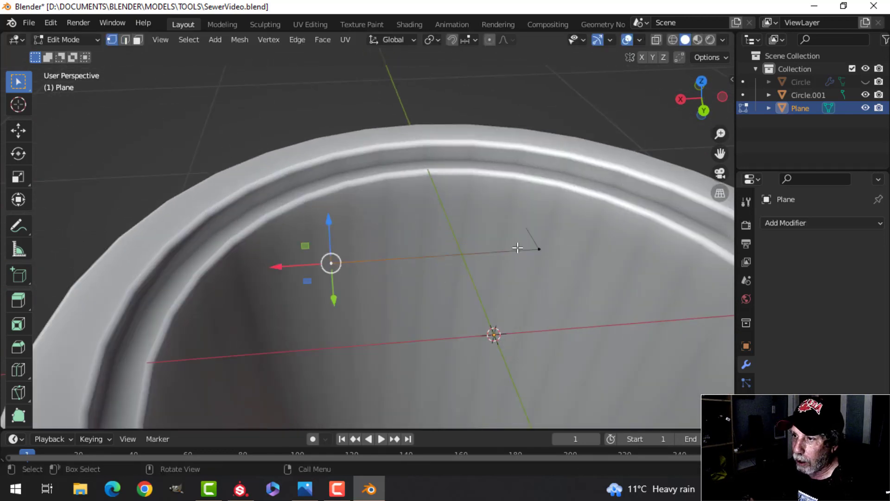
pyautogui.moveTo(514, 267); pyautogui.dragTo(585, 271, button='middle')
pyautogui.hotkey('ctrl', 'shift', 'b')
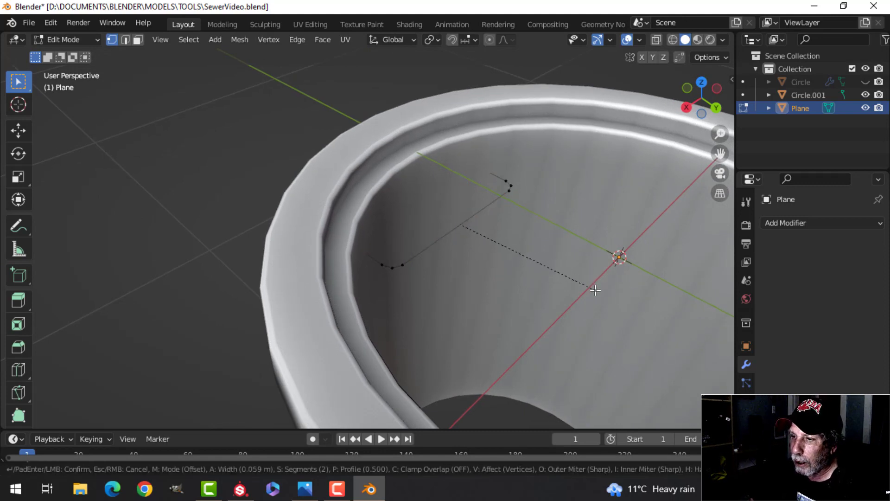
pyautogui.click(596, 290)
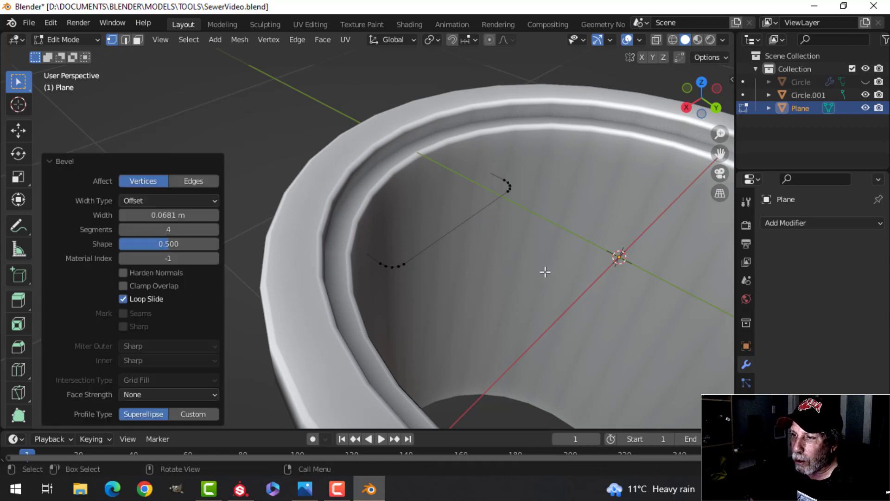
# Return to Object Mode and convert the U-shaped outline from mesh to a curve.
pyautogui.press('Tab')
pyautogui.rightClick(464, 224)
pyautogui.moveTo(436, 259)
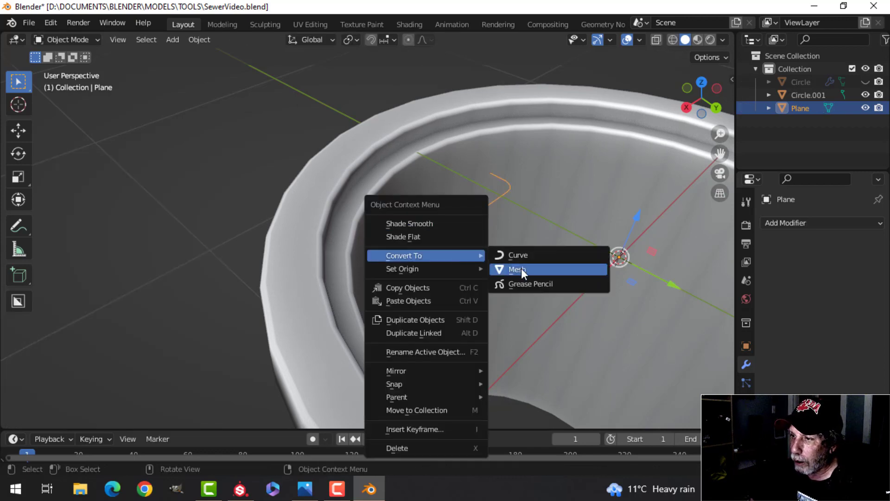
pyautogui.click(548, 255)
# Thicken the curve into a round ladder rung with a geometry bevel depth of 0.039 m.
pyautogui.click(746, 419)
pyautogui.scroll(-3, 834, 370)
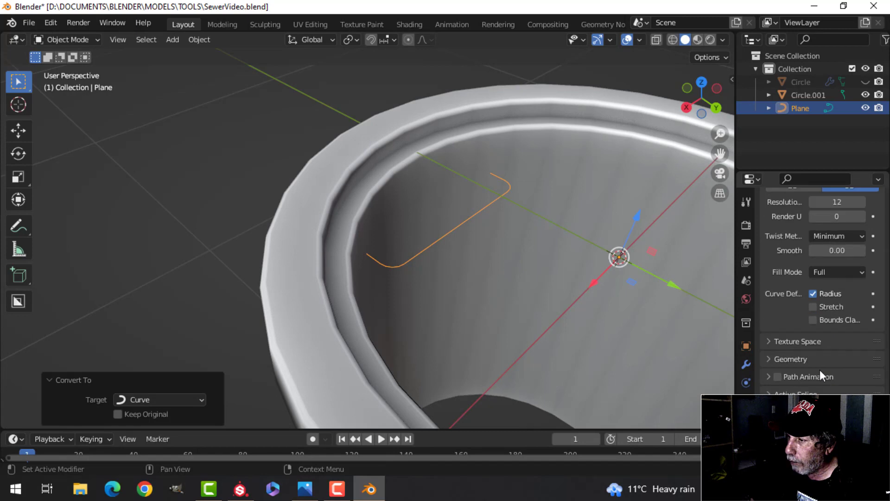
pyautogui.click(775, 360)
pyautogui.scroll(-6, 820, 361)
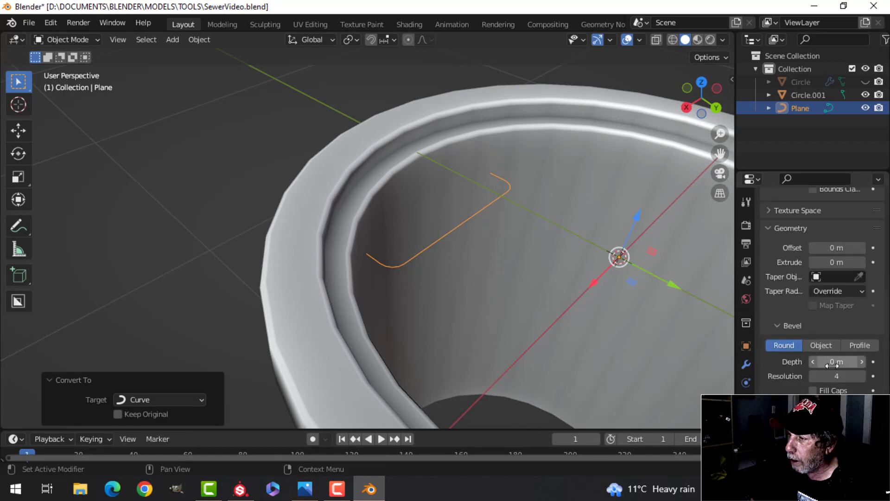
pyautogui.moveTo(820, 362); pyautogui.dragTo(839, 362)
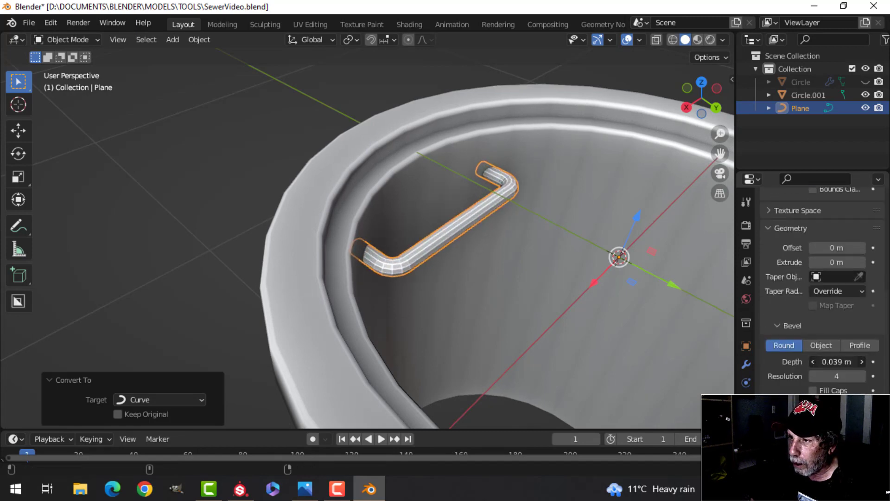
# Apply smooth shading to the rung and check it inside the shaft.
pyautogui.rightClick(456, 224)
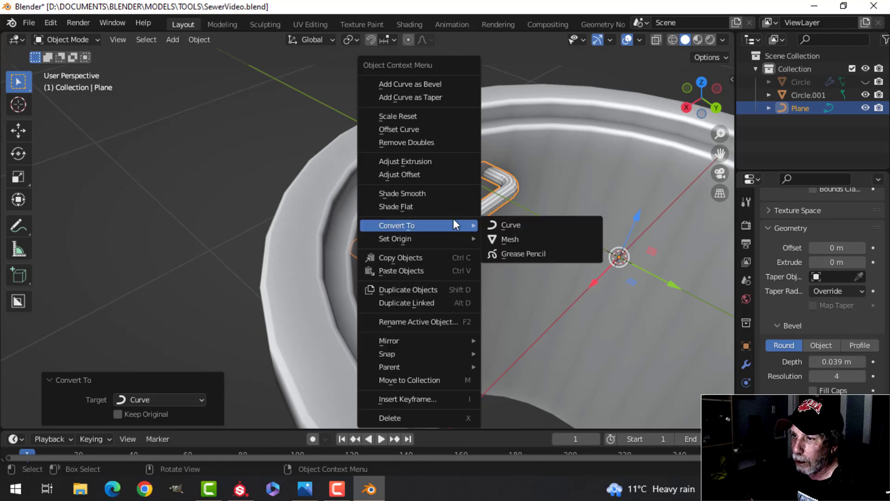
pyautogui.click(440, 191)
pyautogui.hotkey('alt', 'a')
pyautogui.moveTo(633, 247); pyautogui.dragTo(424, 257, button='middle')
pyautogui.scroll(3, 433, 327)
pyautogui.moveTo(433, 327); pyautogui.dragTo(424, 294, button='middle')
pyautogui.click(422, 292)
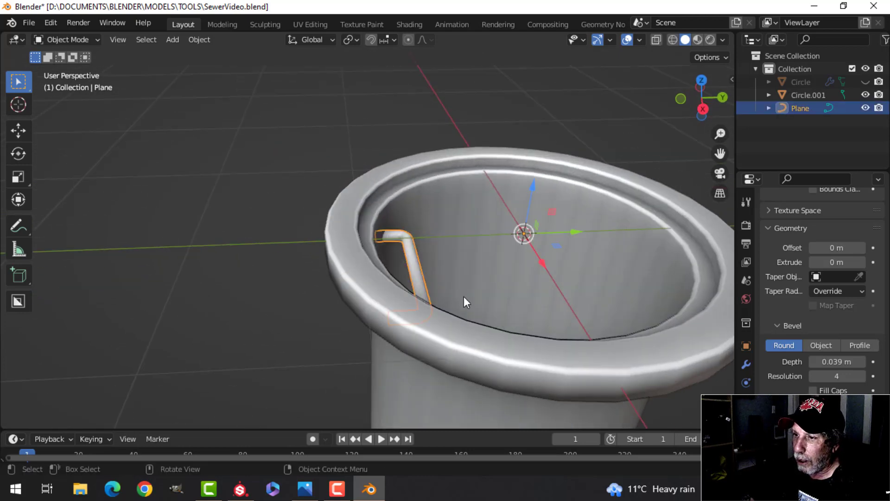
# Adjust the rung's position against the shaft wall in Edit Mode and inspect the fit.
pyautogui.scroll(2, 464, 296)
pyautogui.press('Tab')
pyautogui.moveTo(465, 279); pyautogui.dragTo(473, 282)
pyautogui.press('Tab')
pyautogui.moveTo(399, 287); pyautogui.dragTo(444, 265, button='middle')
pyautogui.scroll(-2, 445, 302)
pyautogui.hotkey('alt', 'a')
pyautogui.moveTo(444, 301); pyautogui.dragTo(325, 354, button='middle')
pyautogui.scroll(3, 428, 315)
pyautogui.scroll(-5, 437, 312)
pyautogui.moveTo(437, 312); pyautogui.dragTo(447, 291, button='middle')
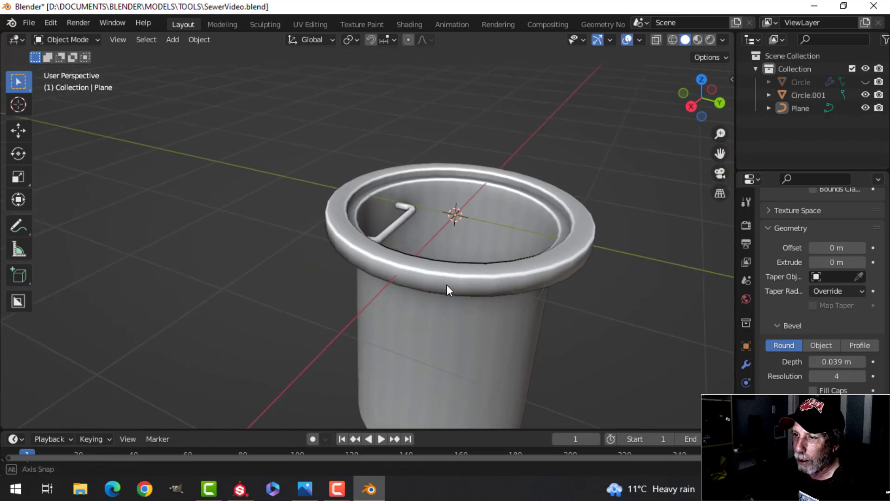
# Try extruding the frame's lower outer edge loop and scaling it outward, and undo the change.
pyautogui.click(372, 267)
pyautogui.press('Tab')
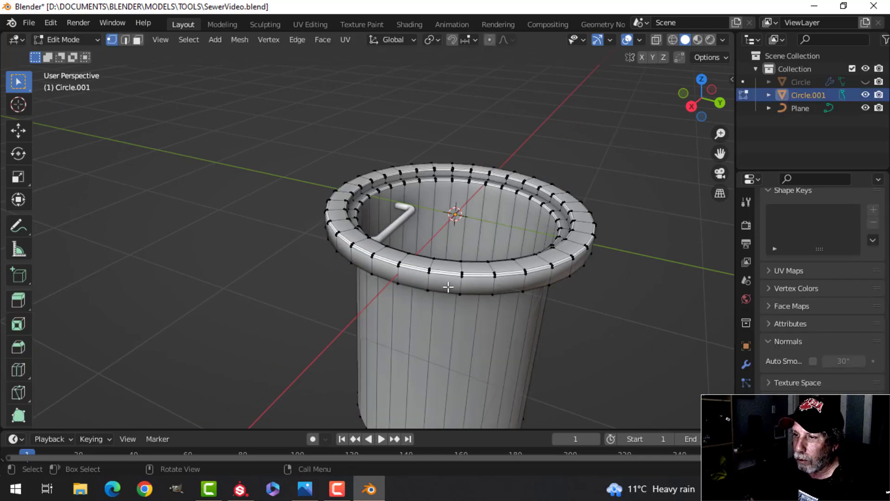
pyautogui.press('2')
pyautogui.moveTo(443, 288); pyautogui.dragTo(439, 304, button='middle')
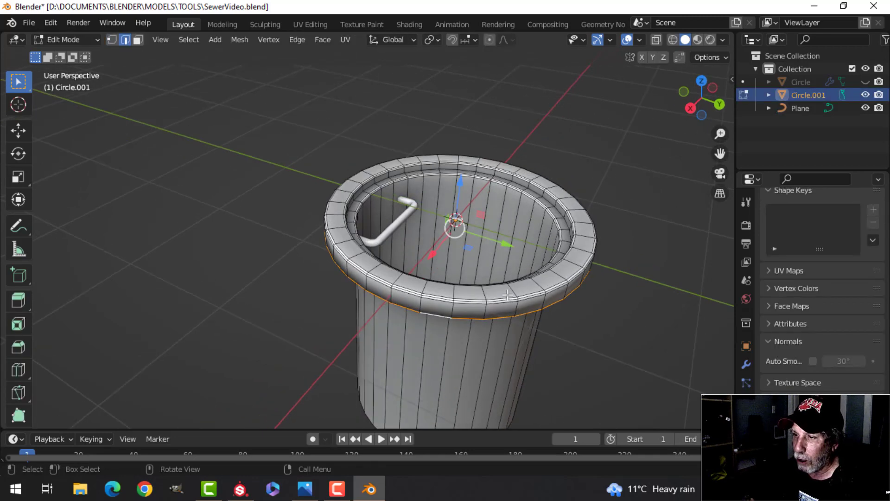
pyautogui.press('e')
pyautogui.rightClick(440, 303)
pyautogui.press('s')
pyautogui.click(654, 283)
pyautogui.moveTo(542, 286); pyautogui.dragTo(599, 298, button='middle')
pyautogui.hotkey('ctrl', 'z')
pyautogui.scroll(2, 543, 284)
pyautogui.press('Tab')
# Scale the rung slightly narrower along the X axis in Edit Mode.
pyautogui.scroll(1, 544, 284)
pyautogui.moveTo(544, 284)
pyautogui.mouseDown(button='middle')
pyautogui.moveTo(535, 260)
pyautogui.moveTo(452, 237)
pyautogui.moveTo(396, 266)
pyautogui.moveTo(423, 255)
pyautogui.moveTo(551, 277)
pyautogui.mouseUp(button='middle')
pyautogui.scroll(-1, 452, 237)
pyautogui.hotkey('alt', 'a')
pyautogui.click(397, 239)
pyautogui.press('Tab')
pyautogui.press('s')
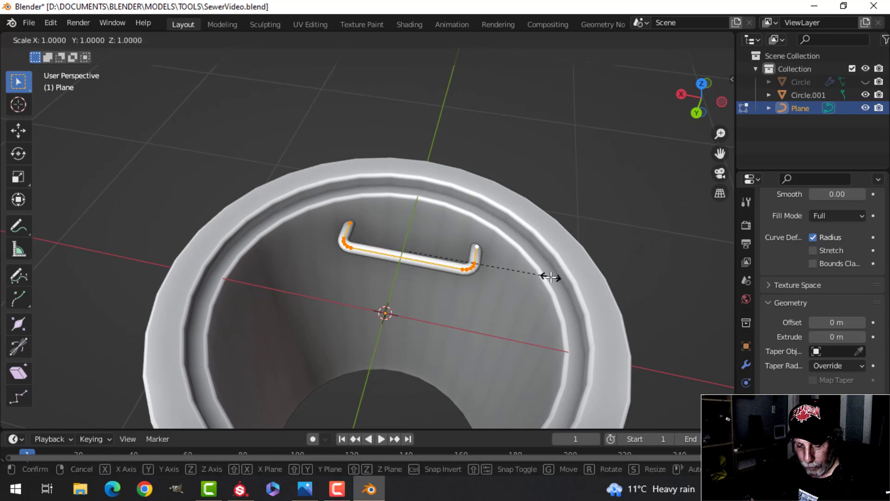
pyautogui.press('x')
pyautogui.click(542, 276)
pyautogui.press('Tab')
pyautogui.scroll(-3, 421, 279)
pyautogui.hotkey('alt', 'a')
# Set the rung curve's preview resolution to 4 and convert the curve to a mesh.
pyautogui.moveTo(421, 279); pyautogui.dragTo(437, 270, button='middle')
pyautogui.scroll(3, 424, 258)
pyautogui.click(423, 239)
pyautogui.scroll(7, 806, 282)
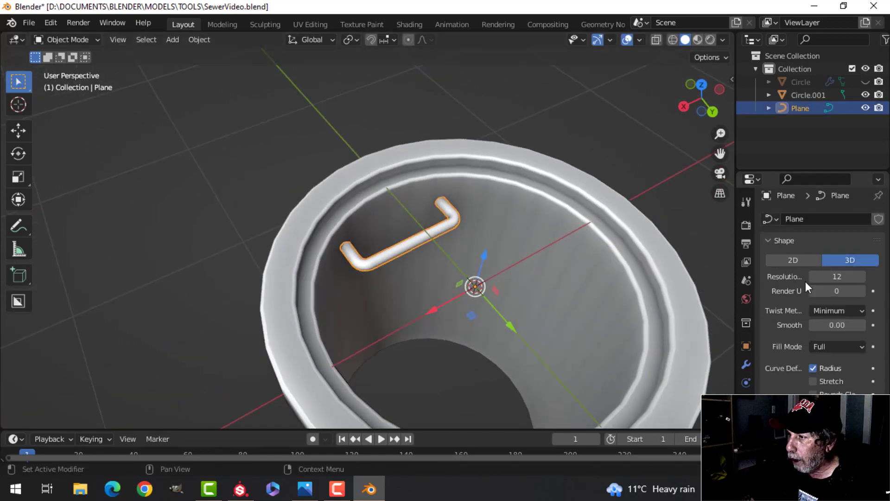
pyautogui.doubleClick(864, 281)
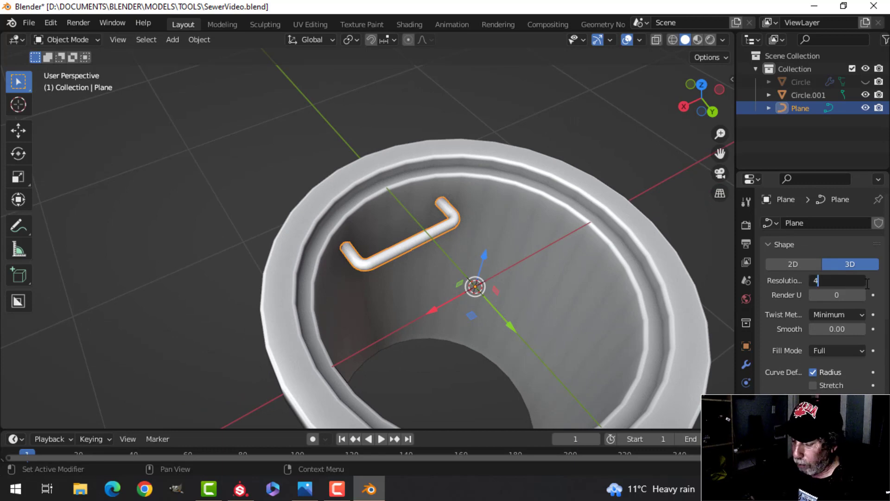
pyautogui.rightClick(446, 229)
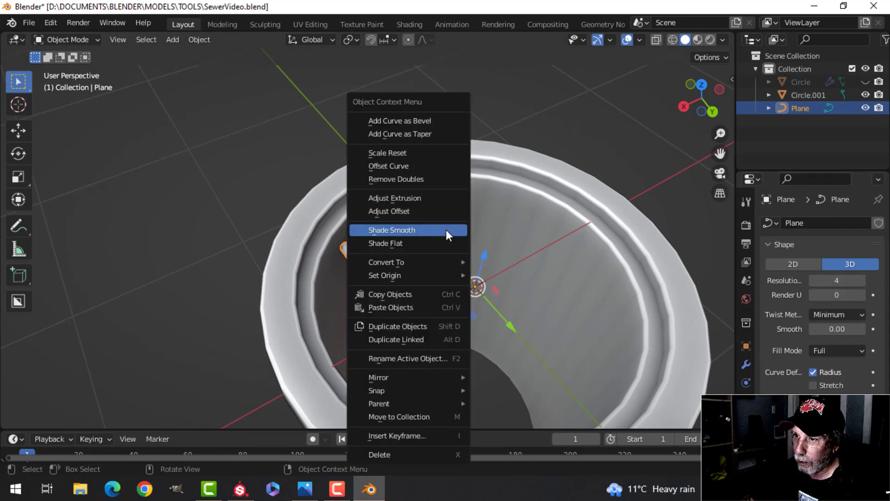
pyautogui.moveTo(461, 263)
pyautogui.click(506, 277)
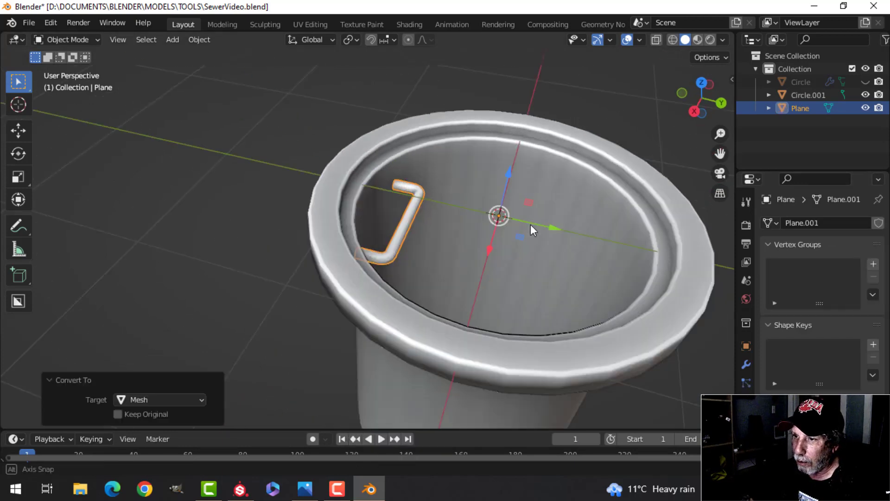
# Mark a seam along the lengthwise edge loop on the underside of the rung.
pyautogui.moveTo(533, 224); pyautogui.dragTo(527, 256, button='middle')
pyautogui.scroll(4, 527, 257)
pyautogui.press('Tab')
pyautogui.moveTo(443, 186); pyautogui.dragTo(469, 269, button='middle')
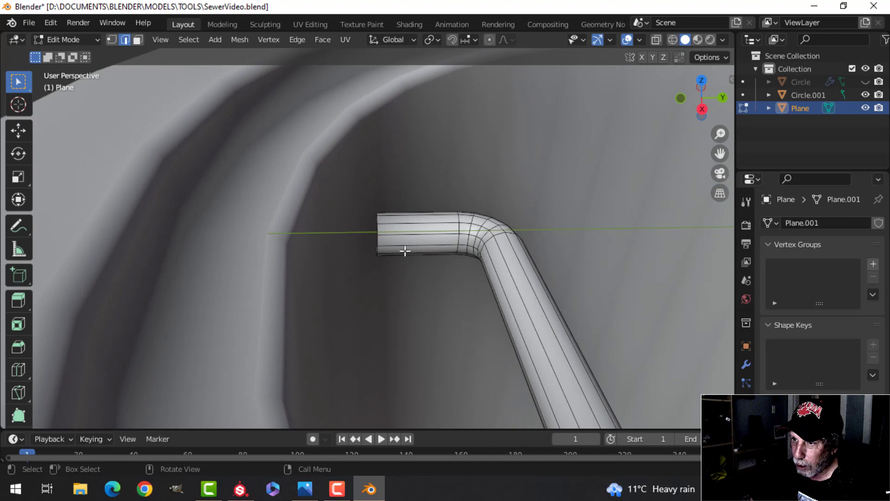
pyautogui.moveTo(567, 256); pyautogui.dragTo(483, 207, button='middle')
pyautogui.keyDown('alt'); pyautogui.click(366, 164); pyautogui.keyUp('alt')
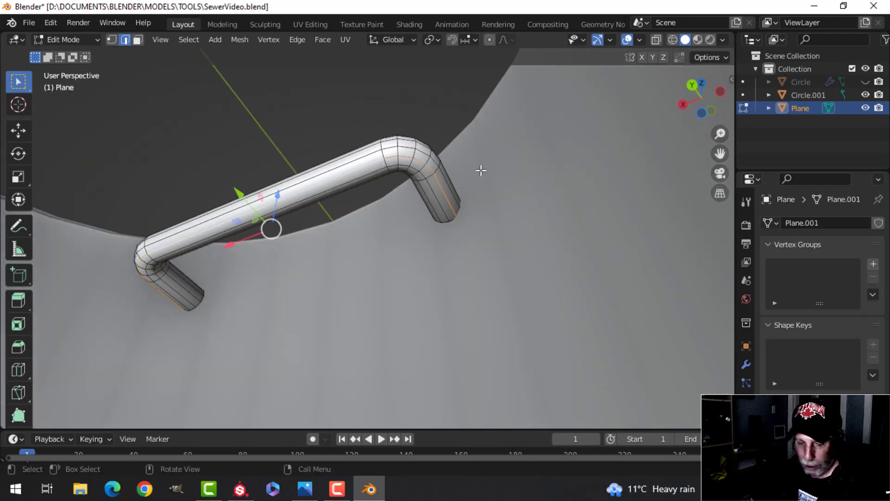
pyautogui.hotkey('ctrl', 'e')
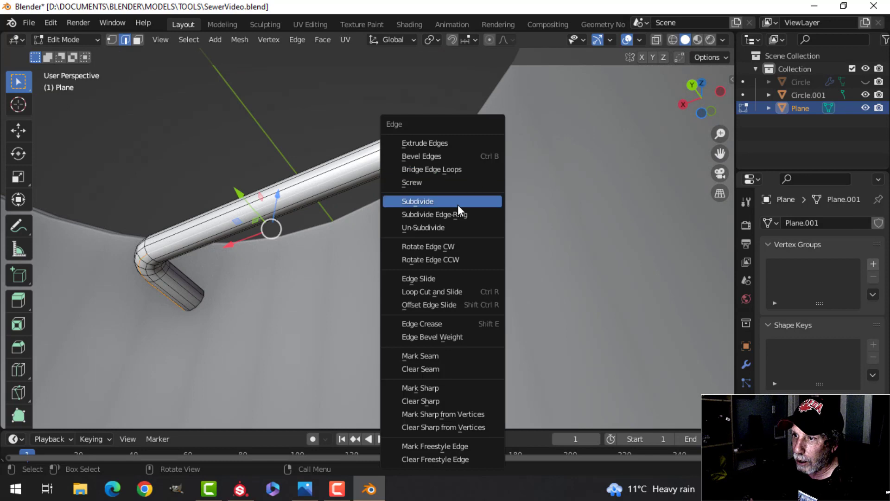
pyautogui.click(440, 355)
pyautogui.moveTo(393, 223); pyautogui.dragTo(528, 262, button='middle')
pyautogui.press('Tab')
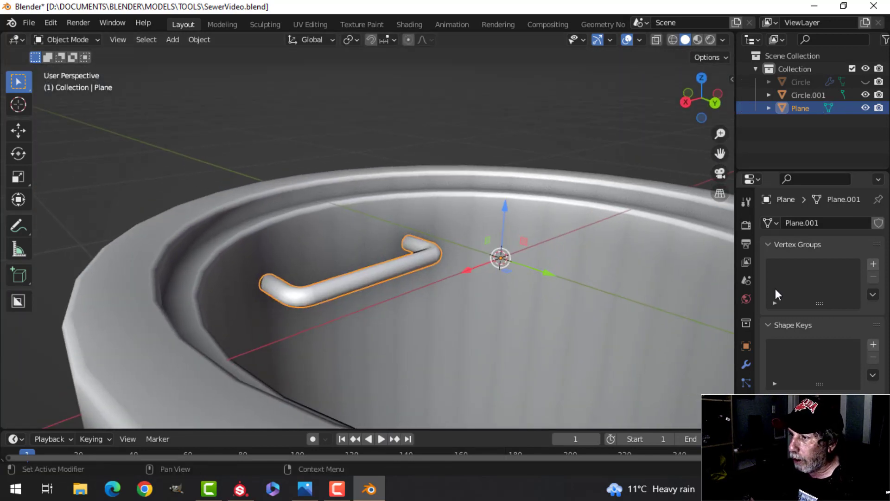
# Add an Array modifier to the rung with relative offset factors X 0 and Z -5.620.
pyautogui.click(746, 365)
pyautogui.click(795, 223)
pyautogui.click(650, 258)
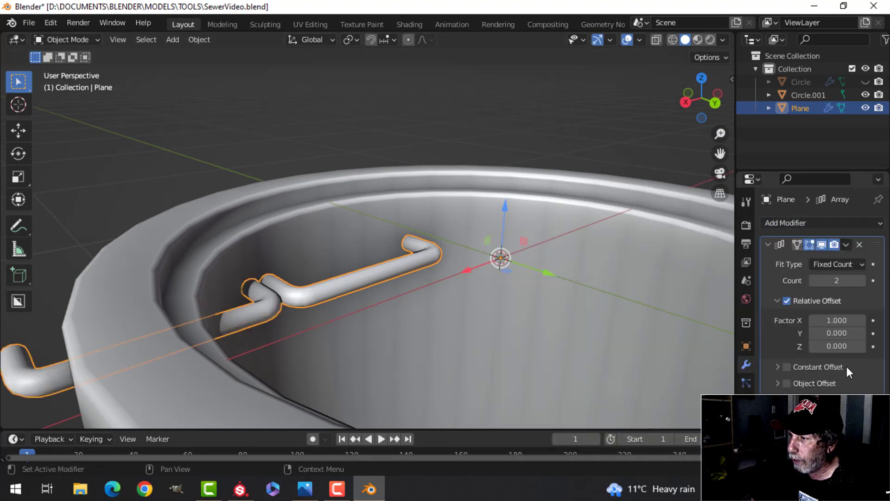
pyautogui.moveTo(837, 346); pyautogui.dragTo(801, 346)
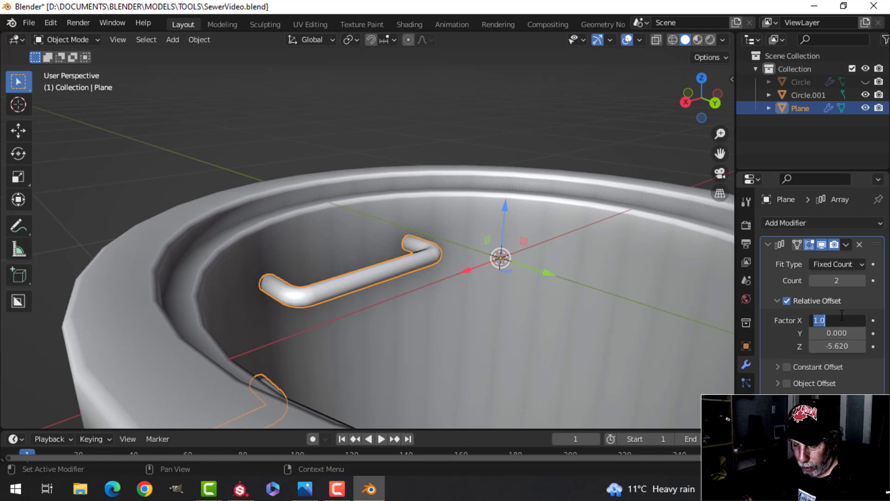
pyautogui.press('Return')
# In a front wireframe view, set the rung array's count to 3 and its Z offset factor to -8.960.
pyautogui.scroll(-4, 502, 347)
pyautogui.keyDown('shift'); pyautogui.moveTo(502, 346); pyautogui.dragTo(522, 342, button='middle'); pyautogui.keyUp('shift')
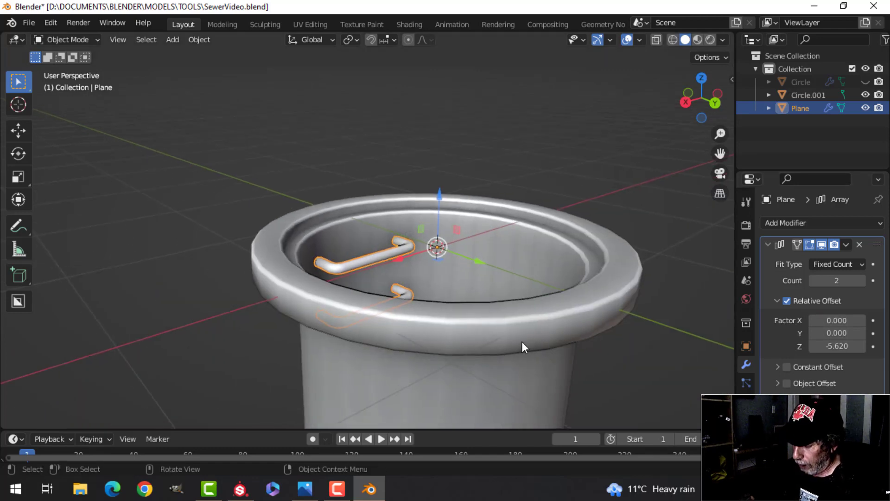
pyautogui.press('KP_1')
pyautogui.press('z')
pyautogui.click(468, 340)
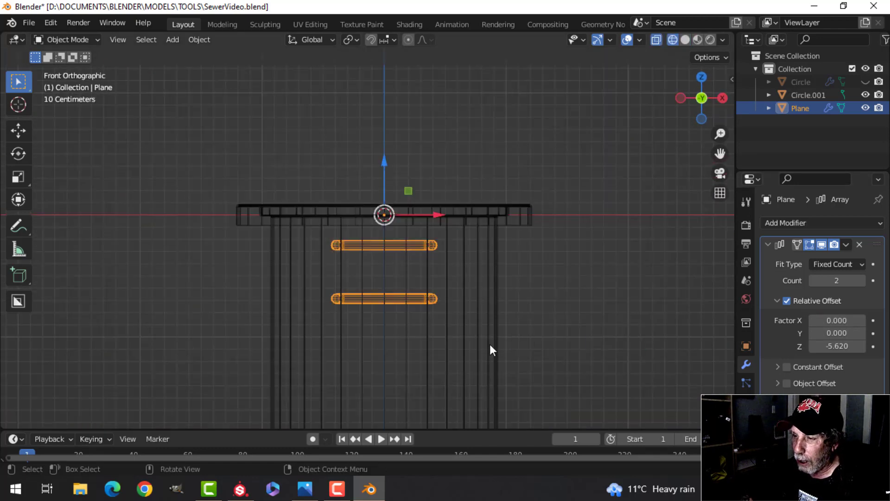
pyautogui.keyDown('shift'); pyautogui.moveTo(508, 313); pyautogui.dragTo(503, 265, button='middle'); pyautogui.keyUp('shift')
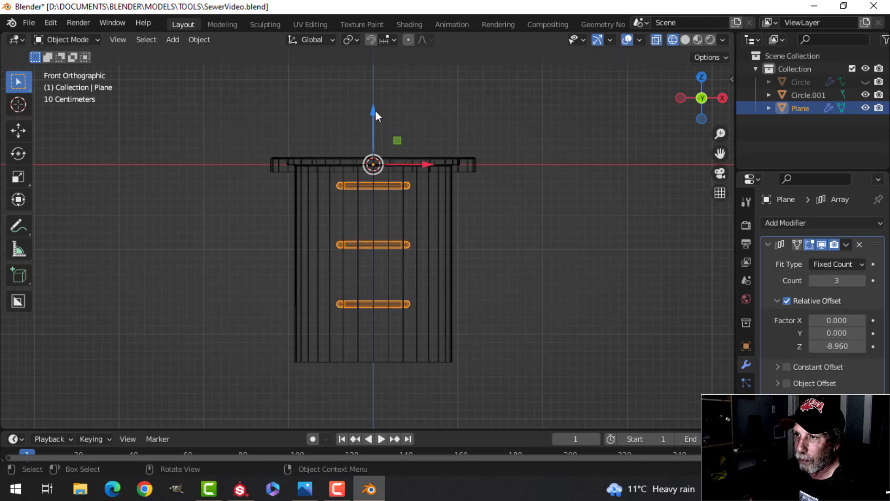
# Move the three rungs -0.092688 m along Z and return to solid shading.
pyautogui.moveTo(375, 110); pyautogui.dragTo(378, 118)
pyautogui.moveTo(536, 159); pyautogui.dragTo(407, 227, button='middle')
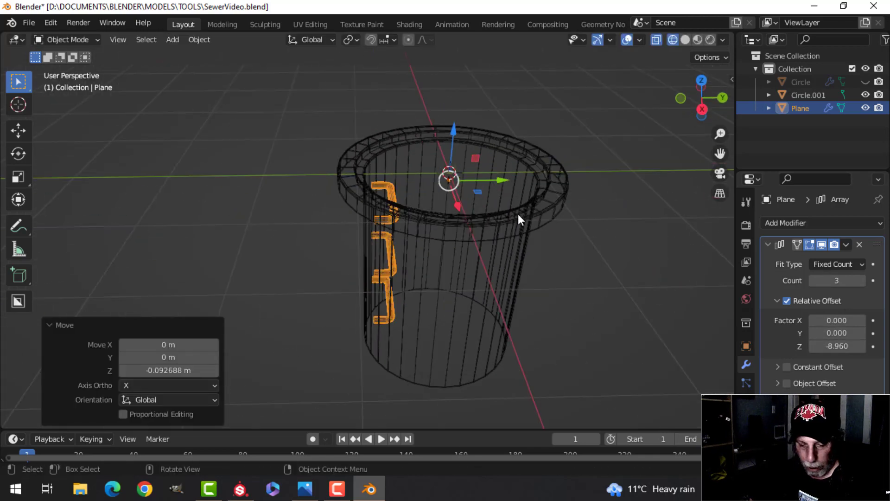
pyautogui.press('z')
pyautogui.click(602, 211)
pyautogui.moveTo(603, 211)
pyautogui.mouseDown(button='middle')
pyautogui.moveTo(413, 252)
pyautogui.moveTo(427, 263)
pyautogui.moveTo(370, 279)
pyautogui.moveTo(435, 272)
pyautogui.moveTo(430, 224)
pyautogui.mouseUp(button='middle')
# Select the rungs and apply their Array modifier.
pyautogui.press('Tab')
pyautogui.press('Tab')
pyautogui.scroll(-4, 413, 258)
pyautogui.hotkey('alt', 'a')
pyautogui.scroll(5, 422, 266)
pyautogui.click(430, 225)
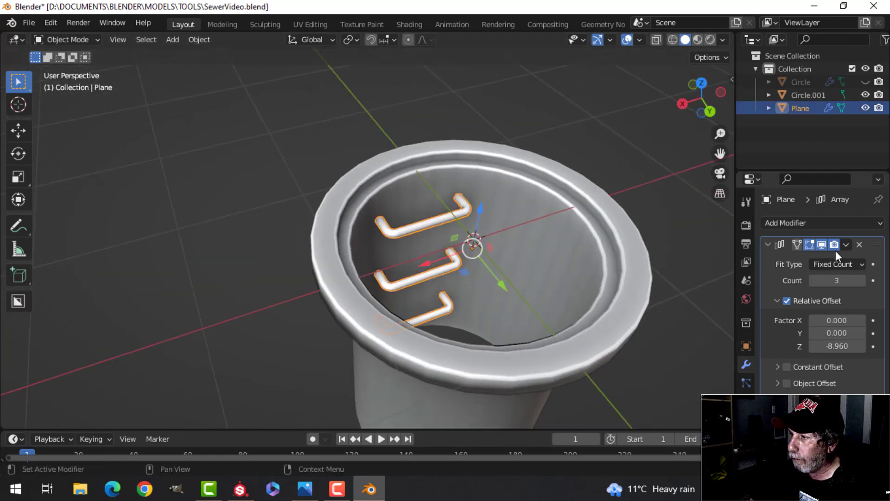
pyautogui.click(847, 244)
pyautogui.click(809, 257)
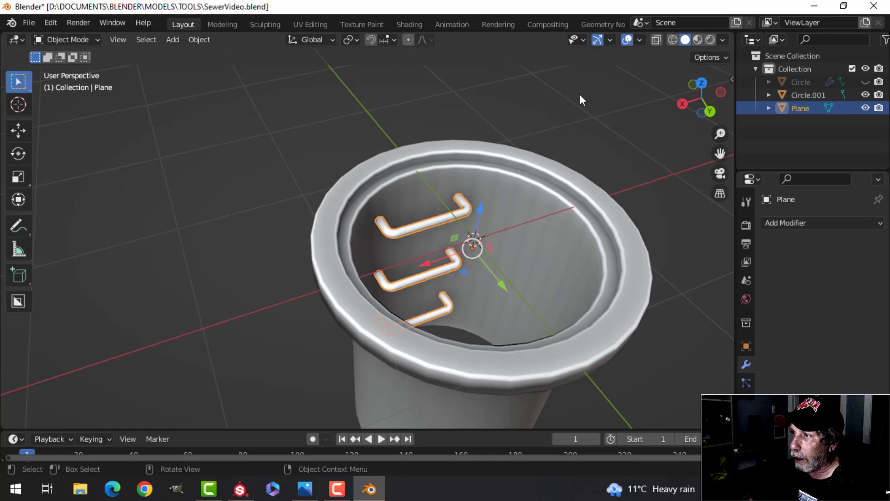
# Check the face orientation of the frame and rungs with the overlay and switch it off again.
pyautogui.click(641, 40)
pyautogui.click(594, 279)
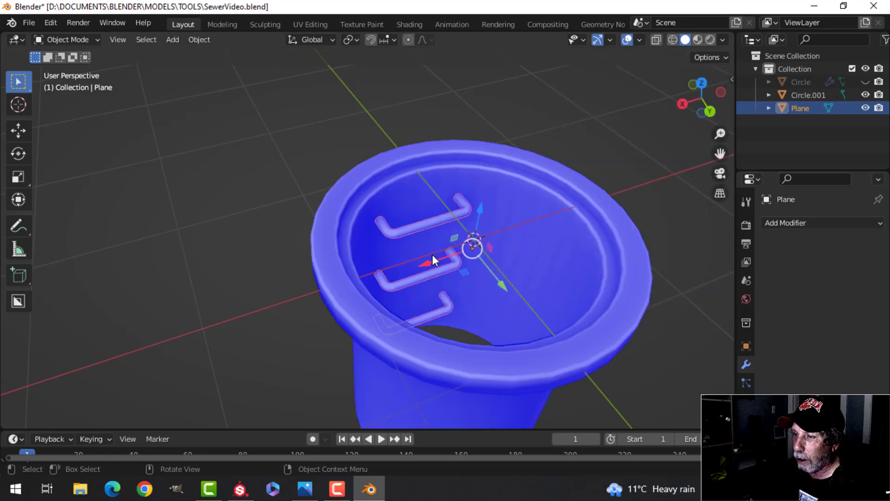
pyautogui.click(640, 40)
pyautogui.click(591, 277)
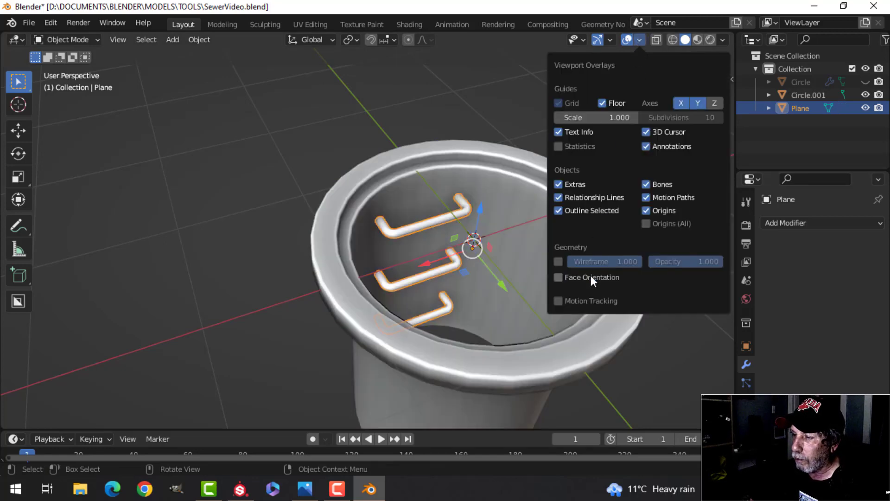
# Add a new material to the rungs.
pyautogui.moveTo(433, 249); pyautogui.dragTo(449, 232, button='middle')
pyautogui.keyDown('shift'); pyautogui.moveTo(670, 271); pyautogui.dragTo(600, 270, button='middle'); pyautogui.keyUp('shift')
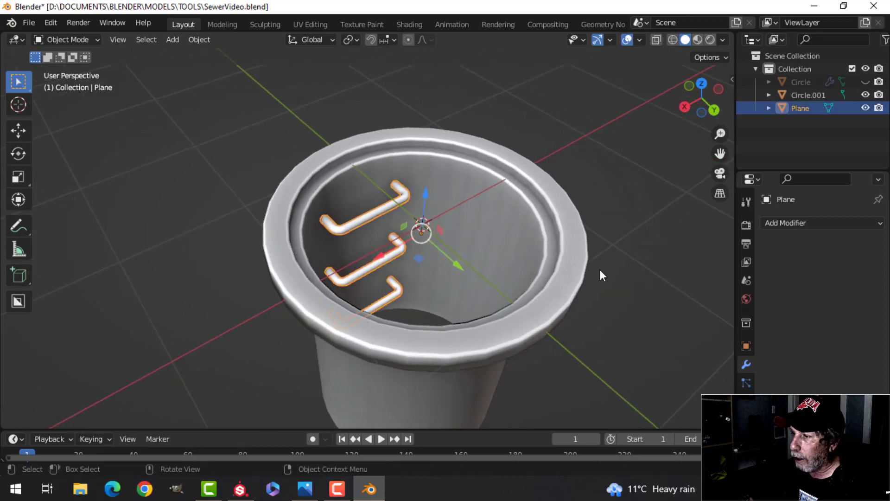
pyautogui.click(746, 458)
pyautogui.click(808, 279)
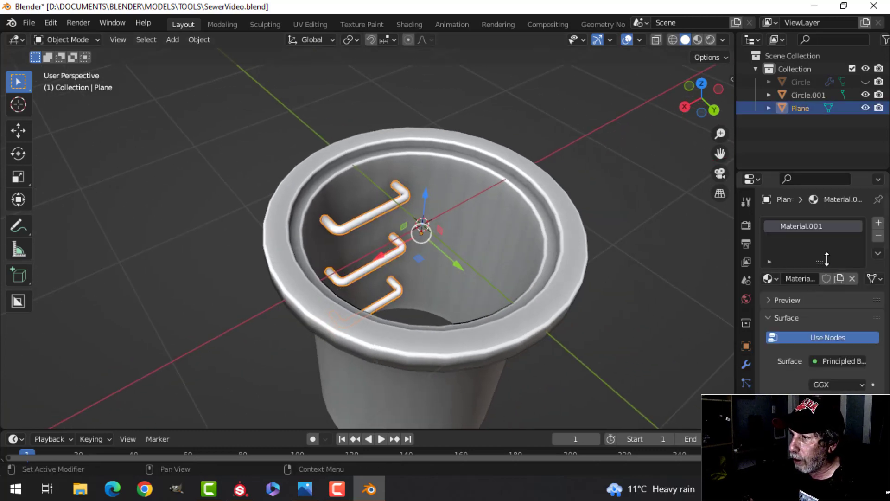
# Rename the rungs' new material SewerMain.
pyautogui.doubleClick(808, 227)
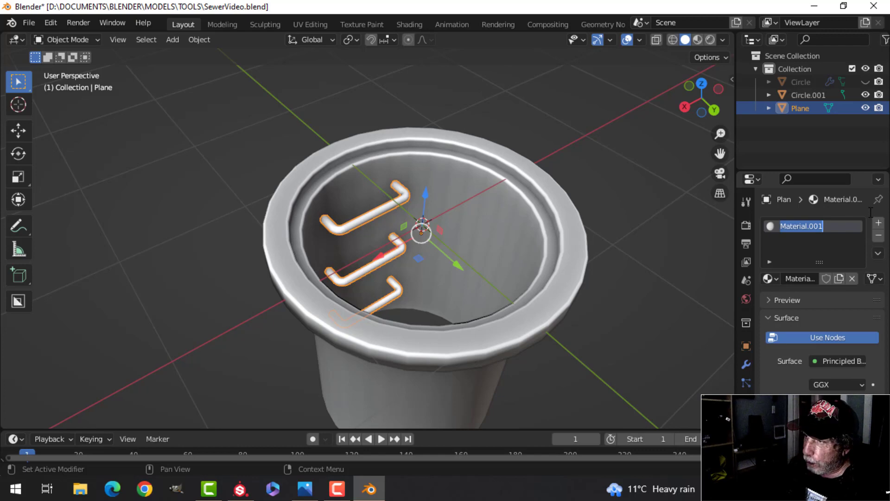
pyautogui.write('Base')
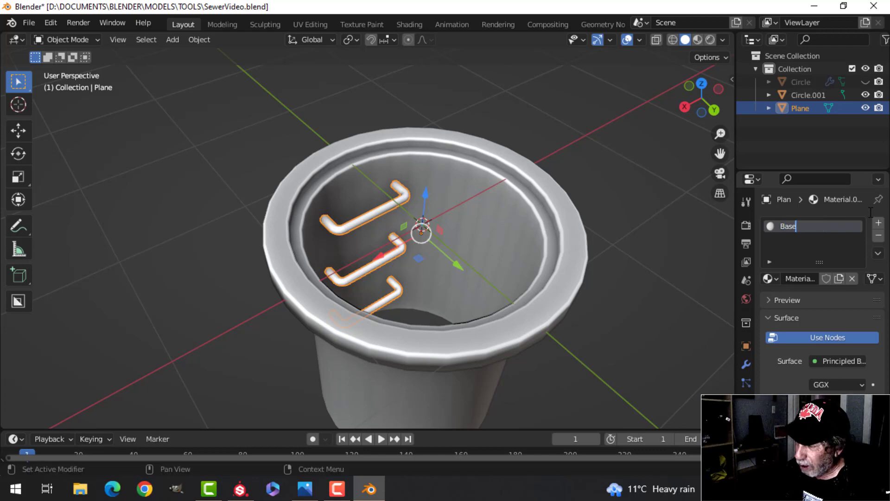
pyautogui.press('BackSpace')
pyautogui.write('Main')
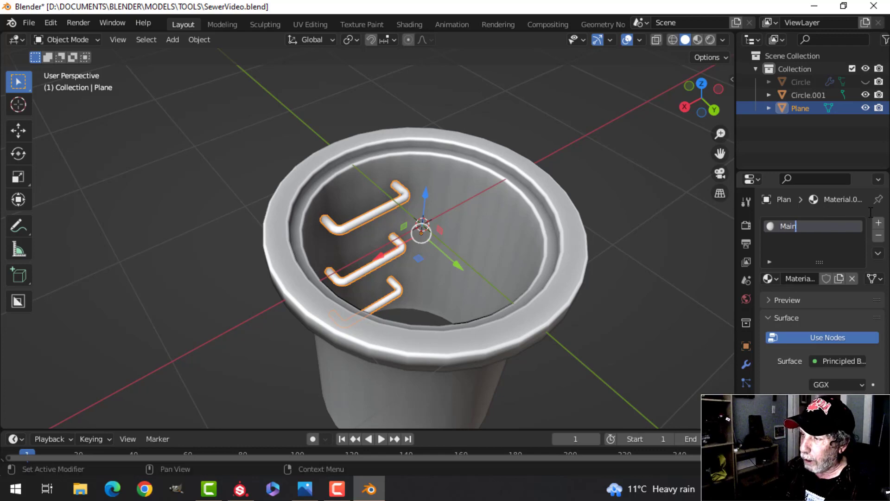
pyautogui.press('BackSpace')
pyautogui.write('Sw')
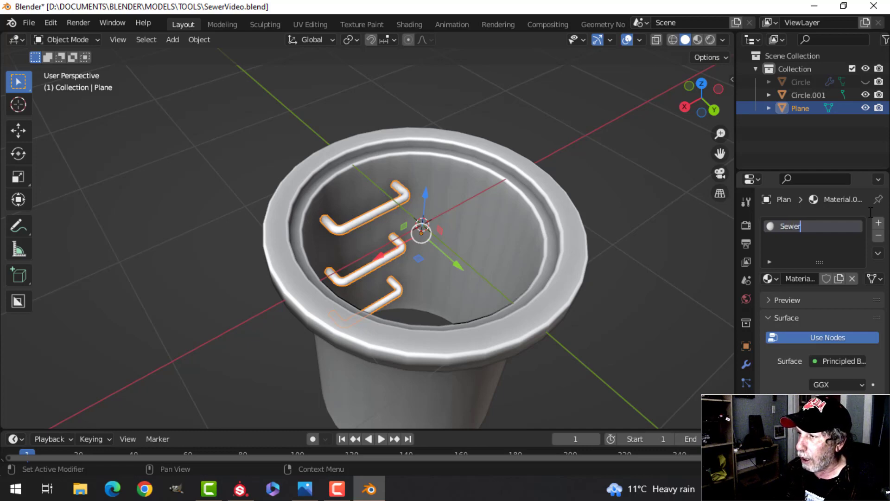
pyautogui.press('Return')
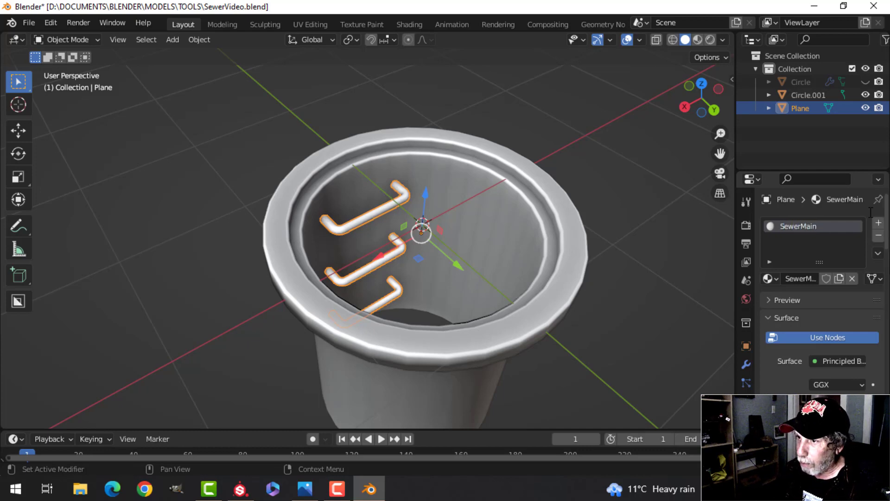
# Assign the existing SewerMain material to the frame with the shaft.
pyautogui.click(509, 232)
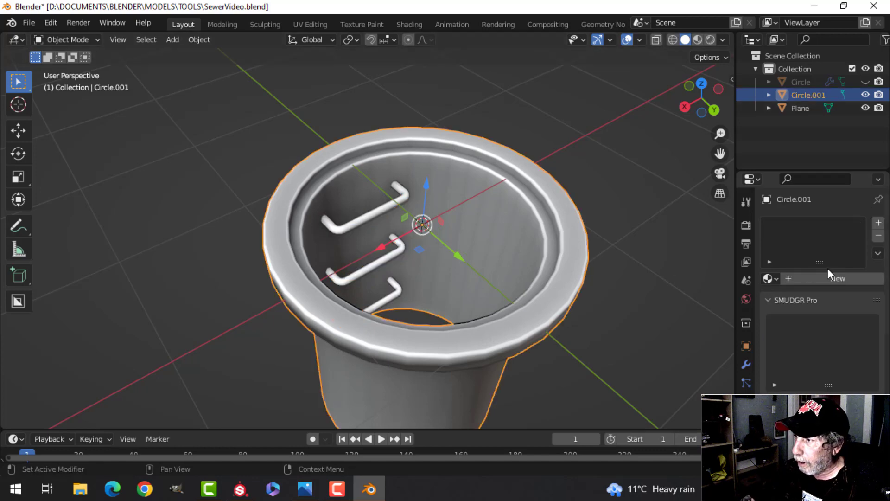
pyautogui.click(769, 279)
pyautogui.click(658, 311)
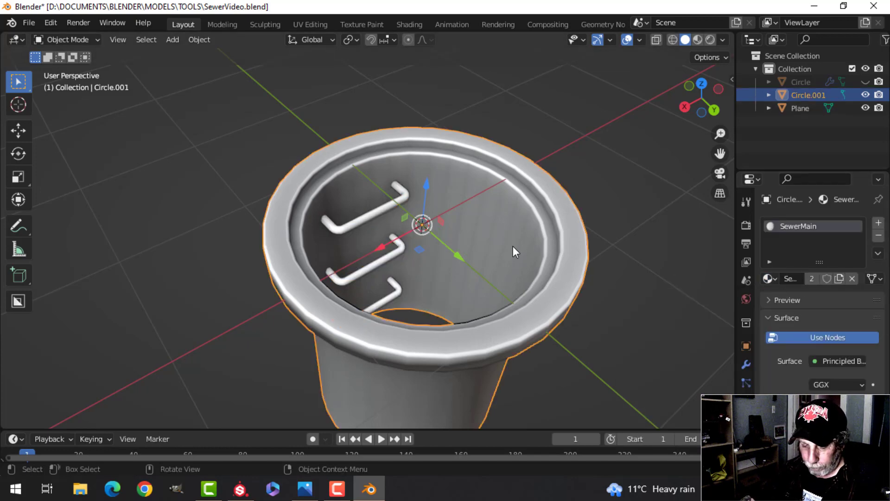
# Unhide the cover disc and open its mesh for vertex editing in top view.
pyautogui.hotkey('alt', 'h')
pyautogui.click(490, 254)
pyautogui.moveTo(490, 253)
pyautogui.mouseDown(button='middle')
pyautogui.moveTo(566, 242)
pyautogui.moveTo(491, 257)
pyautogui.mouseUp(button='middle')
pyautogui.press('Tab')
pyautogui.scroll(5, 530, 258)
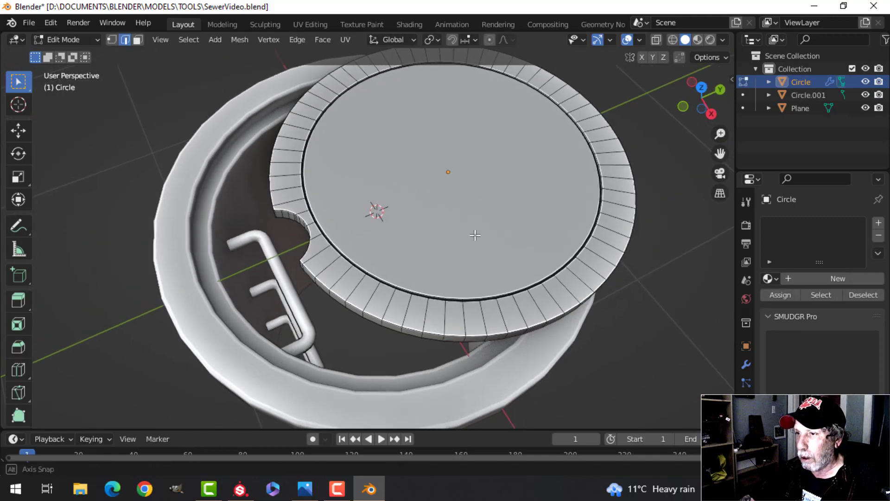
pyautogui.press('KP_7')
pyautogui.scroll(3, 404, 245)
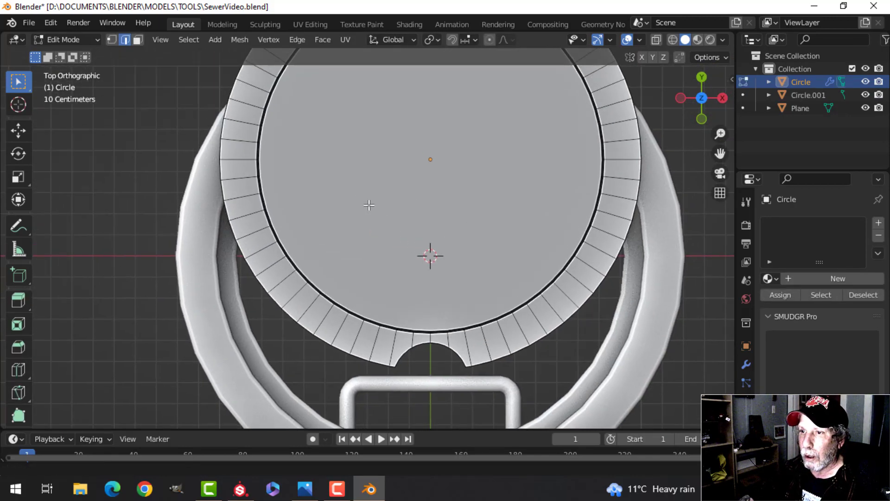
pyautogui.keyDown('shift'); pyautogui.moveTo(370, 205); pyautogui.dragTo(396, 231, button='middle'); pyautogui.keyUp('shift')
pyautogui.press('1')
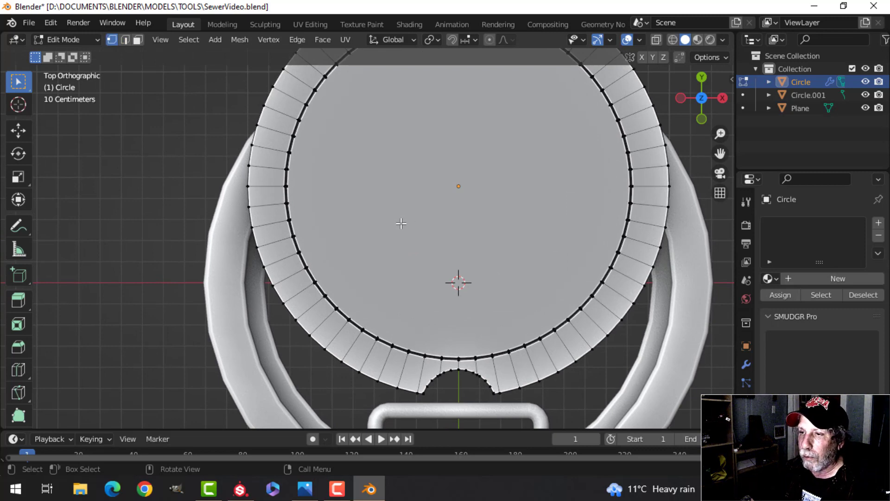
# Connect the leftmost and rightmost vertices of the disc's inner circle with a straight edge through the centre.
pyautogui.click(290, 186)
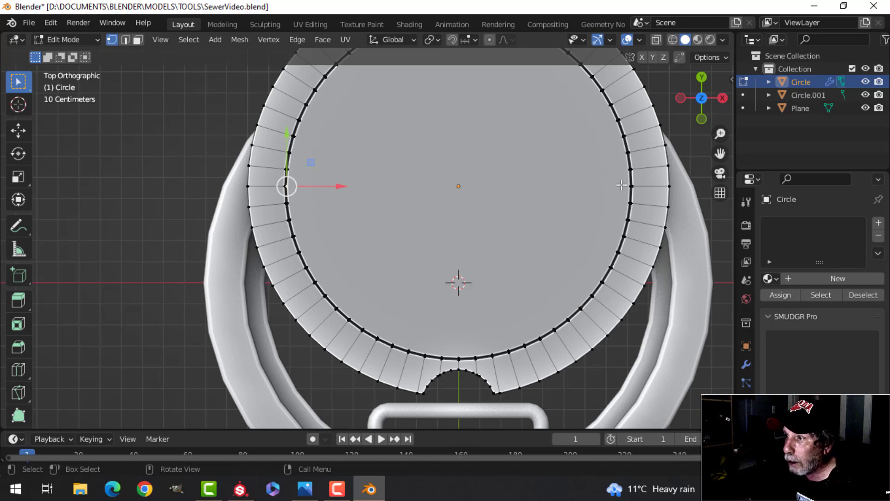
pyautogui.scroll(3, 621, 185)
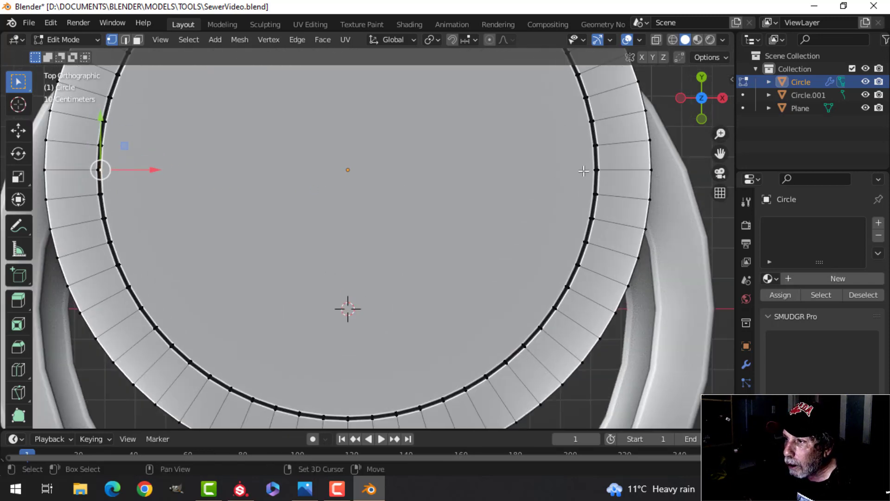
pyautogui.keyDown('shift'); pyautogui.click(584, 171); pyautogui.keyUp('shift')
pyautogui.scroll(-1, 527, 196)
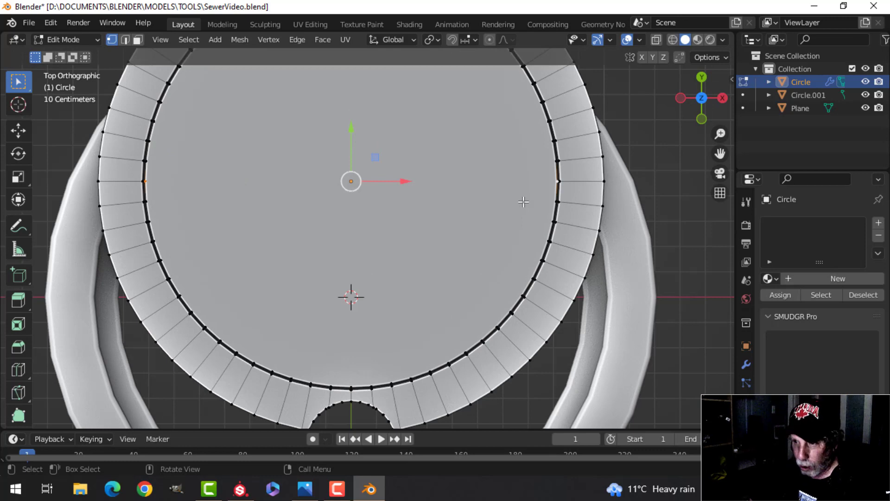
pyautogui.press('j')
pyautogui.scroll(-2, 524, 200)
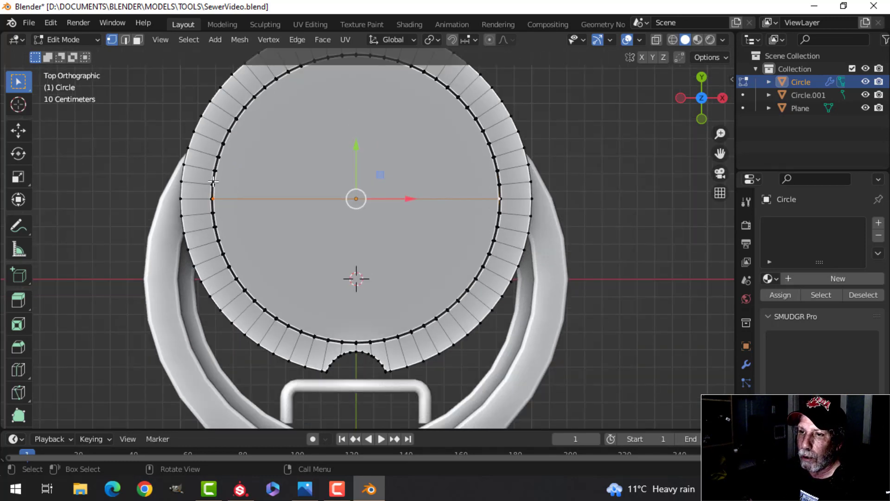
# Connect opposite inner-circle vertices with horizontal edges two vertices above and two vertices below the centre edge.
pyautogui.click(225, 171)
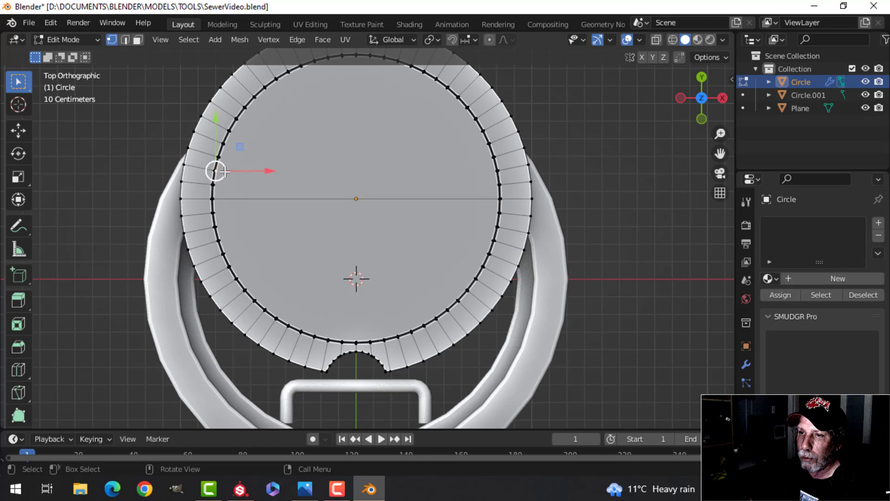
pyautogui.keyDown('shift'); pyautogui.click(491, 171); pyautogui.keyUp('shift')
pyautogui.scroll(3, 531, 188)
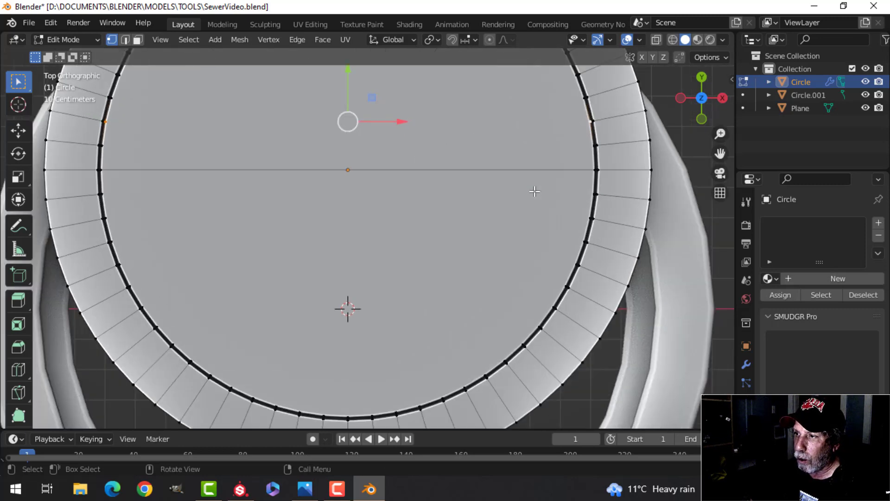
pyautogui.scroll(-1, 517, 189)
pyautogui.press('j')
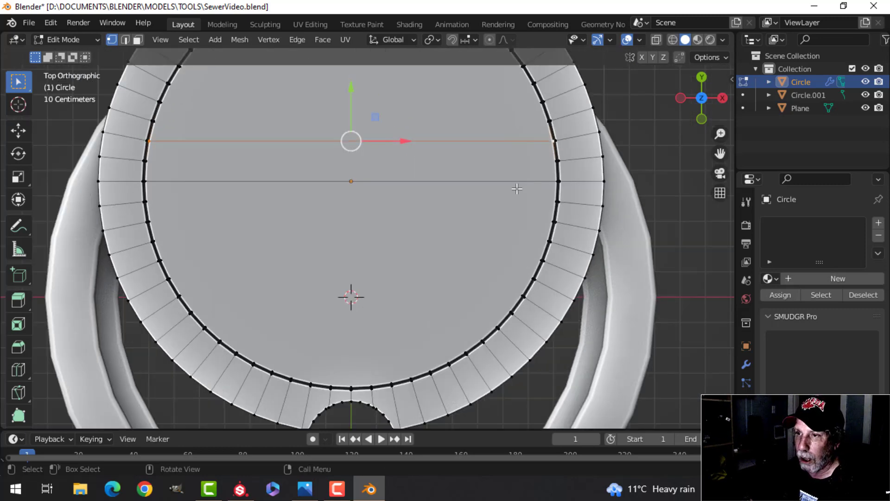
pyautogui.click(149, 221)
pyautogui.keyDown('shift'); pyautogui.click(553, 220); pyautogui.keyUp('shift')
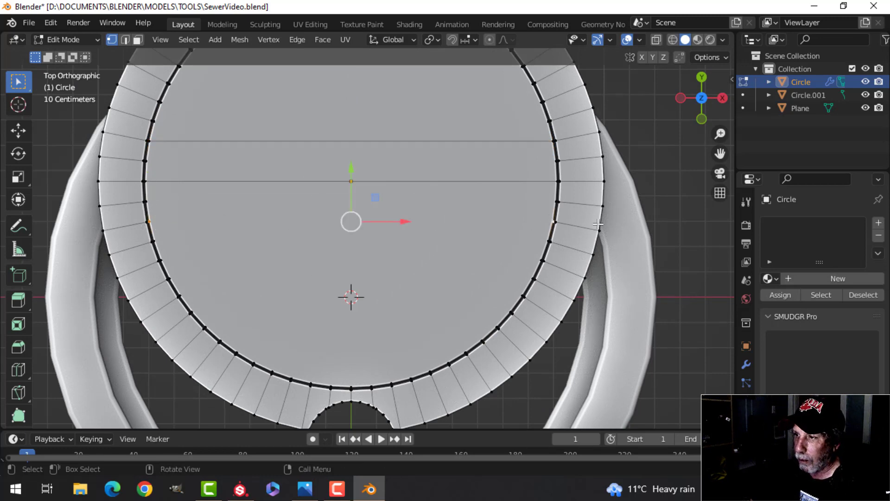
pyautogui.press('j')
pyautogui.hotkey('alt', 'a')
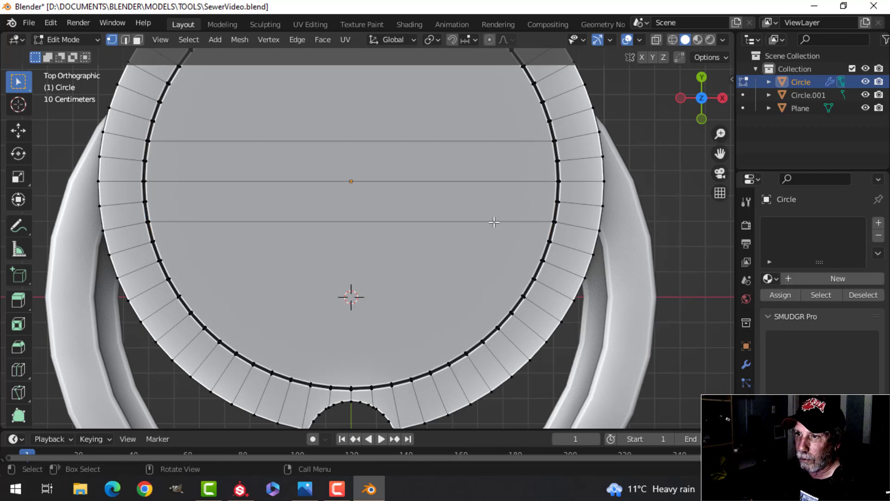
# Dissolve the centre edge across the disc, keeping the horizontal edges above and below it.
pyautogui.press('2')
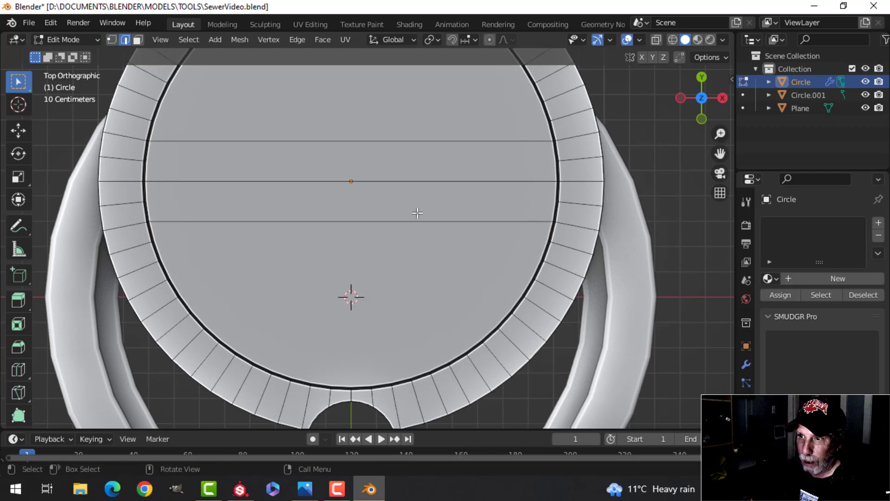
pyautogui.click(377, 182)
pyautogui.press('x')
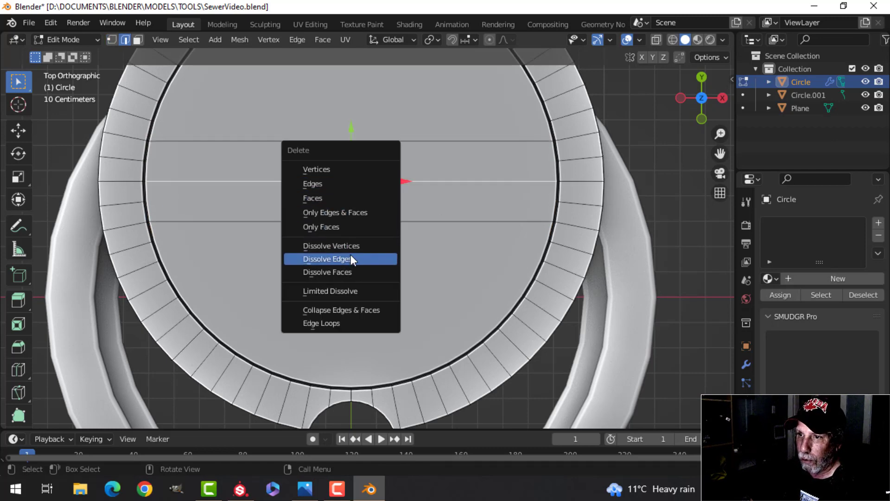
pyautogui.click(351, 254)
pyautogui.scroll(-4, 383, 200)
# Select the disc's three inner faces and inset them individually with a thickness of about 0.032 m.
pyautogui.press('3')
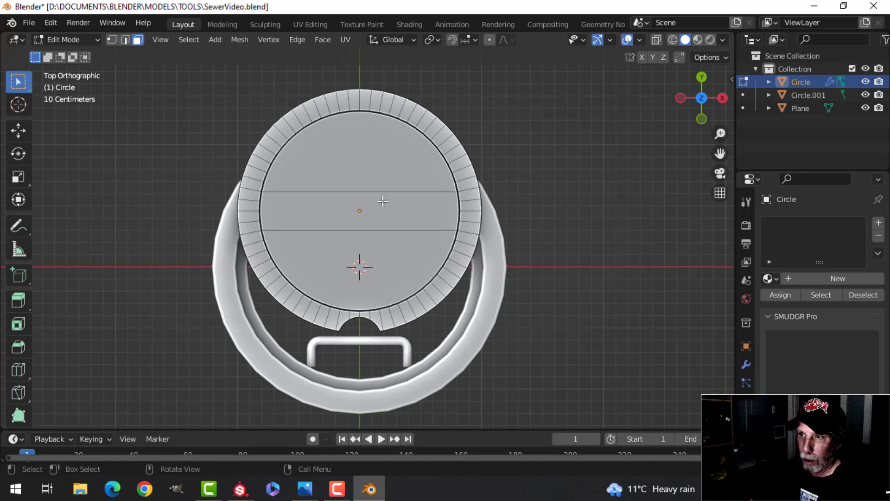
pyautogui.click(370, 164)
pyautogui.keyDown('shift'); pyautogui.click(364, 218); pyautogui.keyUp('shift')
pyautogui.keyDown('shift'); pyautogui.click(364, 255); pyautogui.keyUp('shift')
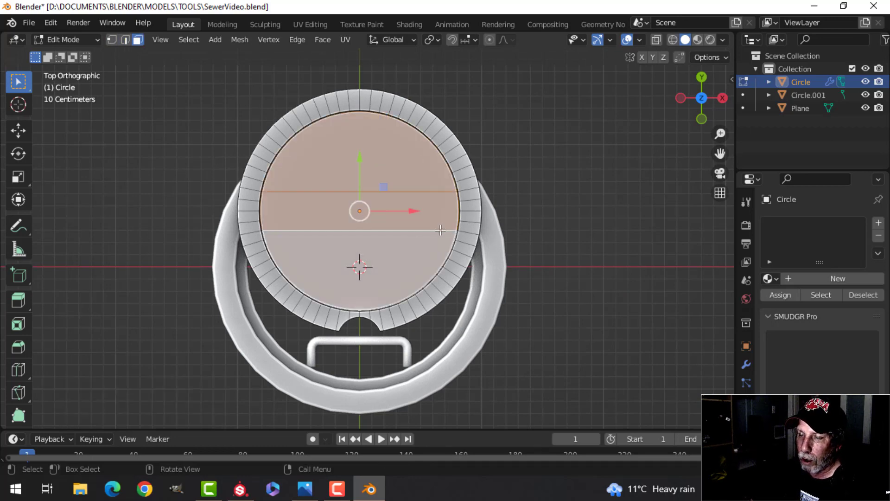
pyautogui.scroll(1, 440, 227)
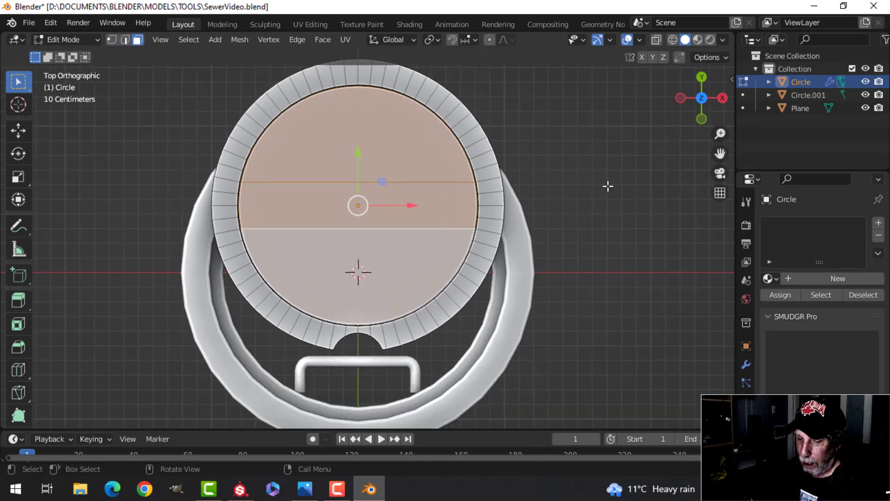
pyautogui.press('i')
pyautogui.press('i')
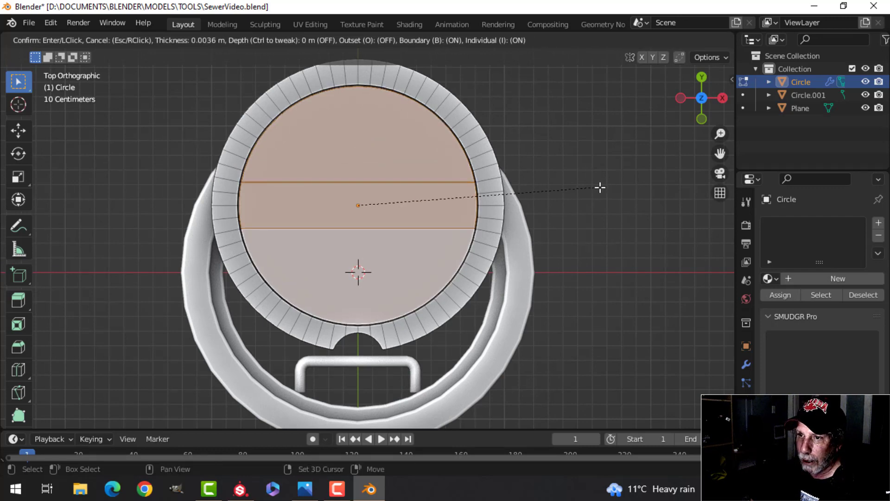
pyautogui.click(561, 190)
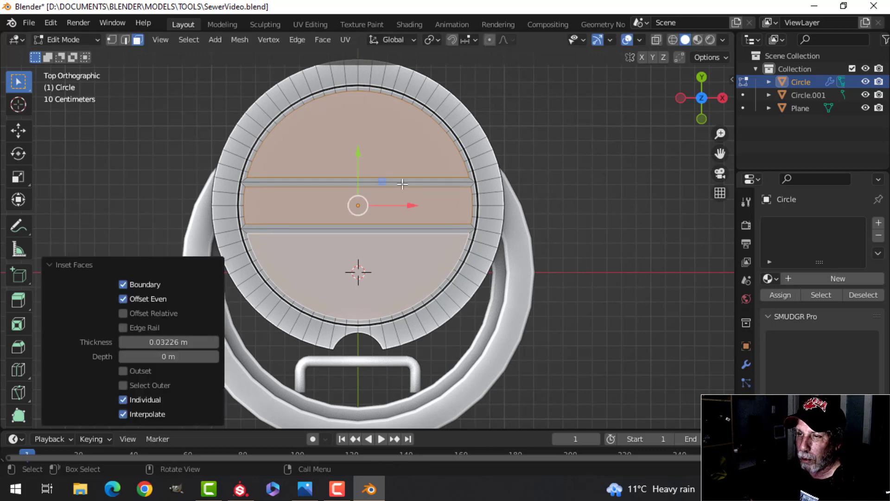
# Select all the disc's faces and assign the existing SewerMain material to the cover object.
pyautogui.hotkey('alt', 'a')
pyautogui.press('a')
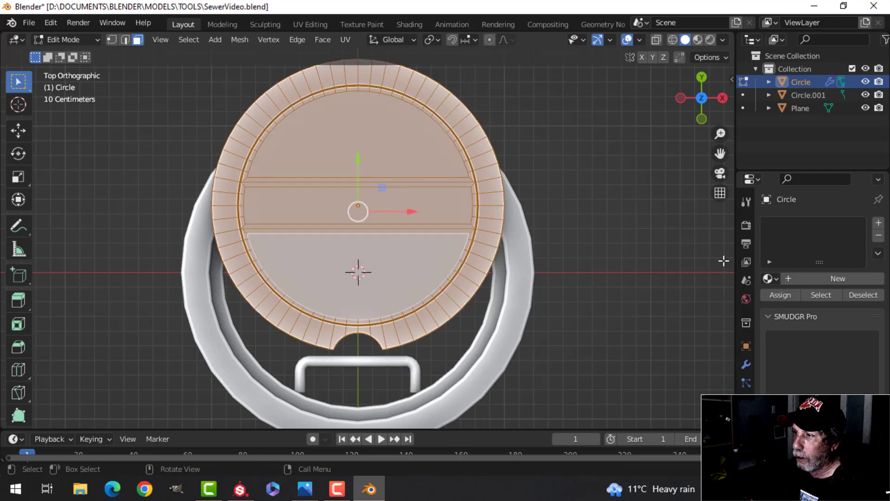
pyautogui.press('Tab')
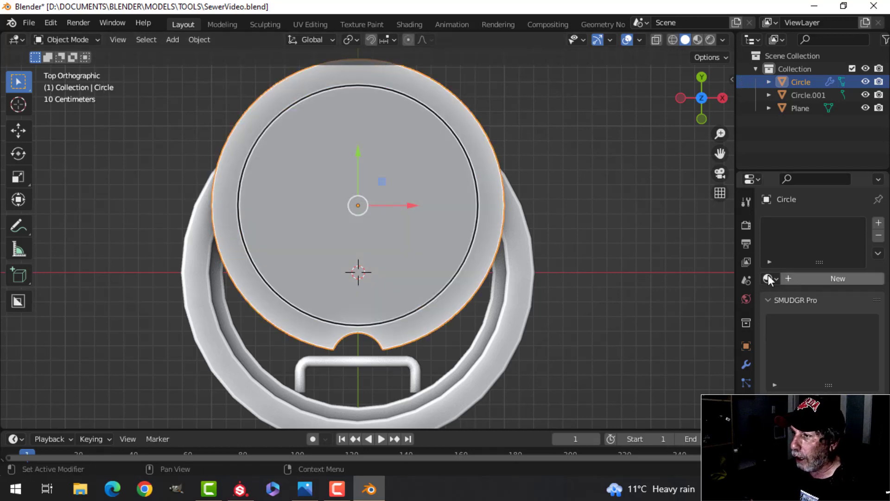
pyautogui.click(770, 278)
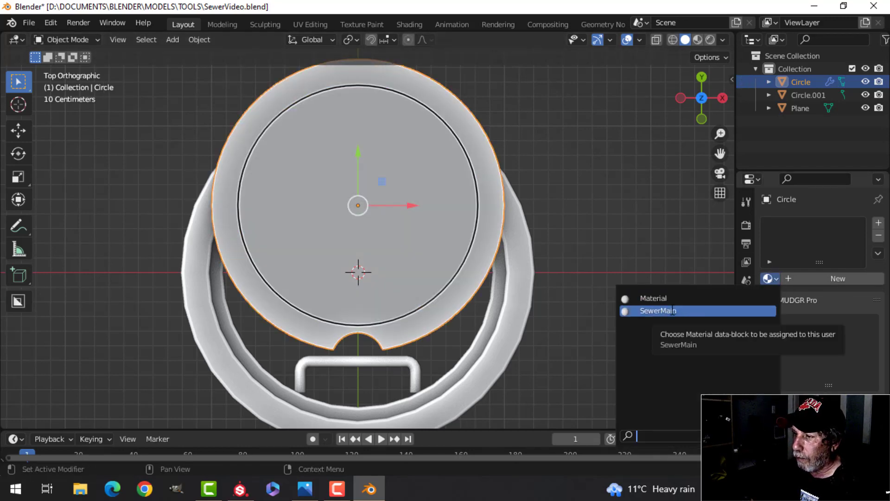
pyautogui.click(654, 310)
# Add a second material to the cover disc and name it SewerInset.
pyautogui.press('Tab')
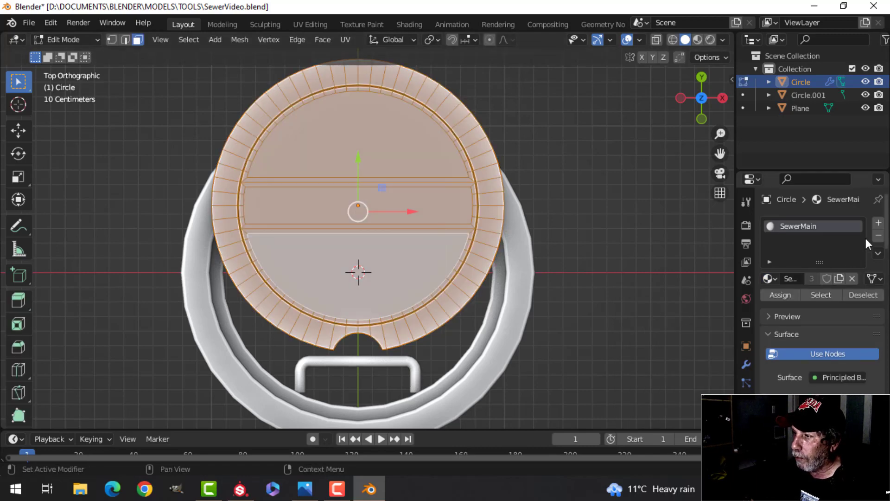
pyautogui.click(878, 223)
pyautogui.click(822, 304)
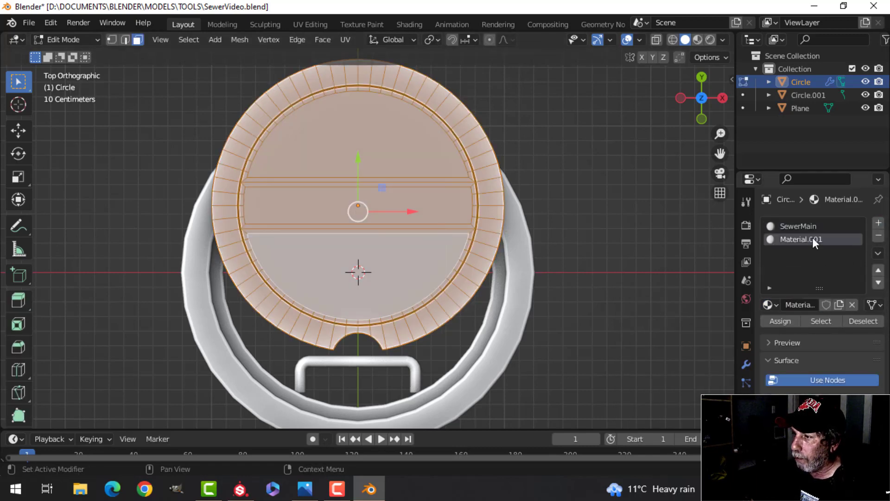
pyautogui.doubleClick(813, 238)
pyautogui.write('SewerInset')
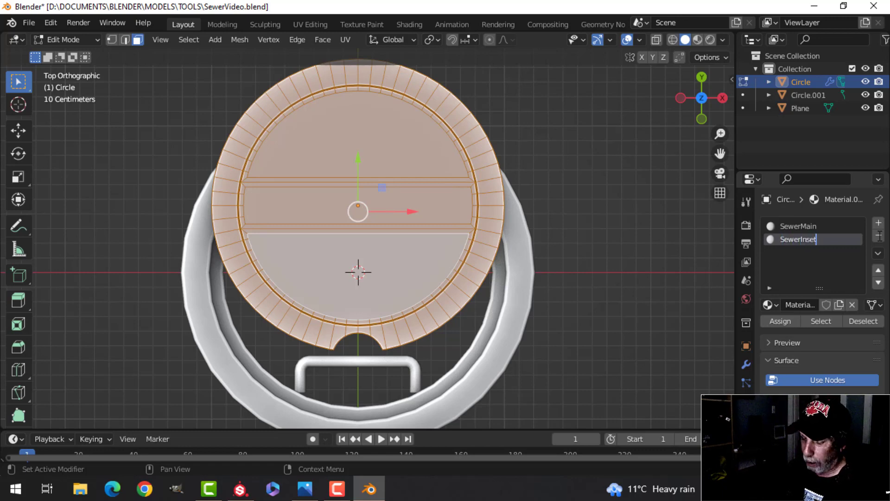
pyautogui.press('Return')
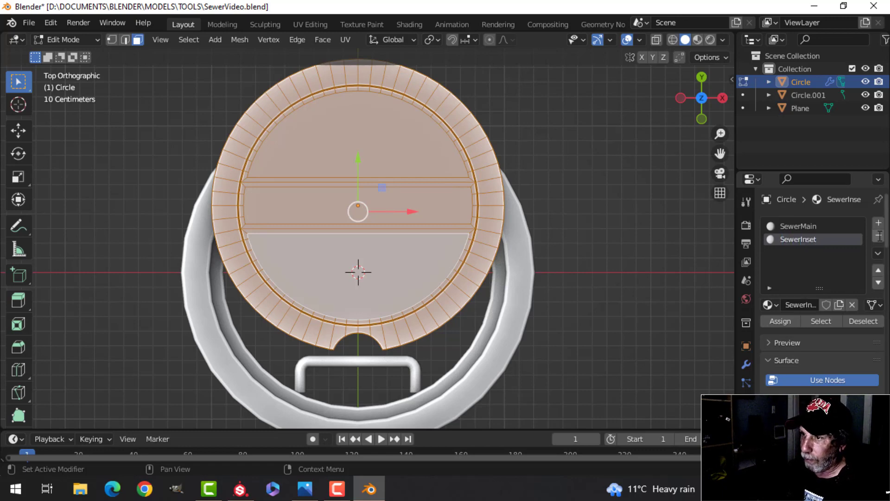
# Assign SewerInset to the disc's upper and lower inset faces, check both materials' face selections, and return to Object Mode.
pyautogui.click(373, 147)
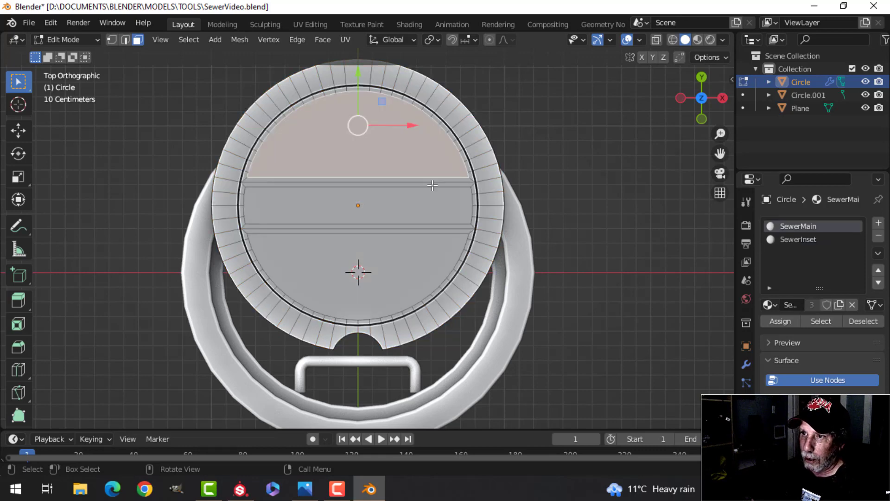
pyautogui.click(813, 239)
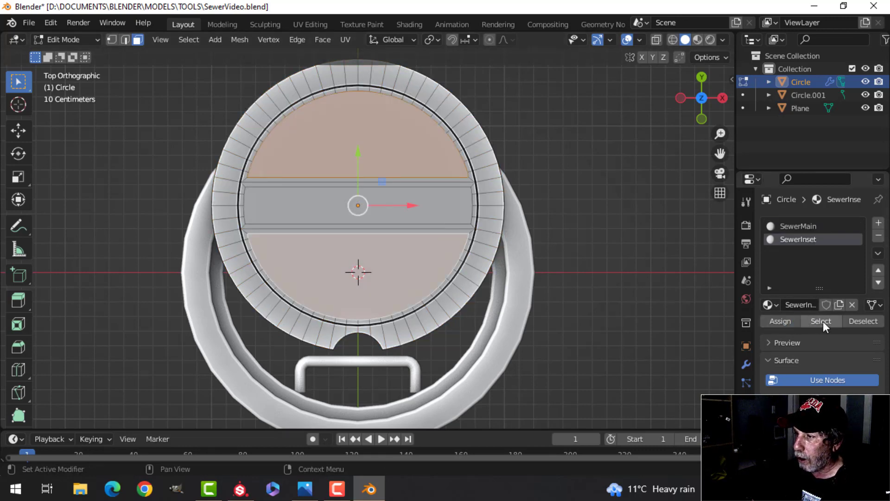
pyautogui.click(863, 321)
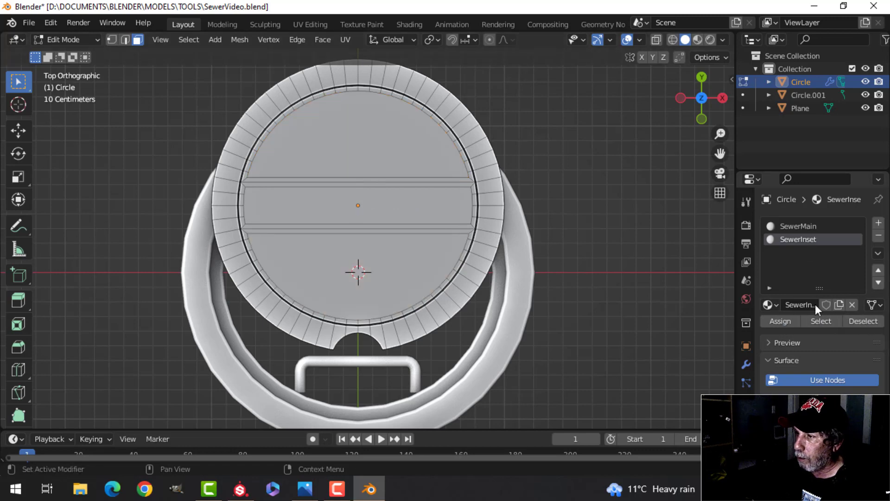
pyautogui.click(816, 322)
pyautogui.click(859, 320)
pyautogui.click(794, 226)
pyautogui.click(824, 321)
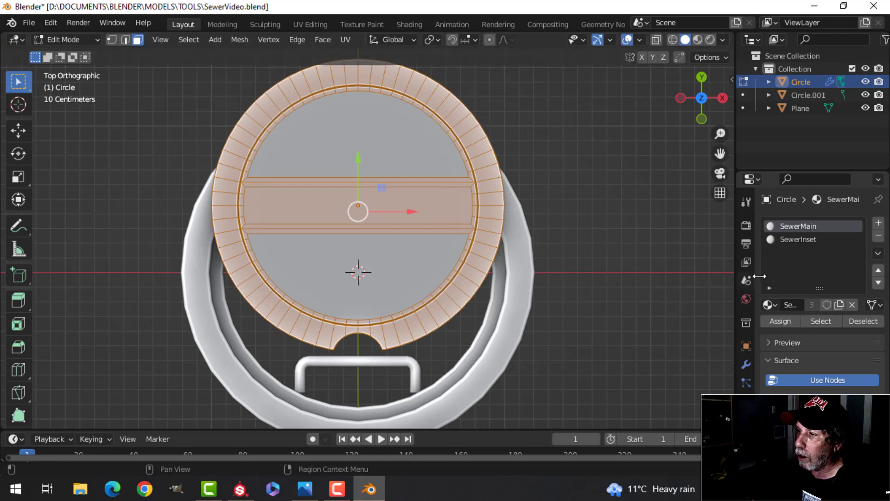
pyautogui.click(858, 321)
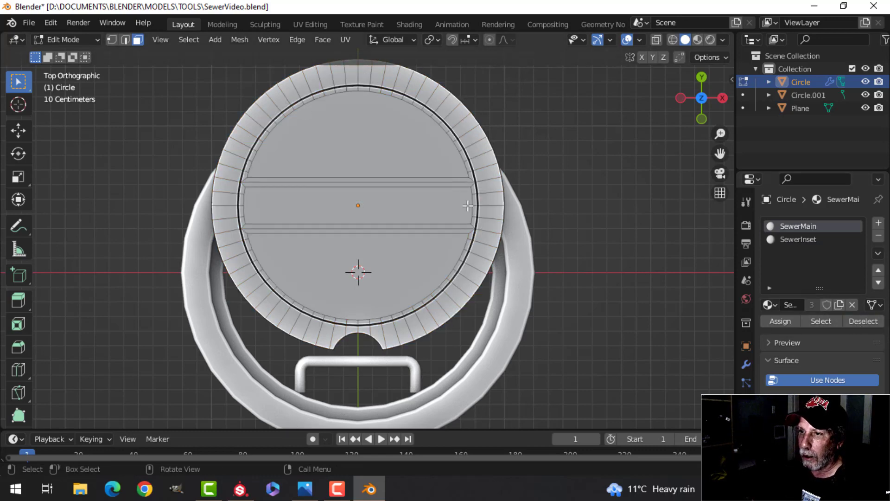
pyautogui.press('Tab')
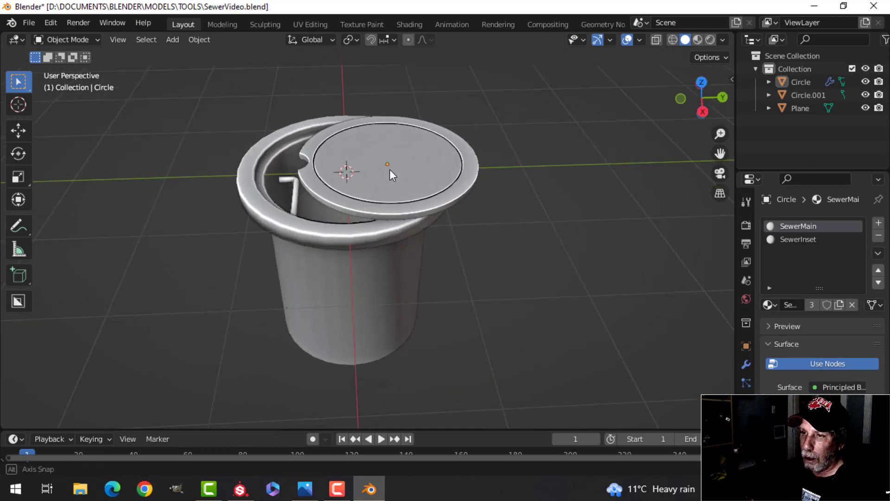
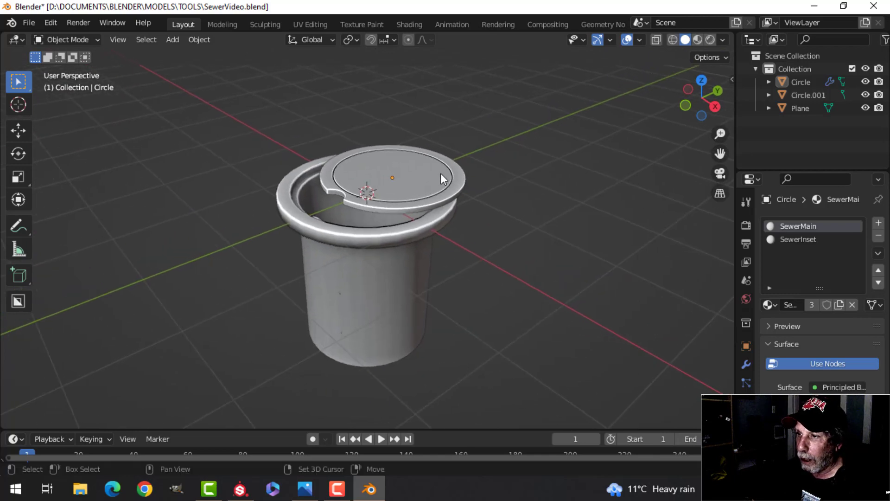
# Switch to the UV Editing workspace and apply the cover disc's Bevel modifier.
pyautogui.click(310, 25)
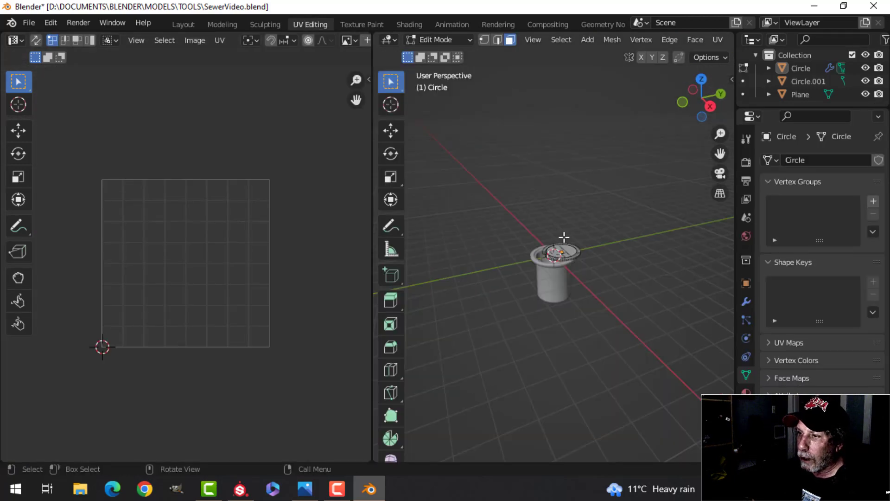
pyautogui.scroll(6, 564, 237)
pyautogui.press('KP_7')
pyautogui.press('Tab')
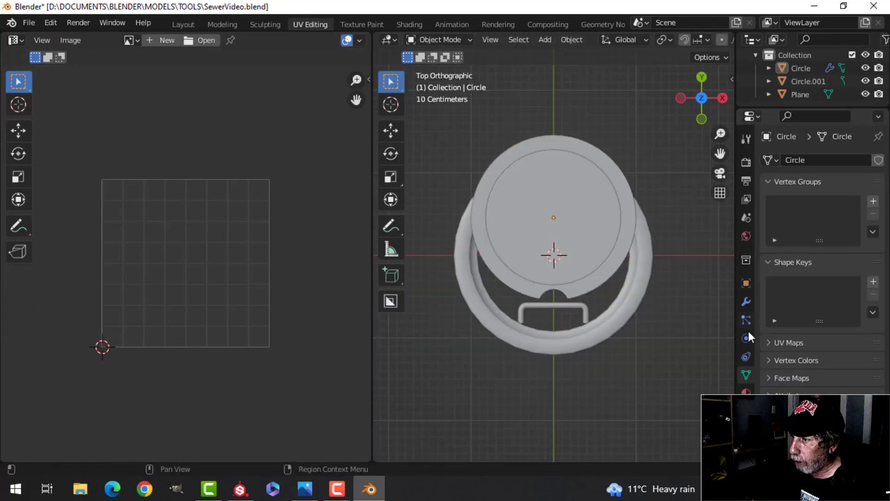
pyautogui.click(747, 302)
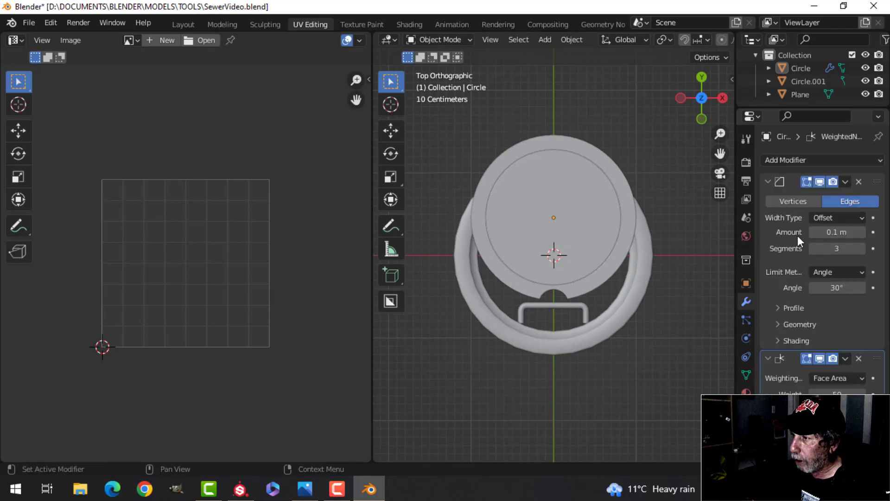
pyautogui.click(847, 181)
pyautogui.click(815, 190)
# Isolate the cover disc and Smart UV Project all its faces with an island margin of 0.003.
pyautogui.press('KP_Divide')
pyautogui.press('Tab')
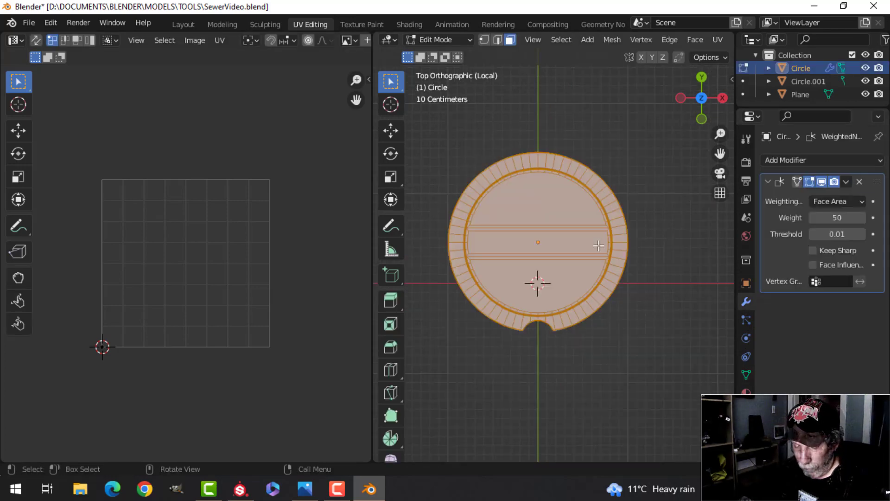
pyautogui.press('u')
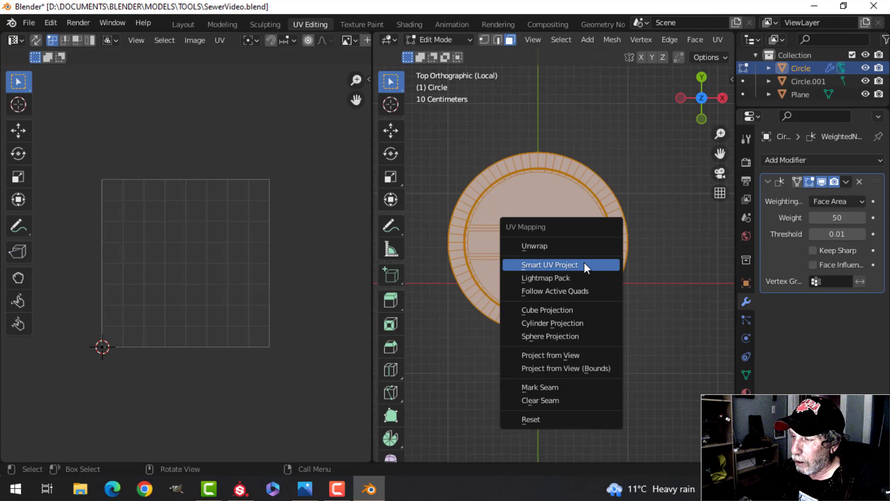
pyautogui.click(585, 263)
pyautogui.click(648, 301)
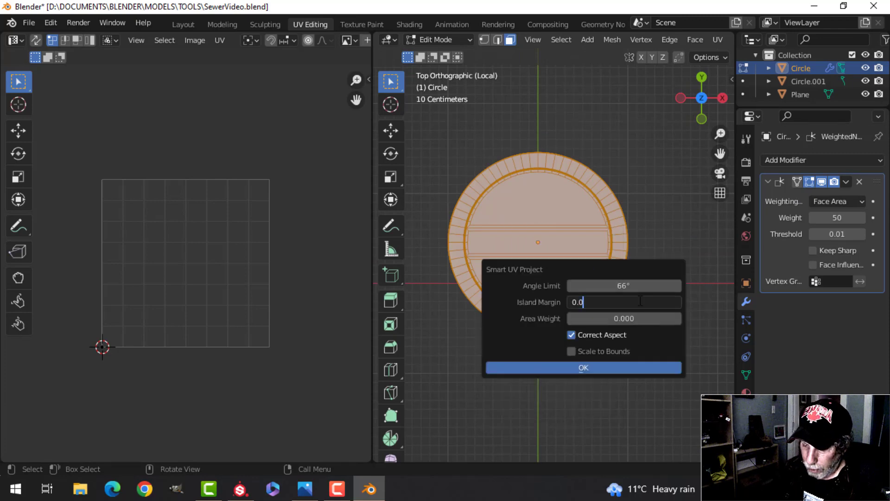
pyautogui.write('0.003')
pyautogui.press('Return')
pyautogui.click(617, 367)
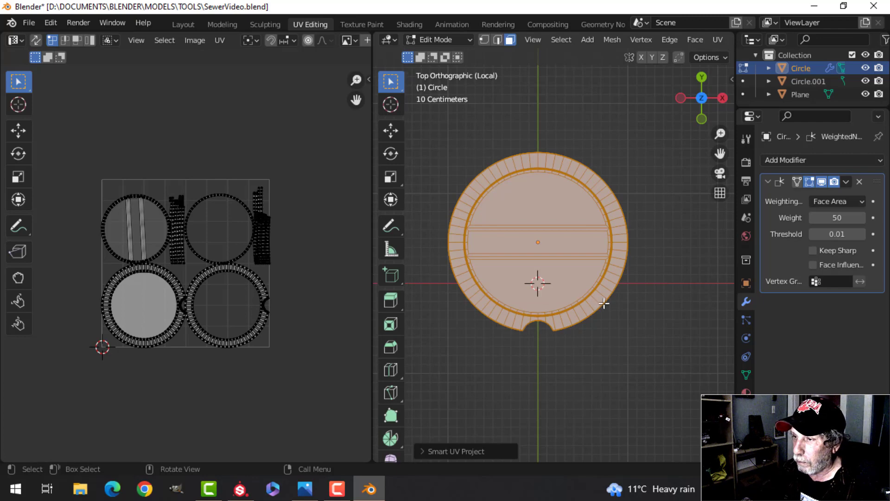
# Move all the cover's UV islands clear above the unit tile and set the UDIM grid shape to 4 by 1.
pyautogui.press('a')
pyautogui.scroll(-3, 218, 302)
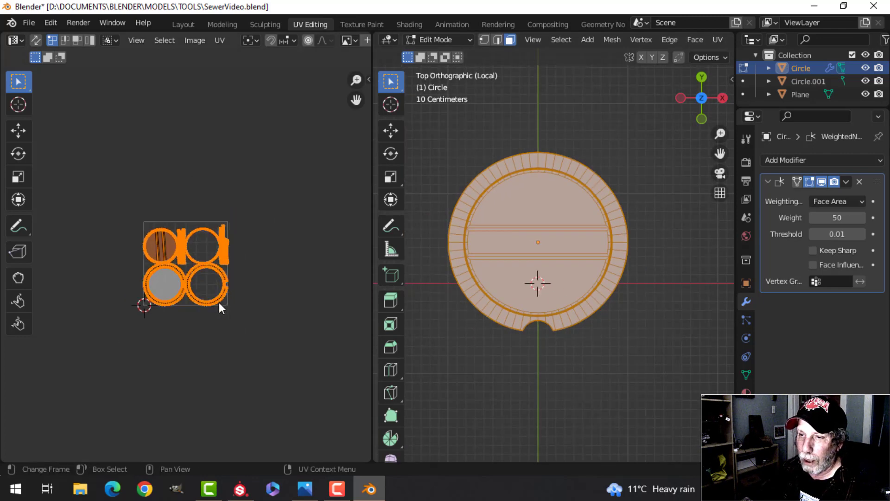
pyautogui.moveTo(219, 302); pyautogui.dragTo(223, 205)
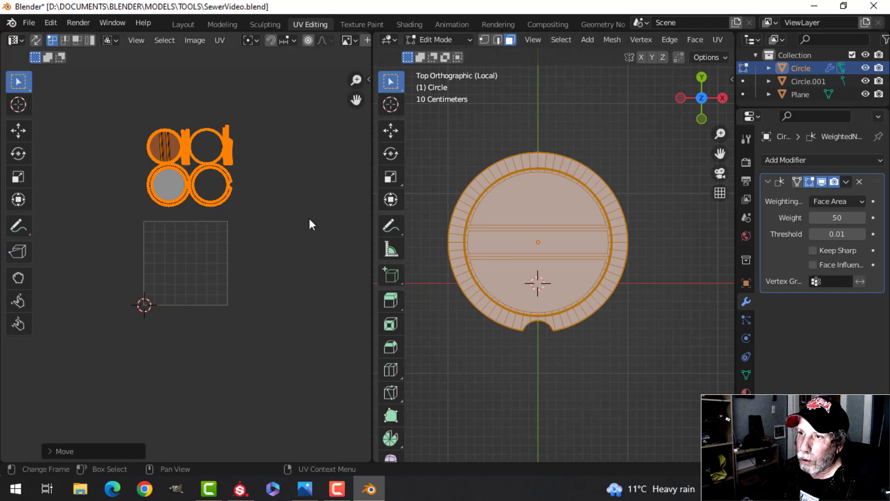
pyautogui.press('n')
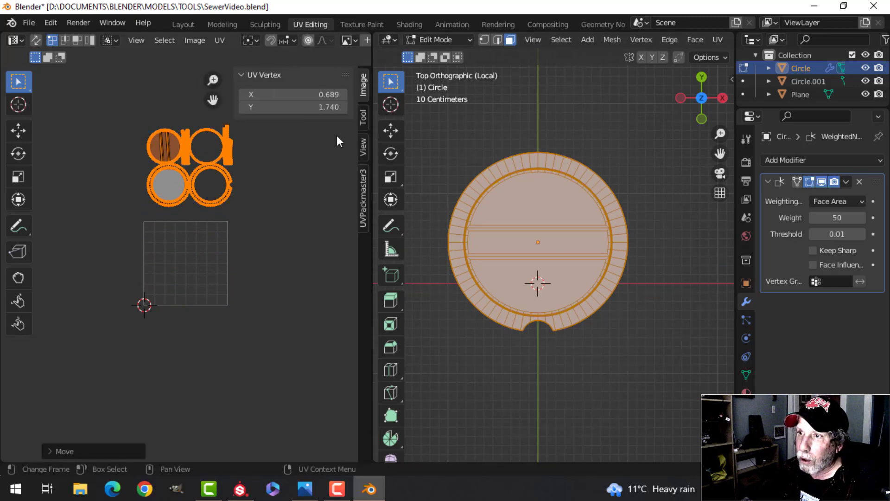
pyautogui.click(362, 153)
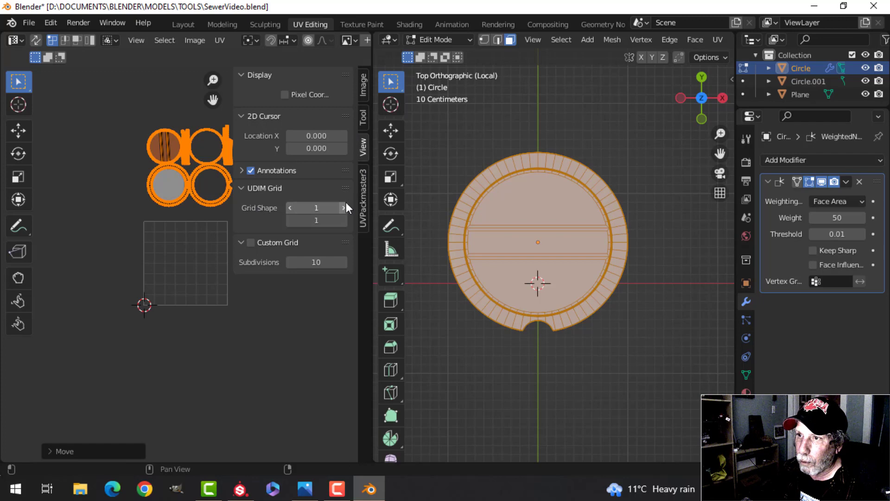
pyautogui.scroll(-6, 323, 40)
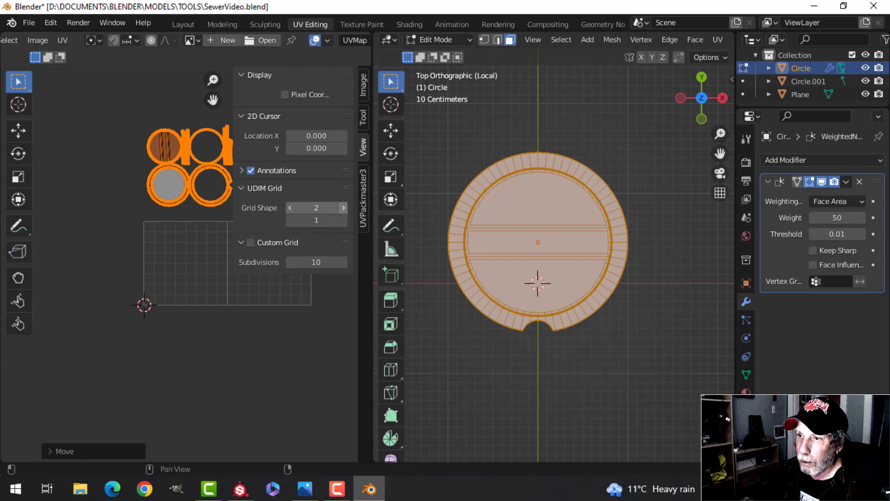
pyautogui.press('n')
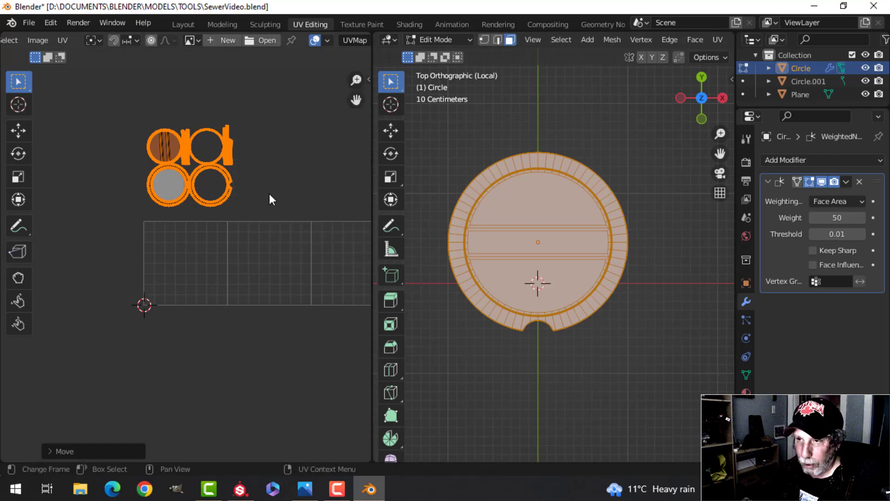
pyautogui.press('n')
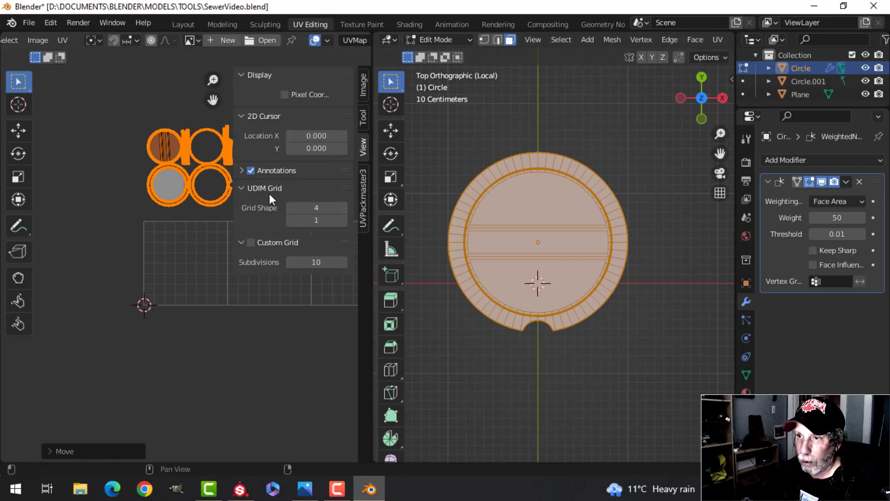
# Pack the cover's UV islands into the first tile with UVPackmaster, then return to Object Mode with all objects shown.
pyautogui.click(361, 199)
pyautogui.click(305, 225)
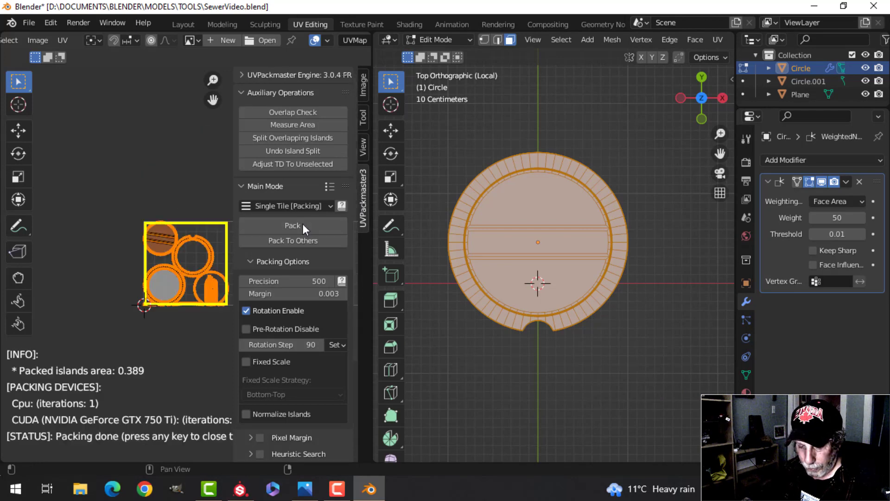
pyautogui.press('n')
pyautogui.press('Tab')
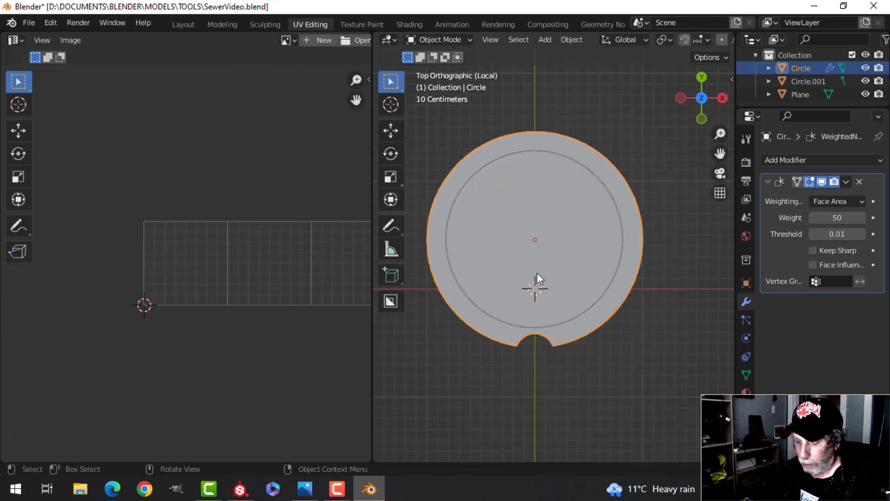
pyautogui.press('KP_Divide')
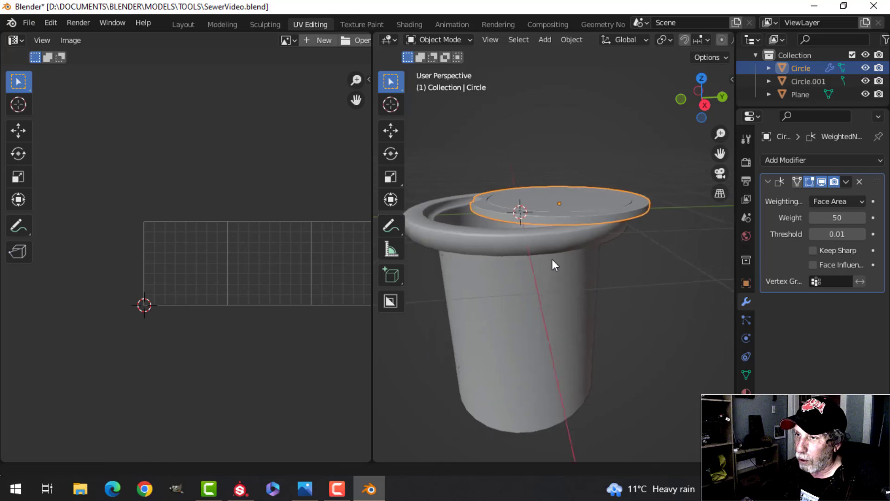
# Select the frame with its shaft and unwrap all its faces with Smart UV Project.
pyautogui.click(533, 246)
pyautogui.press('Tab')
pyautogui.moveTo(532, 246); pyautogui.dragTo(545, 269, button='middle')
pyautogui.scroll(5, 545, 269)
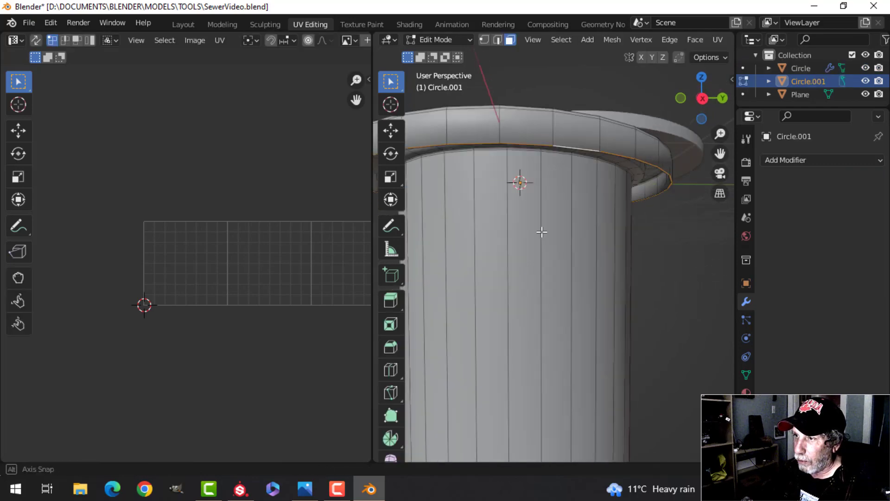
pyautogui.scroll(-5, 562, 235)
pyautogui.press('Tab')
pyautogui.moveTo(517, 252); pyautogui.dragTo(563, 286, button='middle')
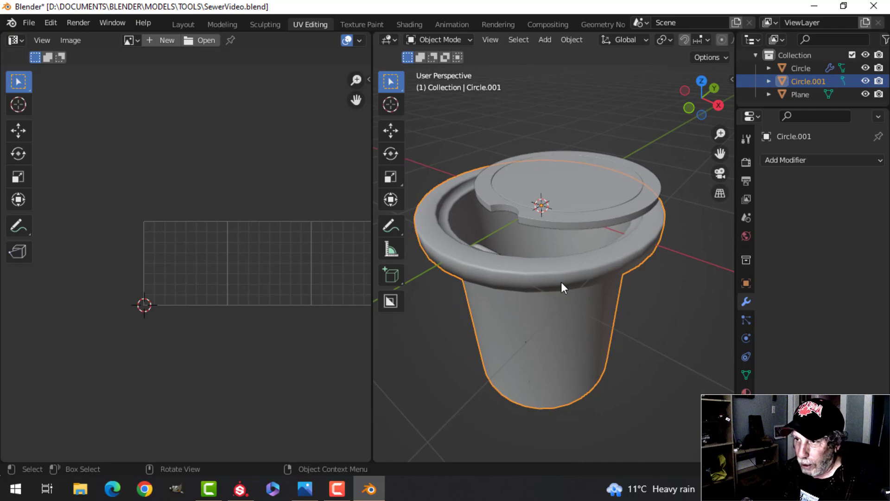
pyautogui.press('Tab')
pyautogui.press('a')
pyautogui.press('u')
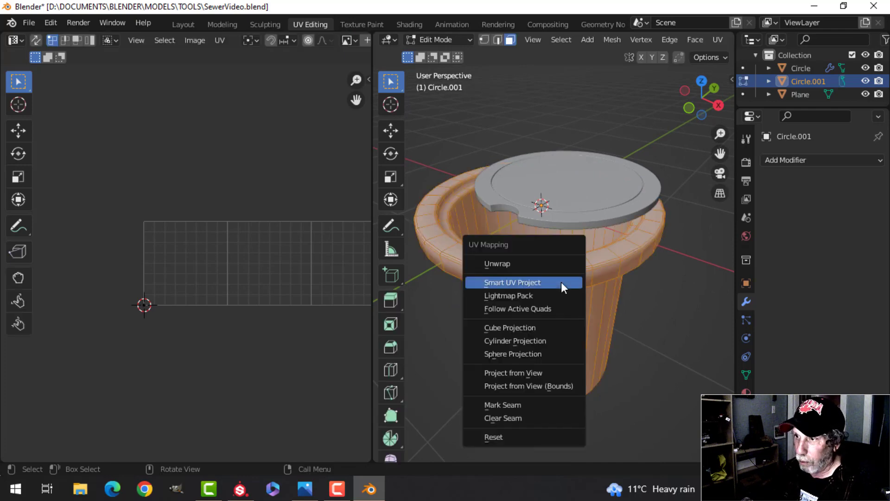
pyautogui.click(562, 282)
pyautogui.click(601, 387)
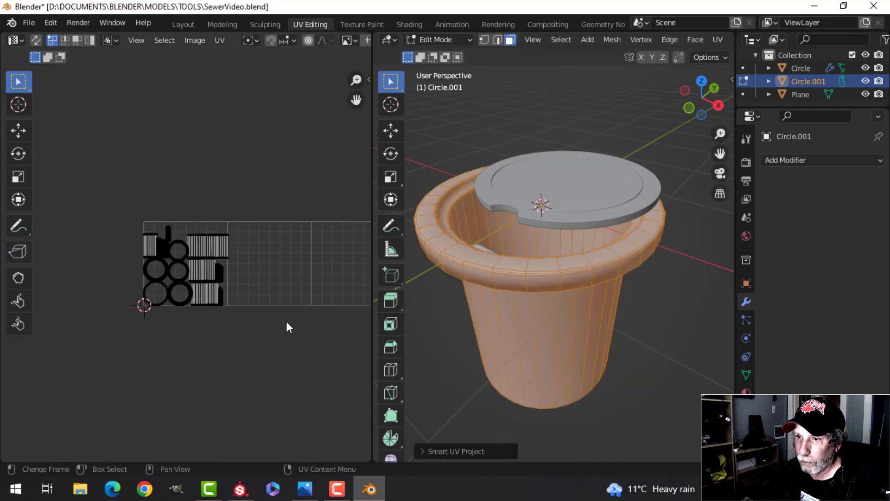
# Pack the frame's UV islands and move them 1 unit along X into the second UDIM tile.
pyautogui.press('a')
pyautogui.press('n')
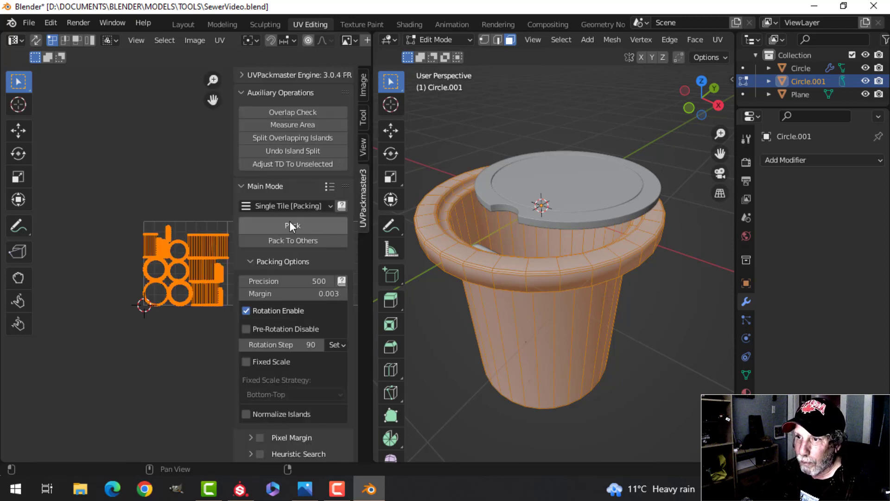
pyautogui.click(289, 225)
pyautogui.press('n')
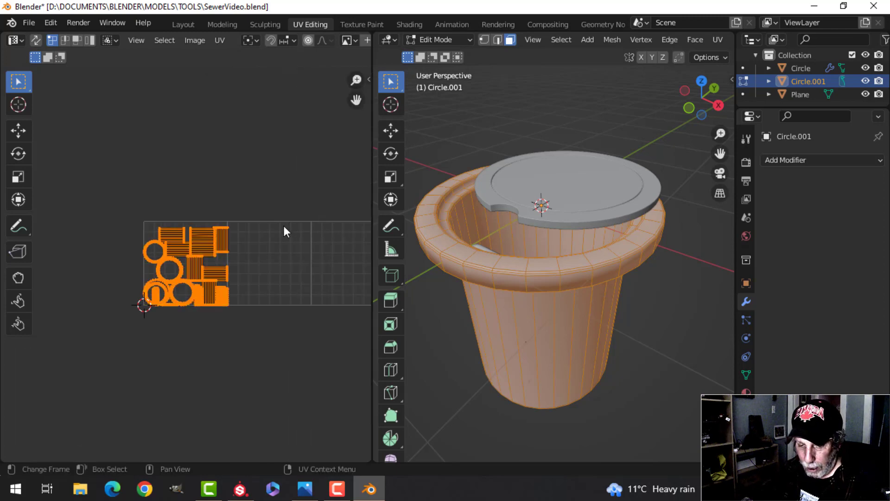
pyautogui.press('g')
pyautogui.press('x')
pyautogui.press('1')
pyautogui.press('Return')
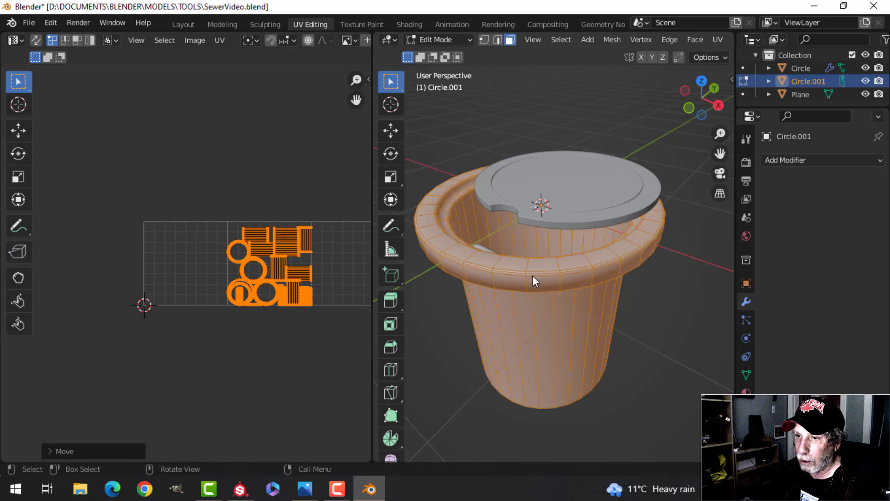
# Move all the ladder rungs' geometry about -0.035 m along Y toward the shaft wall.
pyautogui.press('Tab')
pyautogui.scroll(3, 532, 276)
pyautogui.click(580, 188)
pyautogui.click(491, 274)
pyautogui.moveTo(492, 274); pyautogui.dragTo(548, 257, button='middle')
pyautogui.click(520, 262)
pyautogui.press('Tab')
pyautogui.press('a')
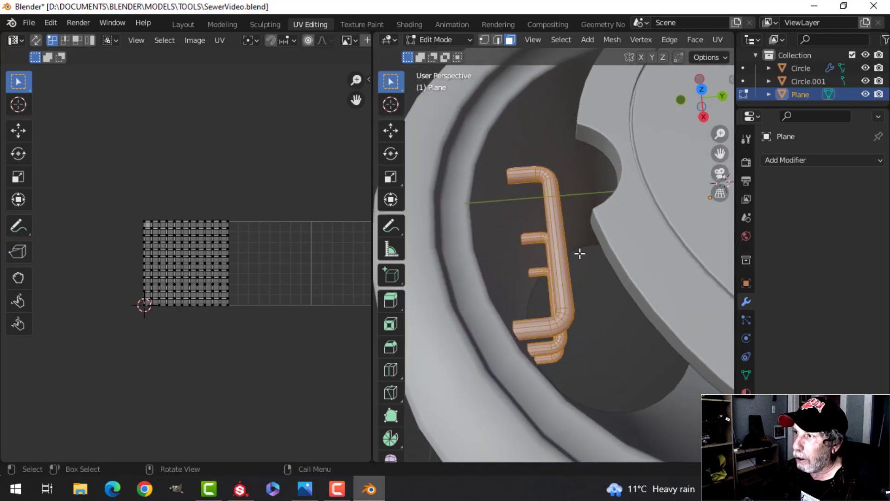
pyautogui.press('g')
pyautogui.press('y')
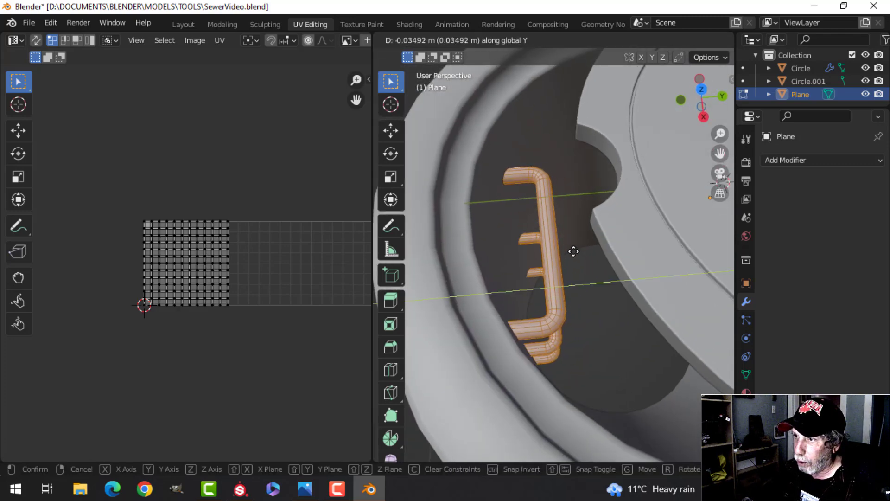
pyautogui.click(573, 252)
pyautogui.moveTo(574, 252); pyautogui.dragTo(584, 271, button='middle')
pyautogui.press('Tab')
# Unwrap all faces of the ladder rungs using the standard Unwrap method.
pyautogui.scroll(6, 605, 250)
pyautogui.click(577, 238)
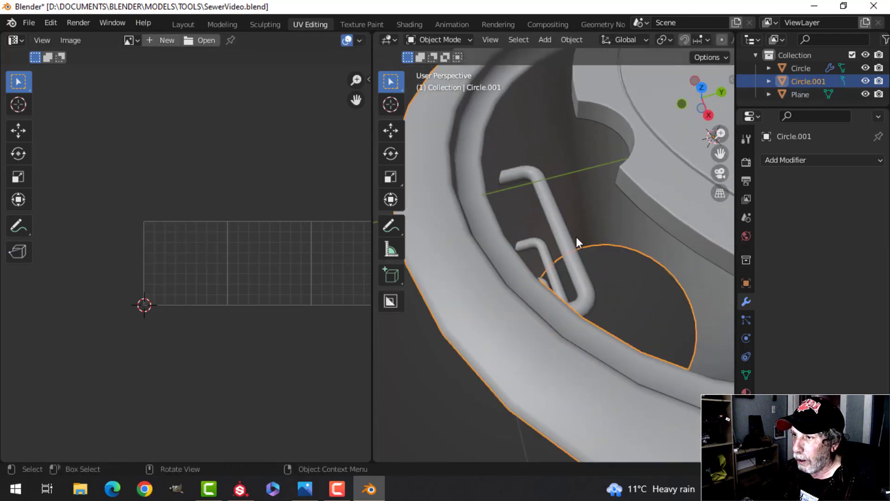
pyautogui.click(563, 232)
pyautogui.press('Tab')
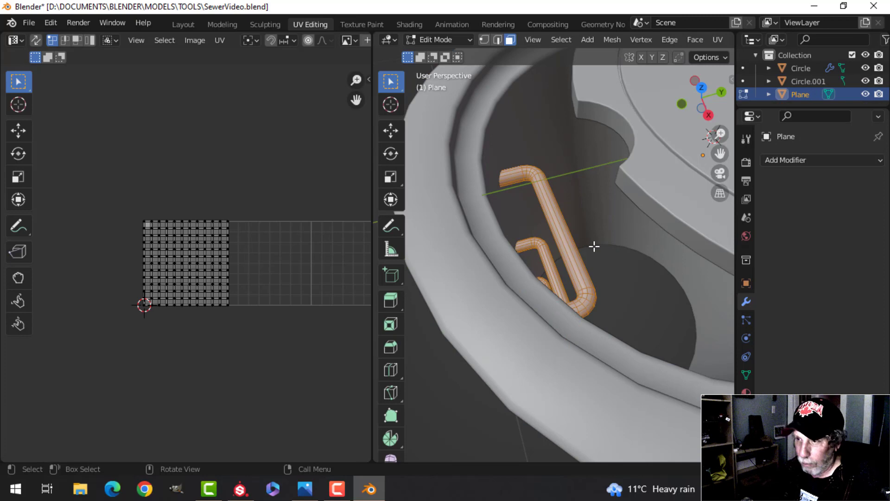
pyautogui.press('u')
pyautogui.click(533, 227)
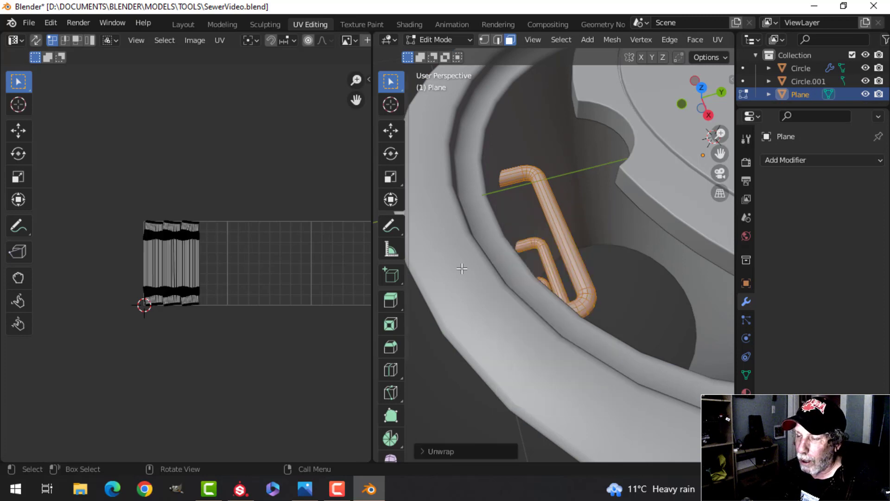
# Pack the rungs' UV islands and move them 2 units along X into the third UDIM tile.
pyautogui.press('a')
pyautogui.press('n')
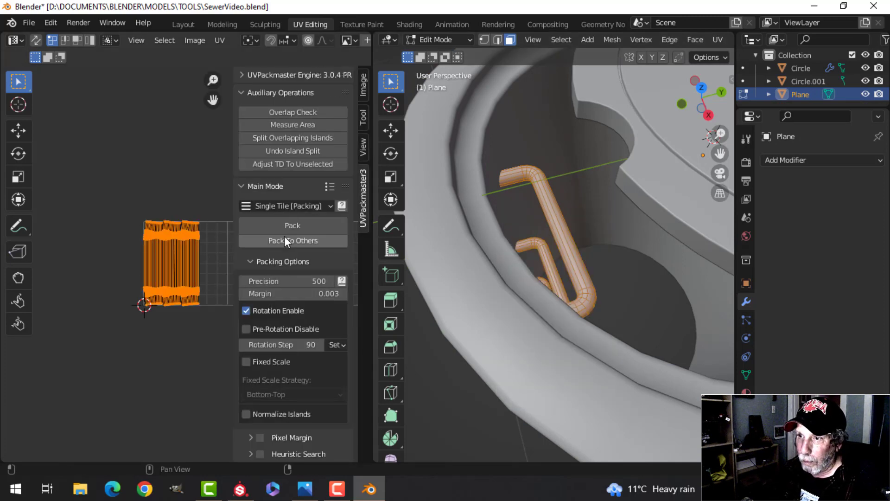
pyautogui.click(290, 225)
pyautogui.press('n')
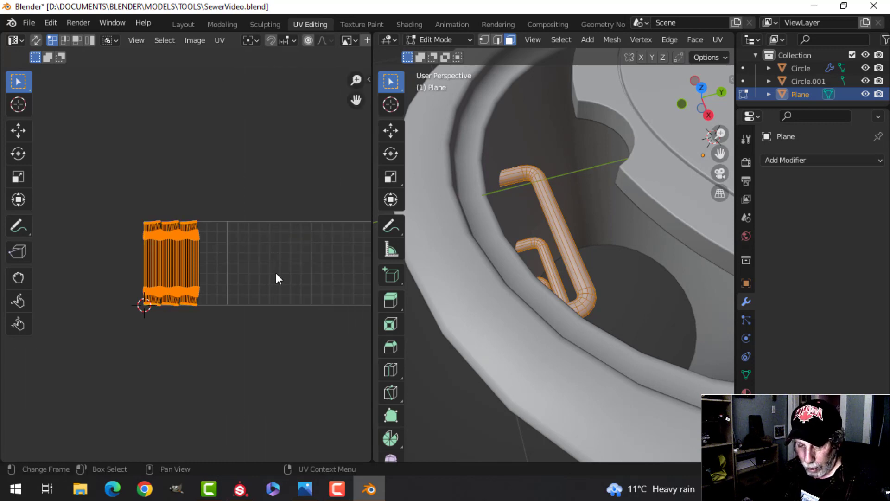
pyautogui.write('gx2')
pyautogui.press('Return')
pyautogui.scroll(-3, 296, 287)
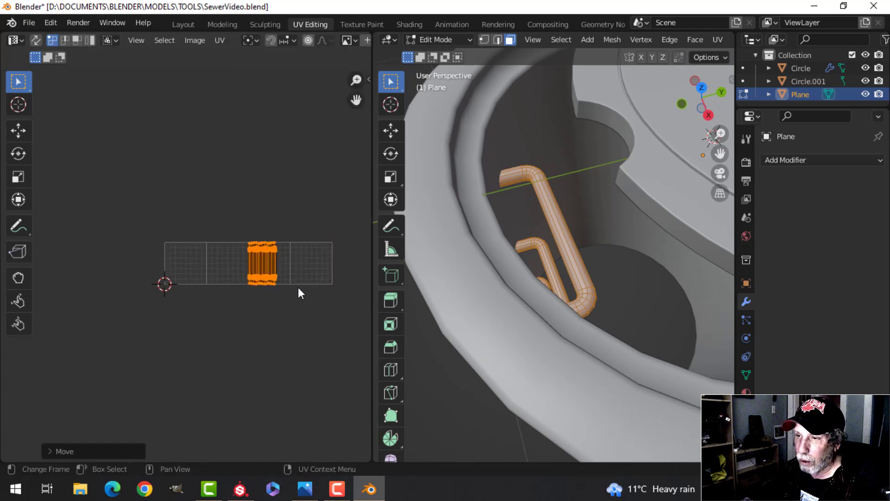
# Open the cover, frame and rungs together in Edit Mode and examine their UV layouts across the tiles.
pyautogui.press('Tab')
pyautogui.scroll(-2, 575, 271)
pyautogui.scroll(-6, 574, 271)
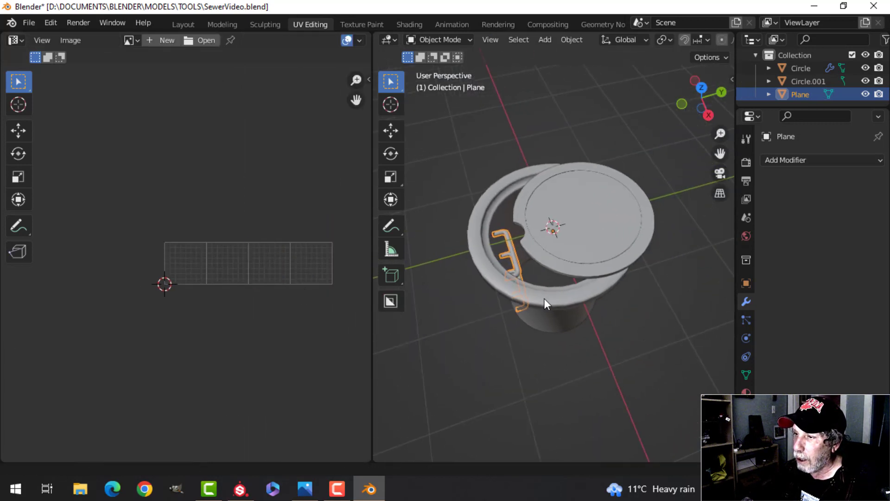
pyautogui.press('a')
pyautogui.press('Tab')
pyautogui.scroll(6, 215, 310)
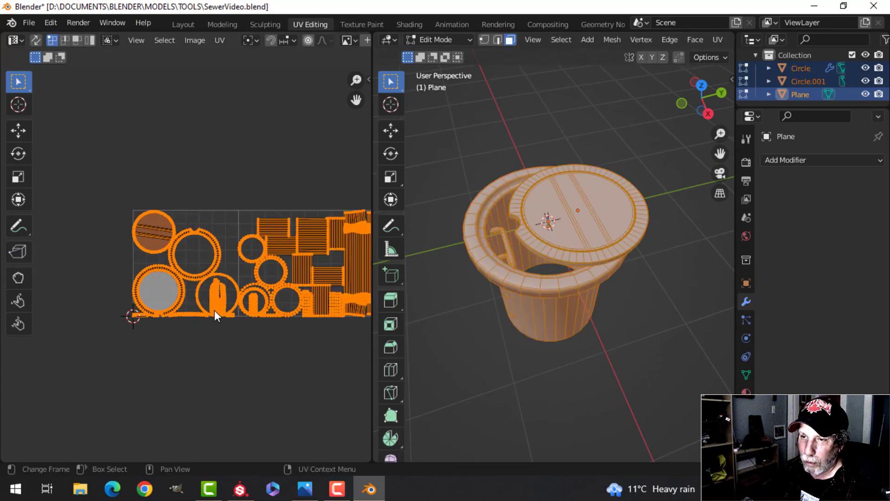
pyautogui.scroll(2, 205, 312)
pyautogui.scroll(1, 205, 312)
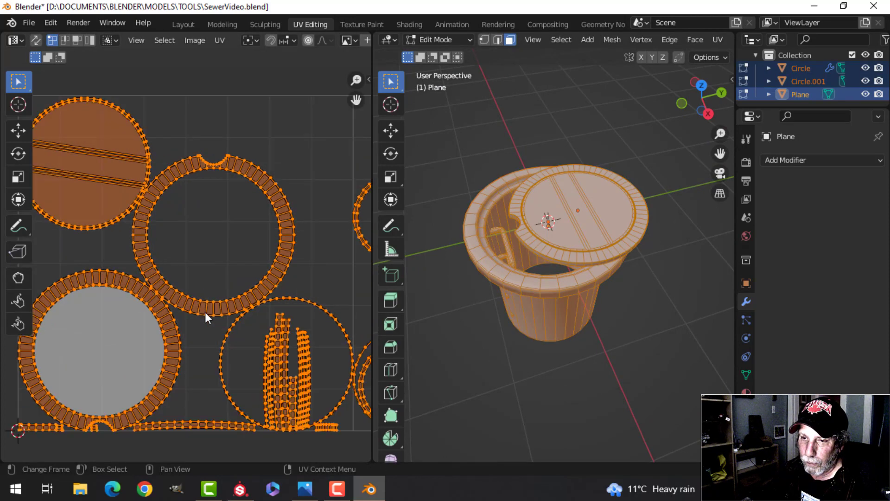
# Check the UDIM grid shape and examine how the parts' UV islands fill the three tiles.
pyautogui.scroll(-3, 205, 311)
pyautogui.moveTo(529, 302); pyautogui.dragTo(602, 274, button='middle')
pyautogui.press('Tab')
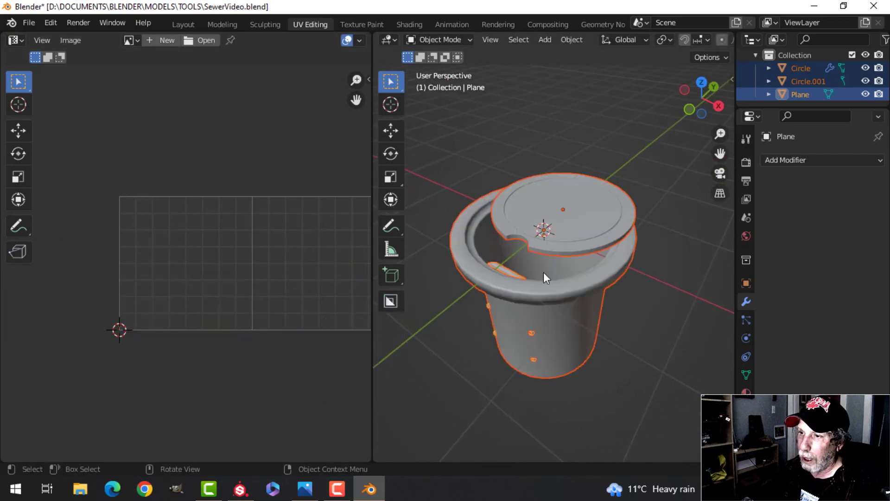
pyautogui.press('Tab')
pyautogui.scroll(-4, 268, 276)
pyautogui.moveTo(266, 271); pyautogui.dragTo(190, 272, button='middle')
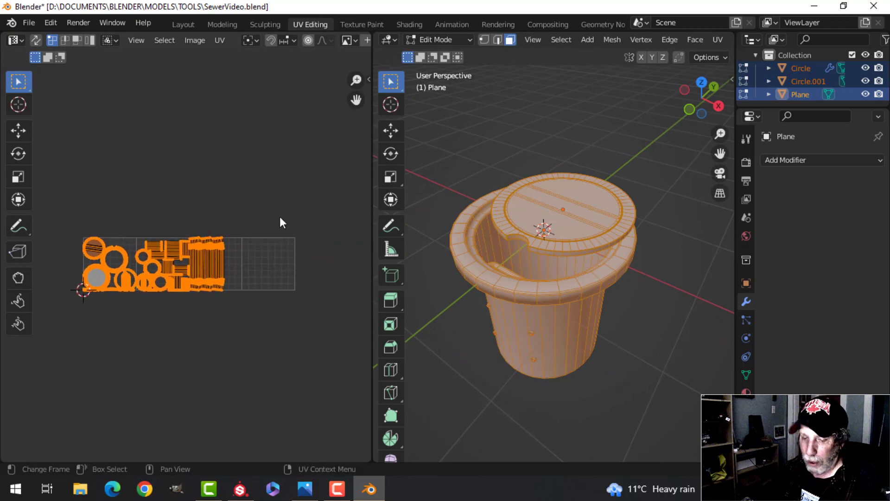
pyautogui.press('n')
pyautogui.click(364, 149)
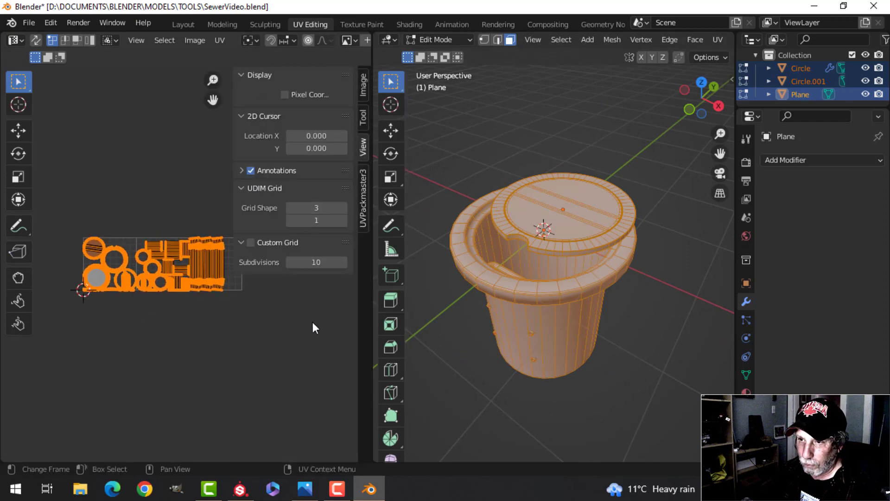
pyautogui.press('n')
pyautogui.press('Home')
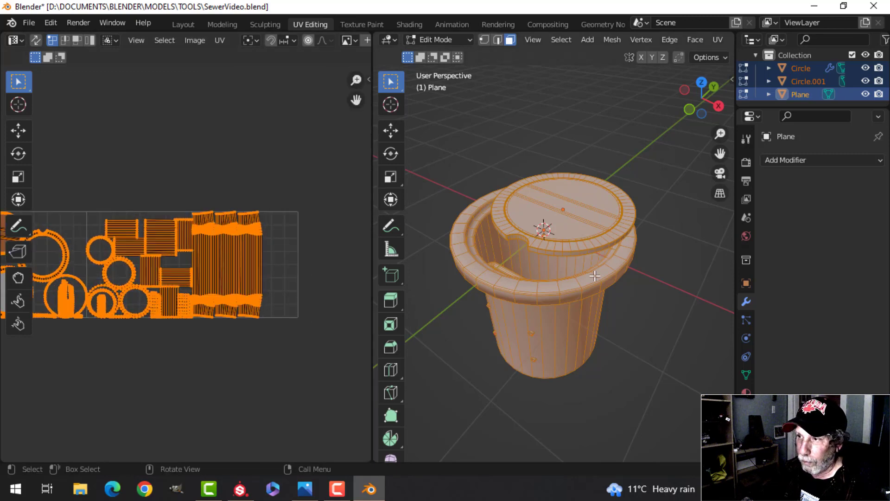
# Return to Object Mode and examine the frame, shaft and ladder rungs from several angles.
pyautogui.press('Tab')
pyautogui.keyDown('shift'); pyautogui.moveTo(558, 279); pyautogui.dragTo(583, 278, button='middle'); pyautogui.keyUp('shift')
pyautogui.moveTo(562, 201)
pyautogui.mouseDown(button='middle')
pyautogui.moveTo(533, 200)
pyautogui.moveTo(552, 191)
pyautogui.mouseUp(button='middle')
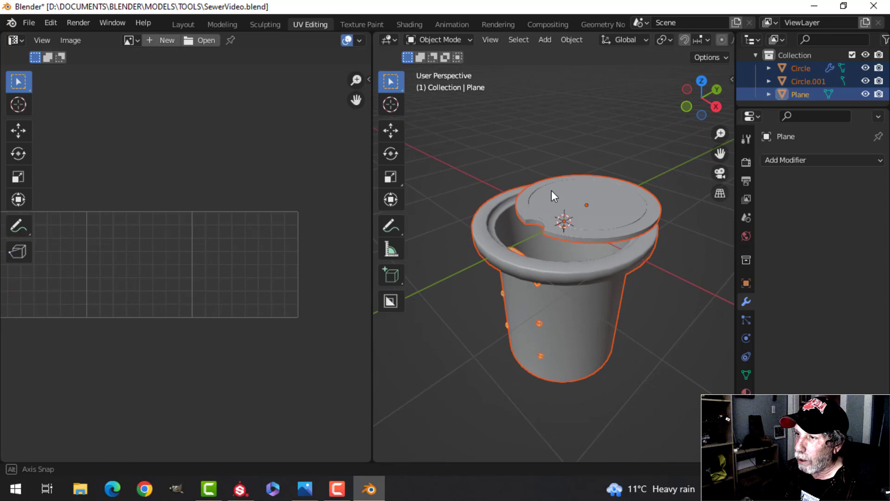
pyautogui.click(558, 261)
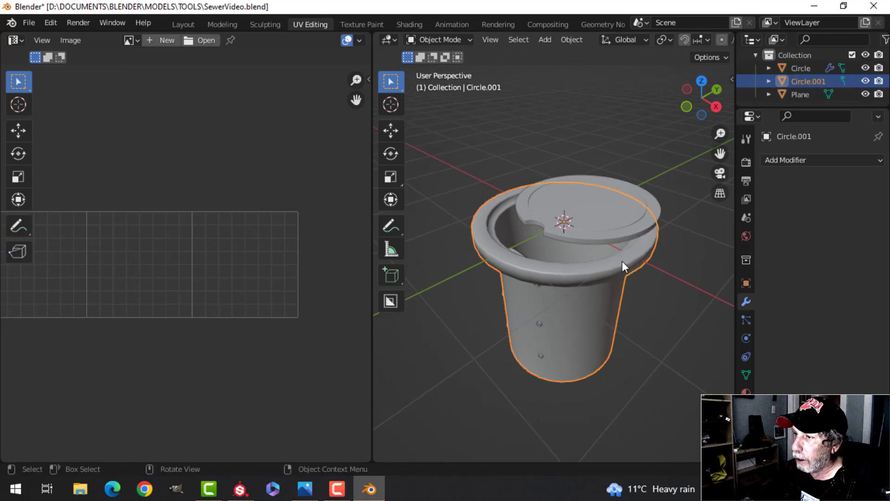
pyautogui.click(580, 271)
pyautogui.click(578, 275)
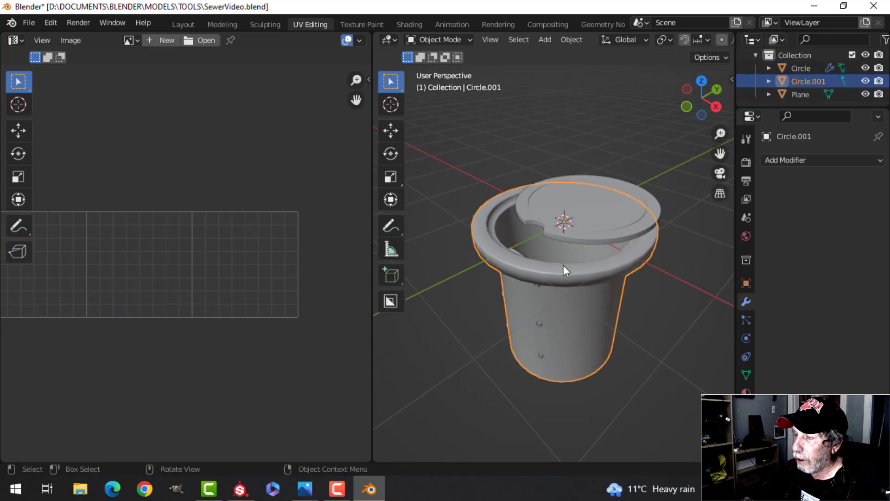
pyautogui.moveTo(518, 248); pyautogui.dragTo(510, 287, button='middle')
pyautogui.scroll(3, 512, 286)
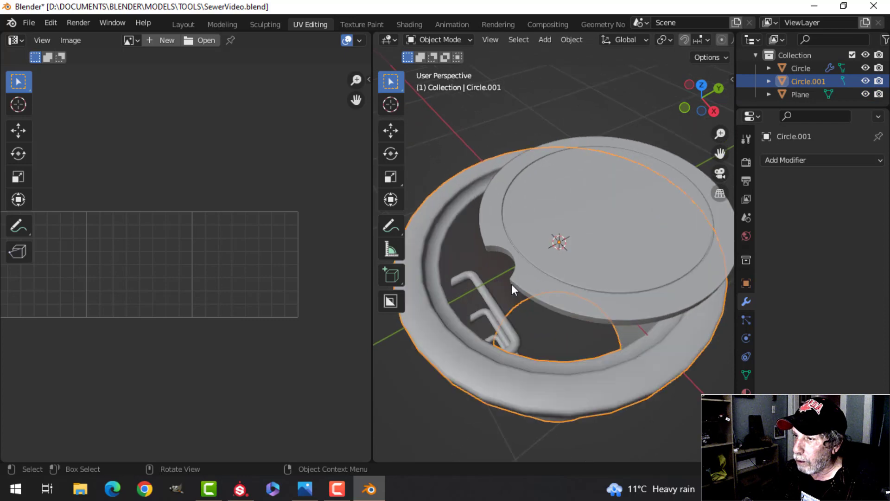
pyautogui.click(488, 294)
pyautogui.scroll(-4, 494, 292)
# Select the cover, frame and rungs together and open the list of export formats.
pyautogui.hotkey('alt', 'a')
pyautogui.moveTo(562, 272); pyautogui.dragTo(561, 248, button='middle')
pyautogui.press('a')
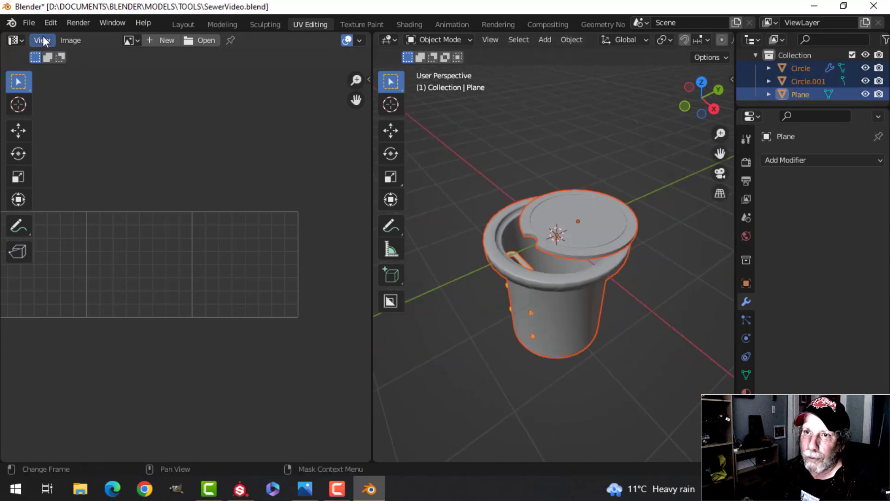
pyautogui.click(28, 22)
pyautogui.moveTo(70, 213)
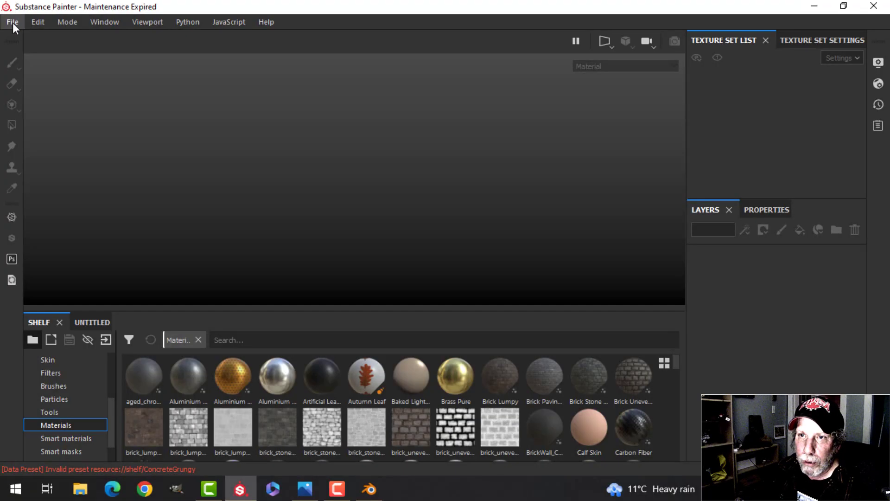
# Switch to Substance Painter and create a new project from SewerVideo.fbx using the PBR - Metallic Roughness template with the UV Tile workflow.
pyautogui.click(12, 22)
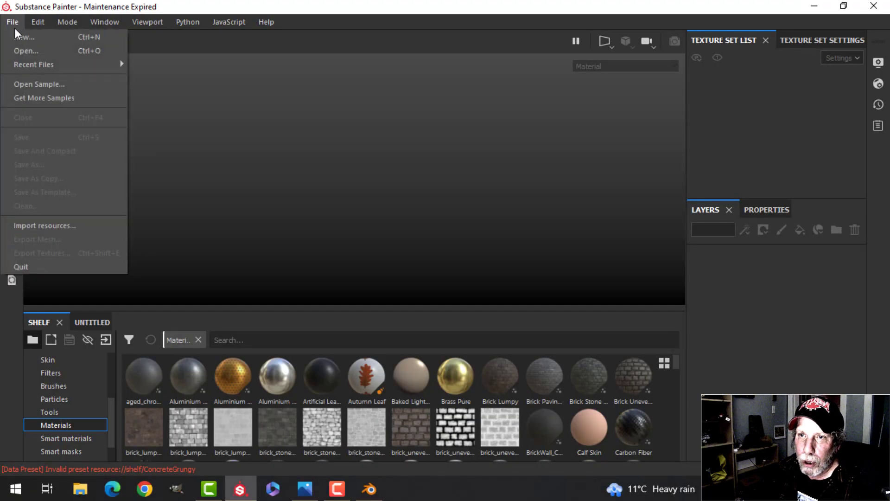
pyautogui.click(19, 37)
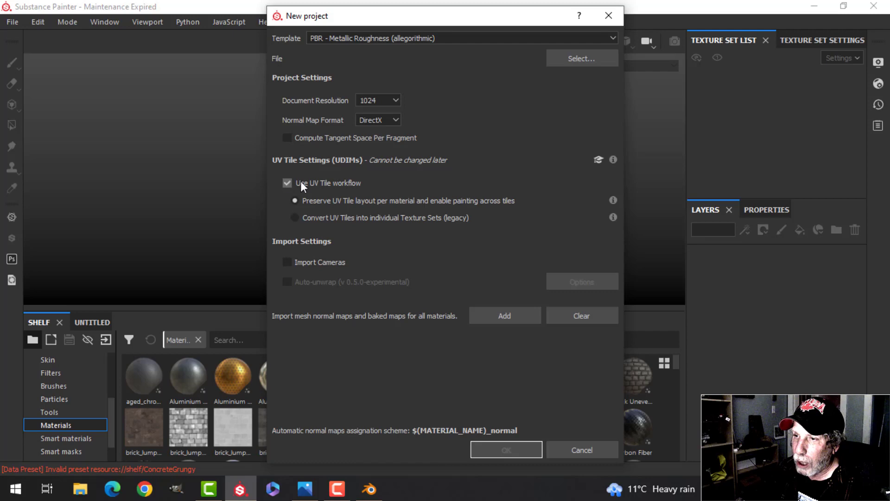
pyautogui.click(577, 58)
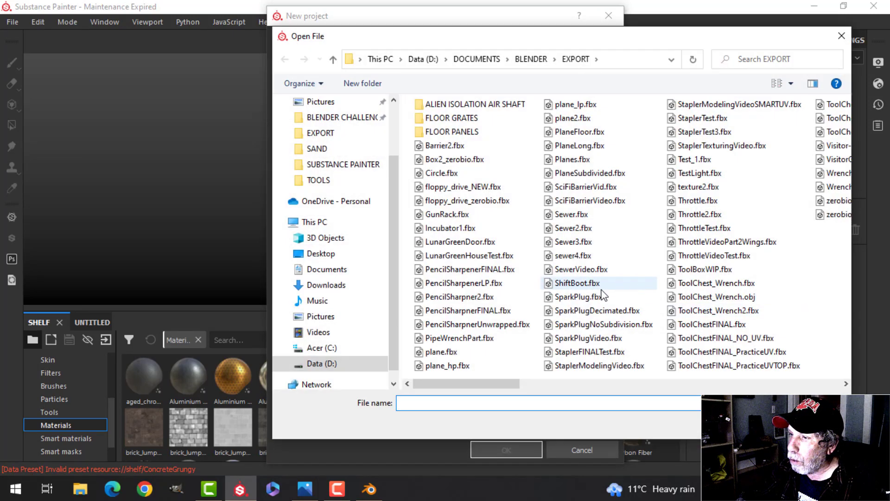
pyautogui.click(592, 271)
pyautogui.click(753, 423)
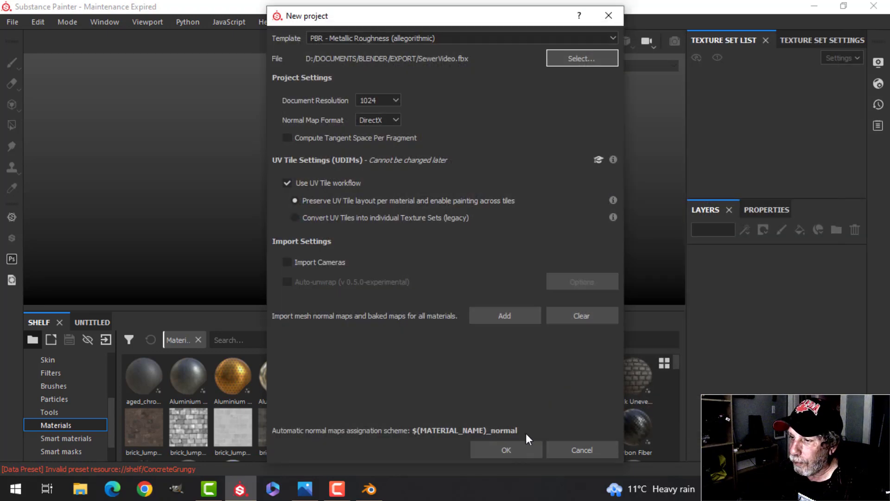
pyautogui.click(521, 446)
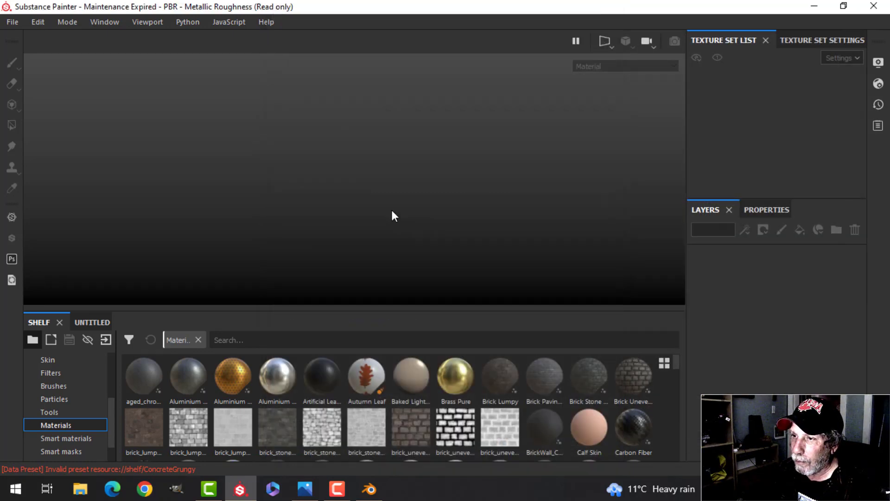
# Bake all mesh maps for both texture sets at an output size of 2048.
pyautogui.keyDown('alt'); pyautogui.moveTo(505, 179); pyautogui.dragTo(424, 210); pyautogui.keyUp('alt')
pyautogui.scroll(3, 424, 210)
pyautogui.scroll(-6, 471, 229)
pyautogui.keyDown('alt'); pyautogui.moveTo(551, 255); pyautogui.dragTo(492, 204); pyautogui.keyUp('alt')
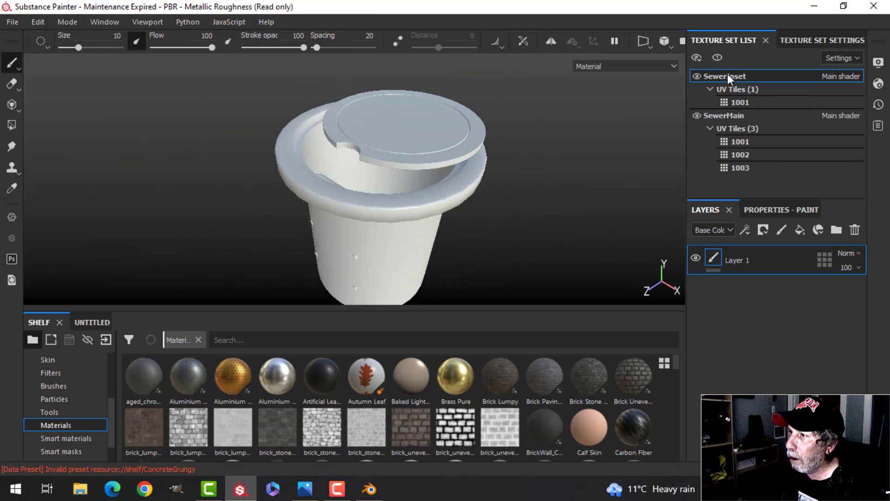
pyautogui.click(810, 42)
pyautogui.moveTo(863, 80); pyautogui.dragTo(860, 152)
pyautogui.click(824, 132)
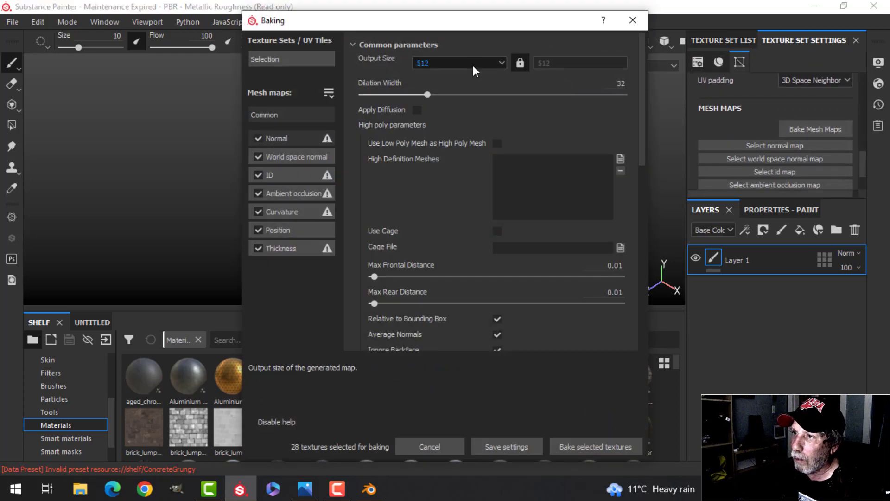
pyautogui.click(473, 66)
pyautogui.click(429, 125)
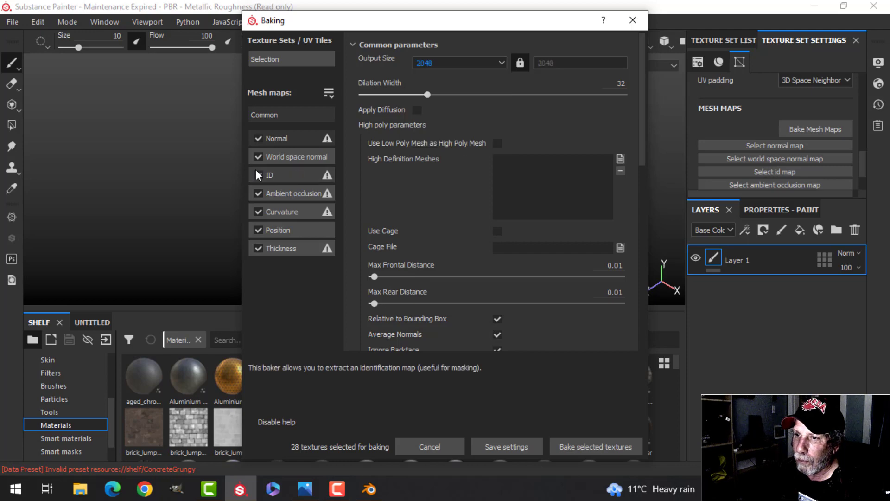
pyautogui.click(585, 445)
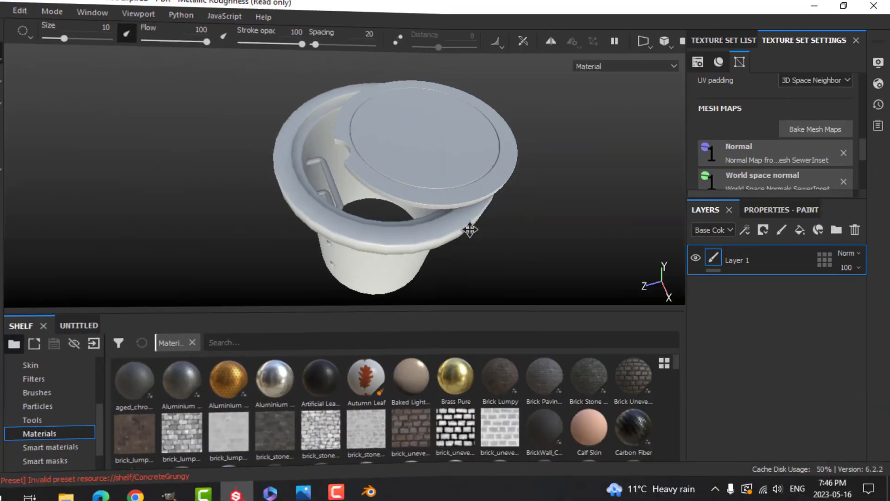
# Clear the default layer from the SewerMain texture set and search the smart materials for "metal".
pyautogui.click(733, 40)
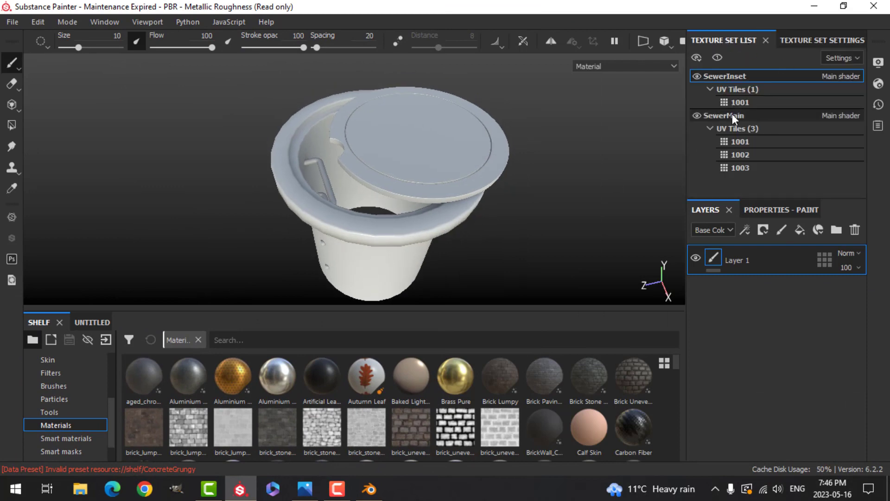
pyautogui.click(736, 115)
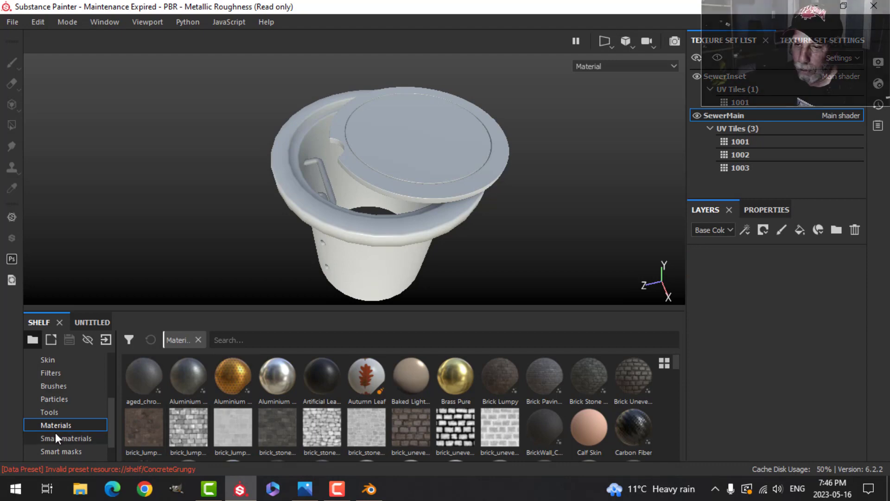
pyautogui.click(66, 438)
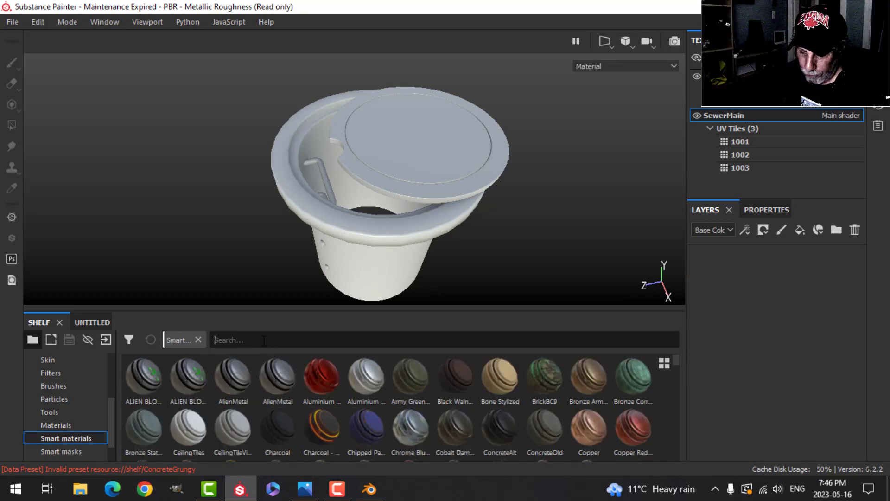
pyautogui.click(264, 340)
pyautogui.write('t')
pyautogui.write('s')
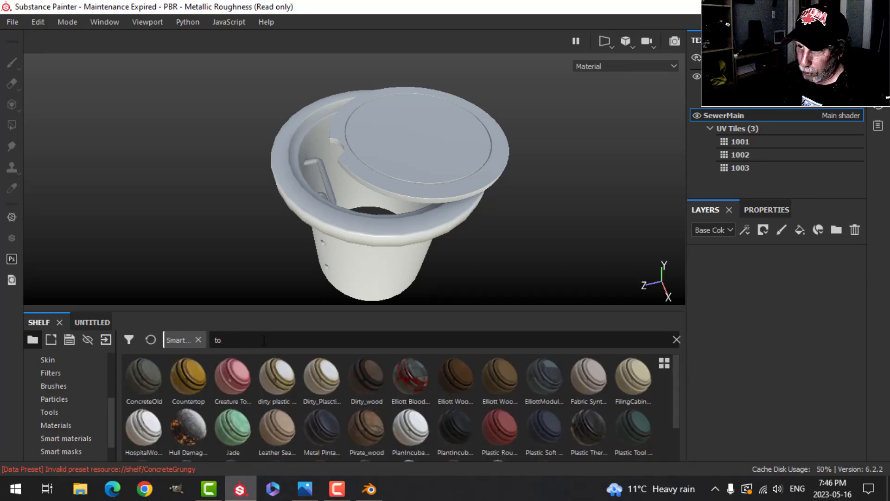
pyautogui.press('BackSpace')
pyautogui.press('BackSpace')
pyautogui.write('se')
pyautogui.press('BackSpace')
pyautogui.press('BackSpace')
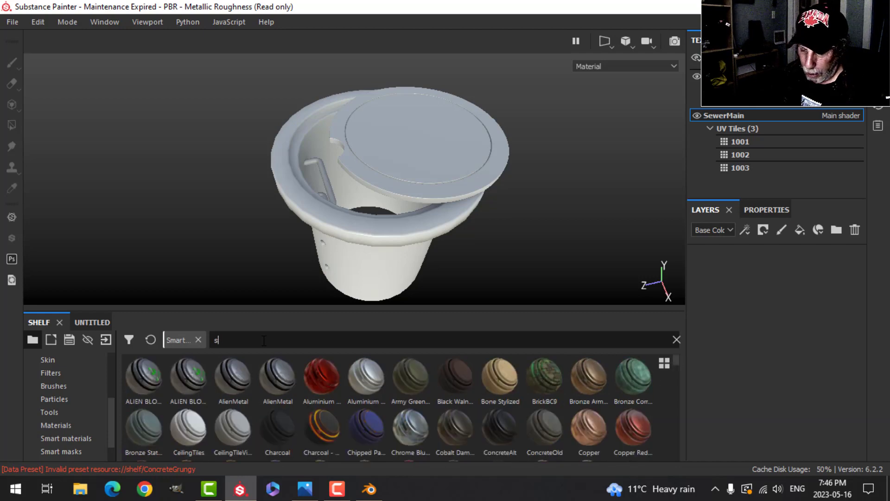
pyautogui.write('metal')
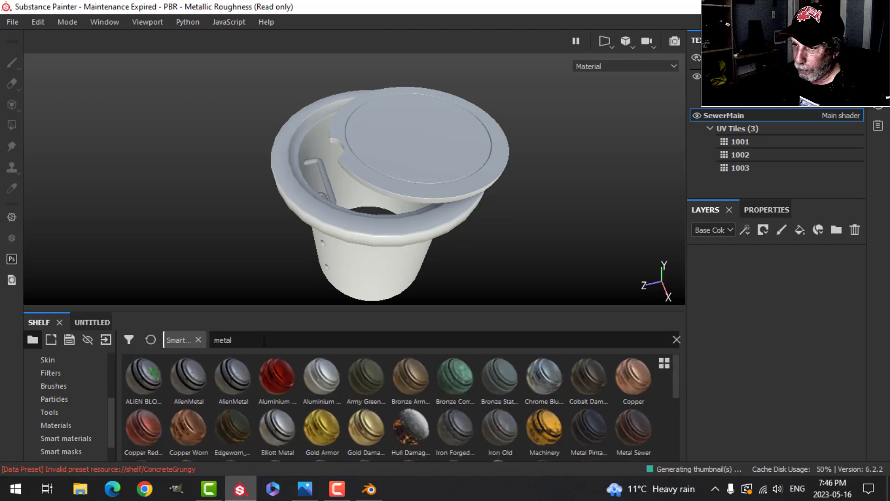
# Add the Metal Sewer smart material to the SewerMain texture set and inspect it on the model.
pyautogui.moveTo(641, 436); pyautogui.dragTo(767, 317)
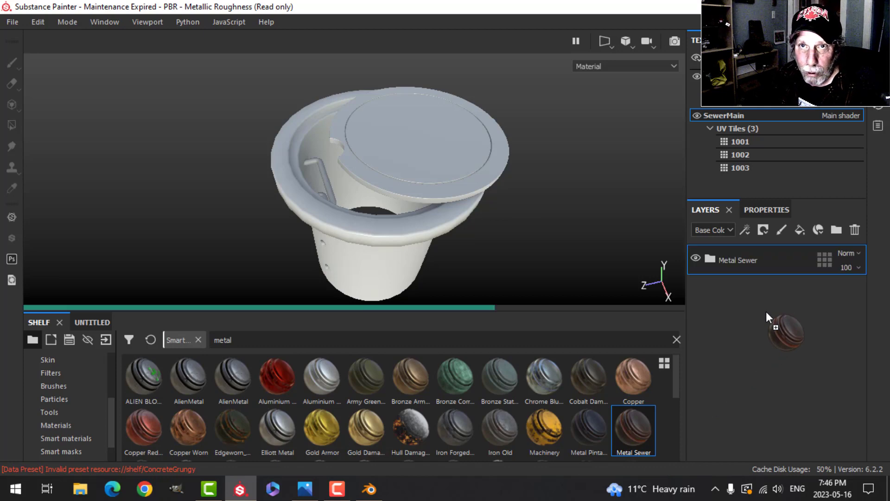
pyautogui.moveTo(463, 235)
pyautogui.keyDown('alt'); pyautogui.mouseDown()
pyautogui.moveTo(449, 185)
pyautogui.moveTo(455, 246)
pyautogui.mouseUp(); pyautogui.keyUp('alt')
pyautogui.moveTo(455, 246); pyautogui.dragTo(453, 208, button='middle')
pyautogui.scroll(3, 452, 211)
pyautogui.keyDown('alt'); pyautogui.moveTo(452, 220); pyautogui.dragTo(423, 222); pyautogui.keyUp('alt')
pyautogui.keyDown('alt'); pyautogui.moveTo(447, 217); pyautogui.dragTo(436, 227, button='middle'); pyautogui.keyUp('alt')
pyautogui.scroll(-1, 436, 228)
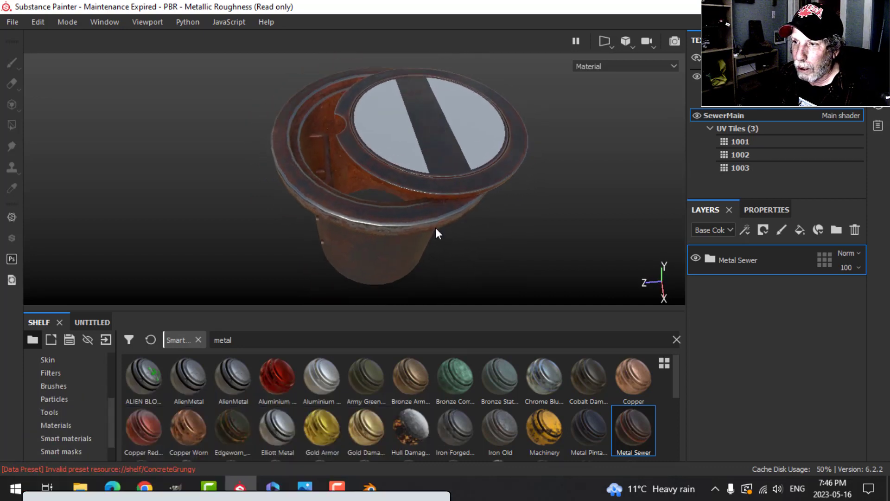
pyautogui.scroll(3, 435, 228)
pyautogui.keyDown('alt'); pyautogui.moveTo(436, 227); pyautogui.dragTo(487, 218); pyautogui.keyUp('alt')
# Expand the Metal Sewer group, select its Paint layer and examine the painted metal on the frame and cover.
pyautogui.click(709, 260)
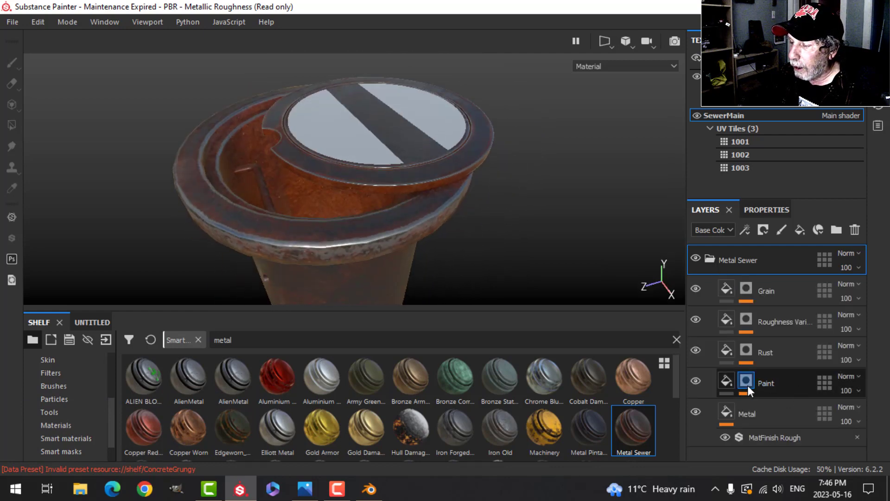
pyautogui.click(731, 386)
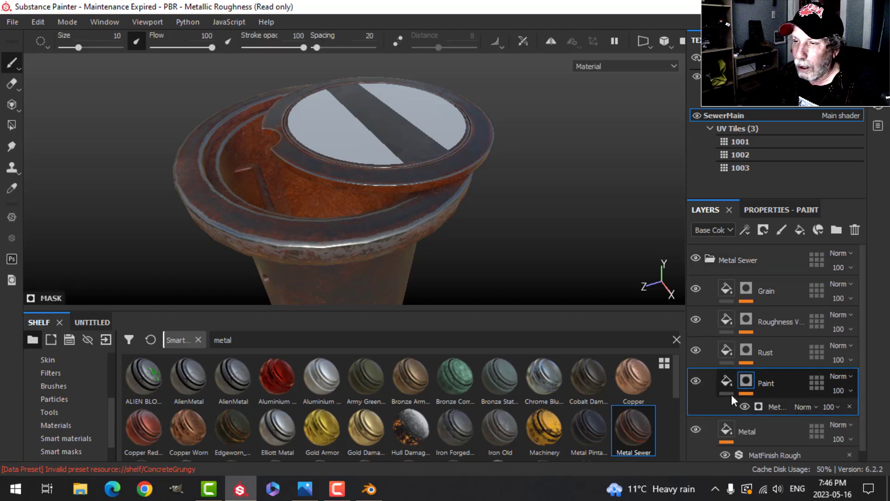
pyautogui.scroll(3, 368, 232)
pyautogui.keyDown('alt'); pyautogui.moveTo(368, 232); pyautogui.dragTo(370, 251); pyautogui.keyUp('alt')
pyautogui.scroll(-2, 370, 251)
pyautogui.keyDown('alt'); pyautogui.moveTo(374, 250); pyautogui.dragTo(385, 222, button='middle'); pyautogui.keyUp('alt')
pyautogui.moveTo(385, 223)
pyautogui.keyDown('alt'); pyautogui.mouseDown()
pyautogui.moveTo(392, 199)
pyautogui.moveTo(389, 232)
pyautogui.mouseUp(); pyautogui.keyUp('alt')
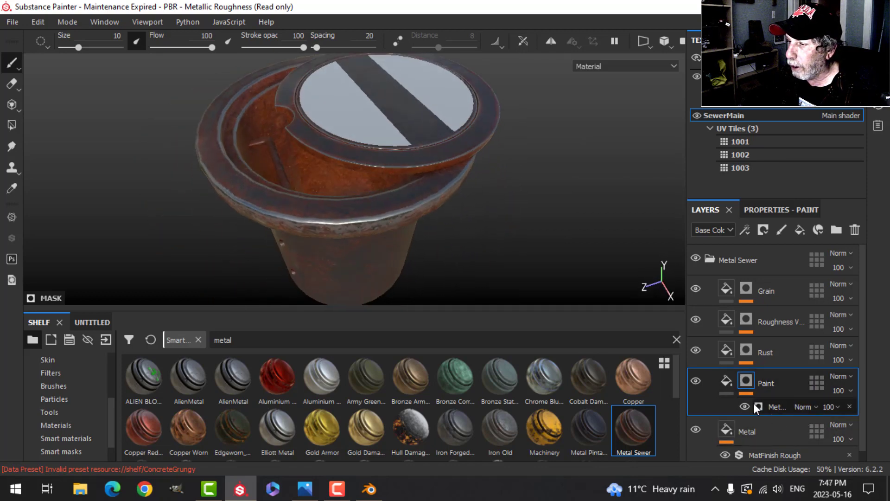
# Set the roughness of the Paint layer's fill to 0.3 and collapse the Metal Sewer group.
pyautogui.click(728, 381)
pyautogui.click(779, 210)
pyautogui.scroll(-10, 799, 422)
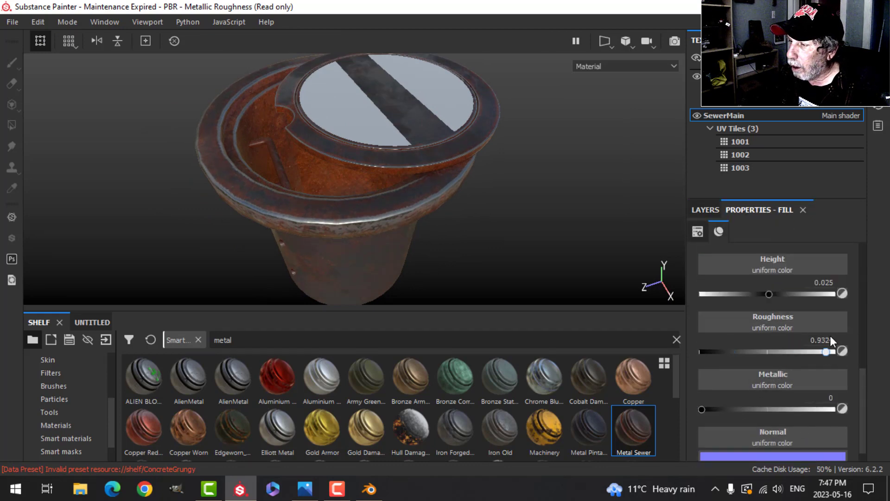
pyautogui.click(748, 349)
pyautogui.moveTo(748, 347); pyautogui.dragTo(744, 347)
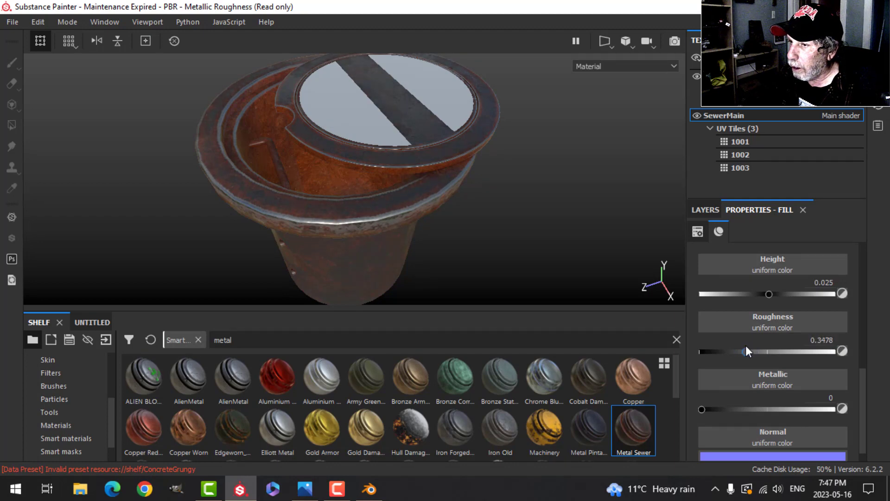
pyautogui.click(812, 340)
pyautogui.click(811, 340)
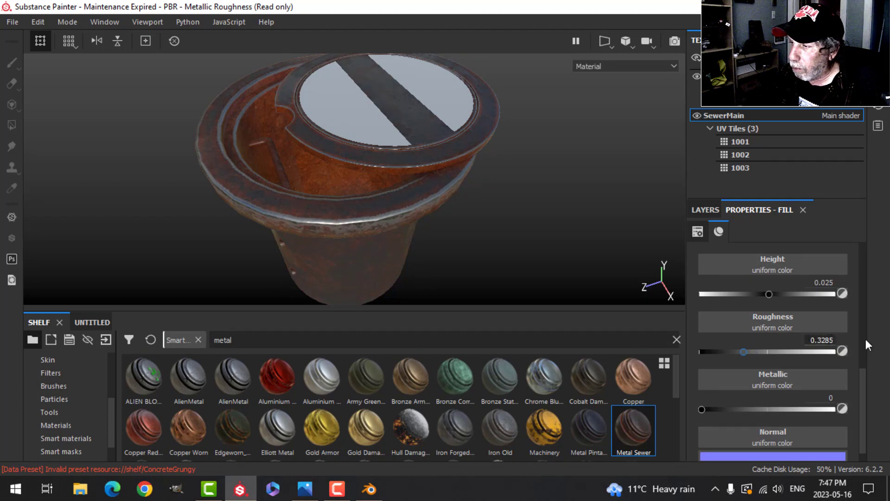
pyautogui.doubleClick(808, 340)
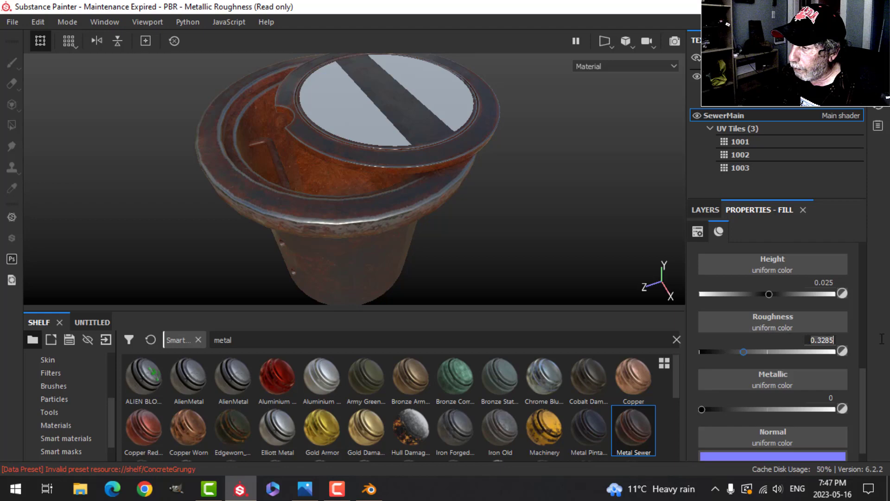
pyautogui.write('.3')
pyautogui.press('Return')
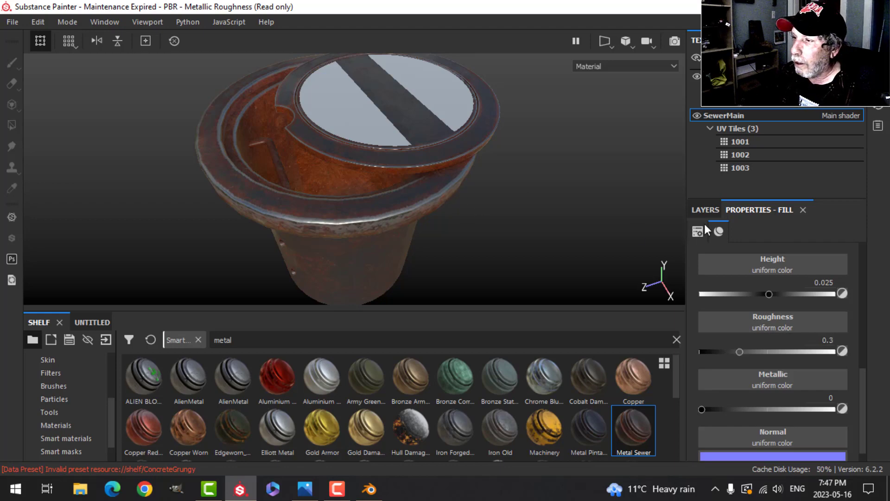
pyautogui.click(705, 209)
pyautogui.click(711, 261)
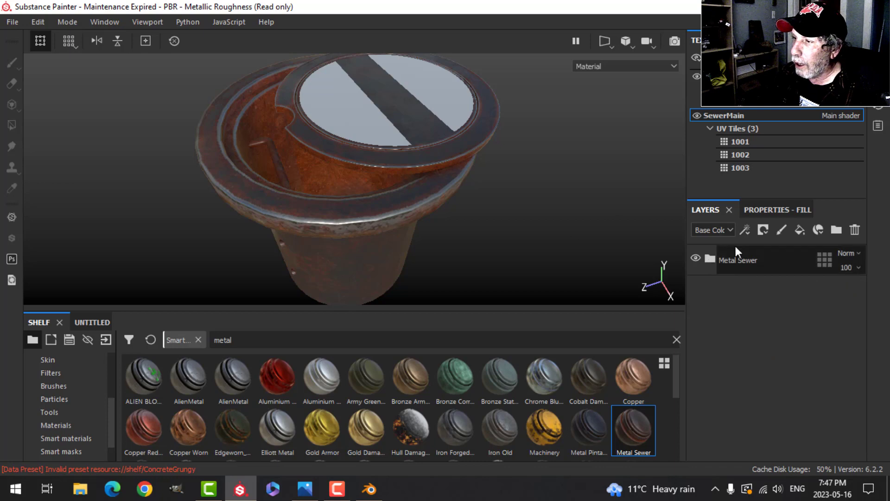
# Replace the default layer of the SewerInset texture set with the Metal Sewer smart material and inspect the cover.
pyautogui.click(761, 76)
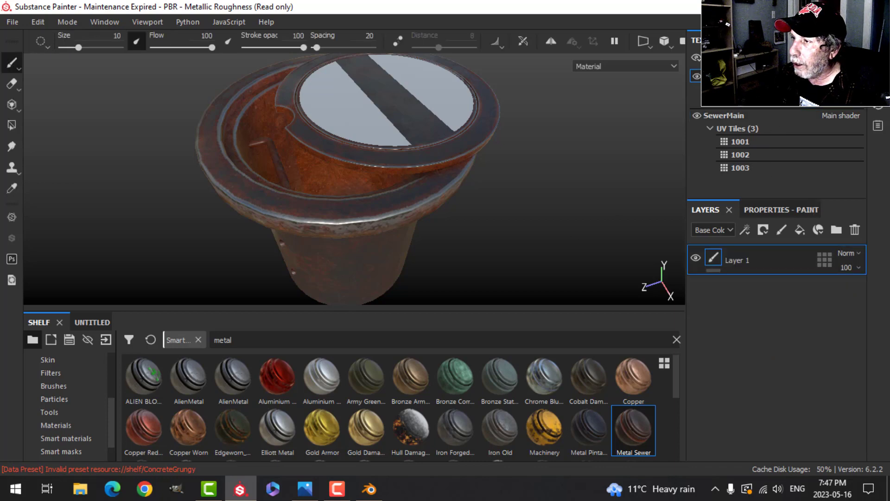
pyautogui.click(858, 232)
pyautogui.moveTo(632, 443); pyautogui.dragTo(737, 353)
pyautogui.scroll(1, 477, 192)
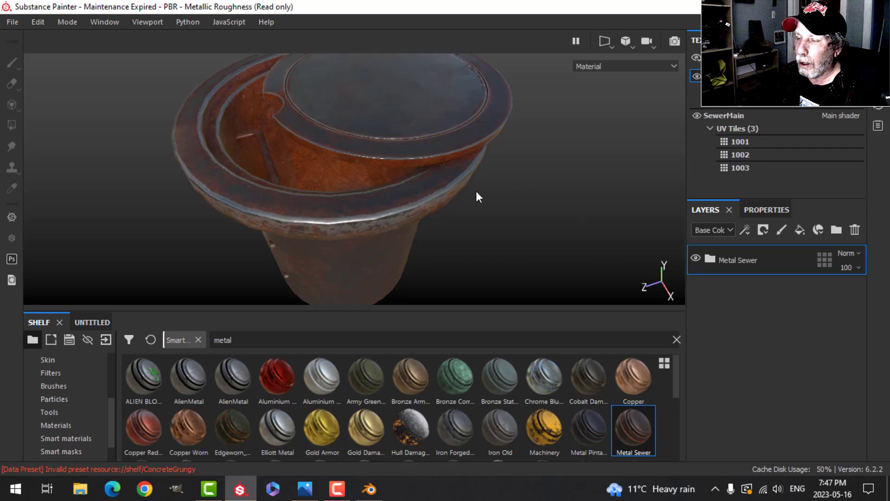
pyautogui.scroll(3, 483, 195)
pyautogui.scroll(-3, 478, 203)
pyautogui.moveTo(465, 210)
pyautogui.keyDown('alt'); pyautogui.mouseDown()
pyautogui.moveTo(398, 179)
pyautogui.moveTo(485, 155)
pyautogui.moveTo(502, 204)
pyautogui.moveTo(479, 187)
pyautogui.moveTo(434, 233)
pyautogui.moveTo(428, 199)
pyautogui.moveTo(456, 188)
pyautogui.moveTo(473, 218)
pyautogui.moveTo(452, 185)
pyautogui.moveTo(467, 179)
pyautogui.moveTo(477, 218)
pyautogui.mouseUp(); pyautogui.keyUp('alt')
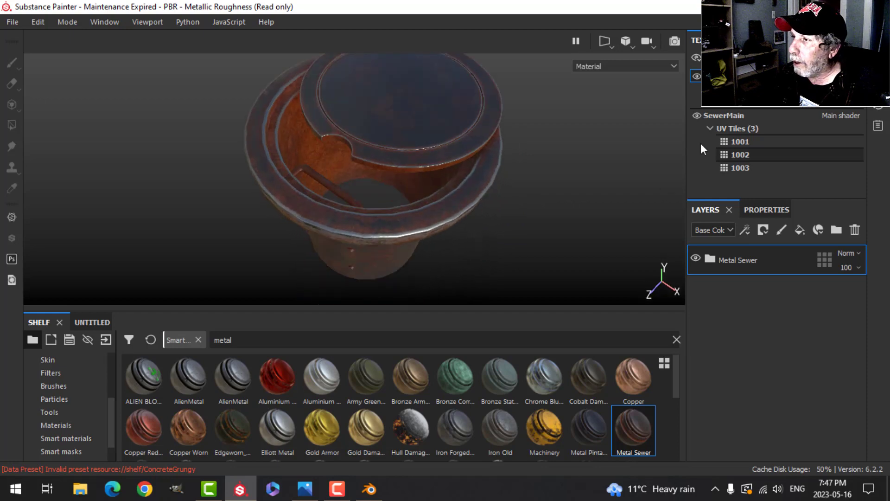
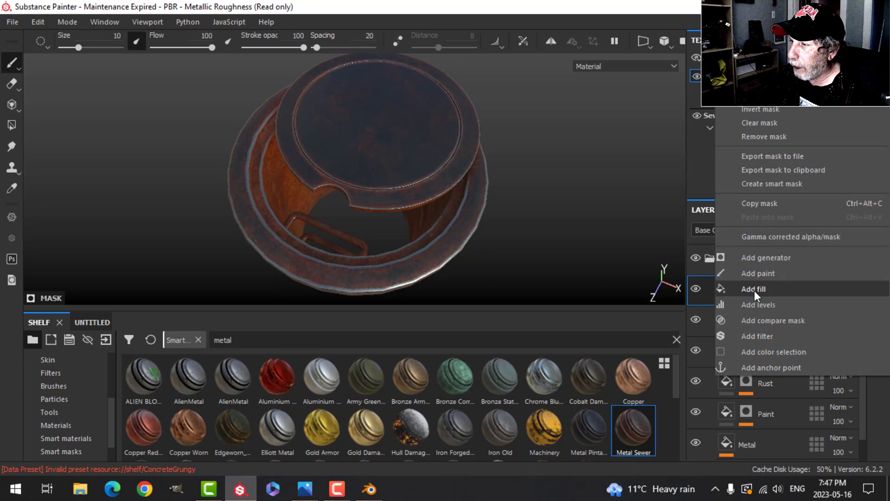
# Add a fill to the fill layer's mask and assign the Metallic Grate Simple procedural to its grayscale.
pyautogui.click(754, 289)
pyautogui.click(785, 207)
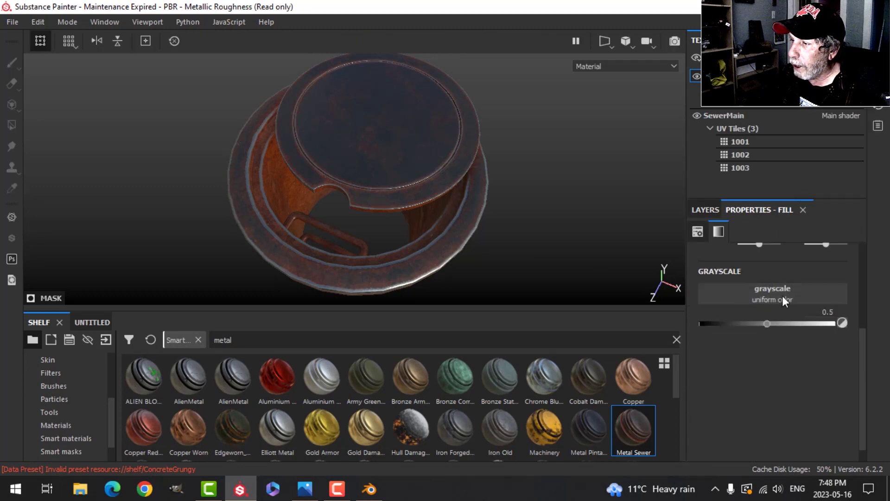
pyautogui.scroll(2, 90, 412)
pyautogui.click(75, 399)
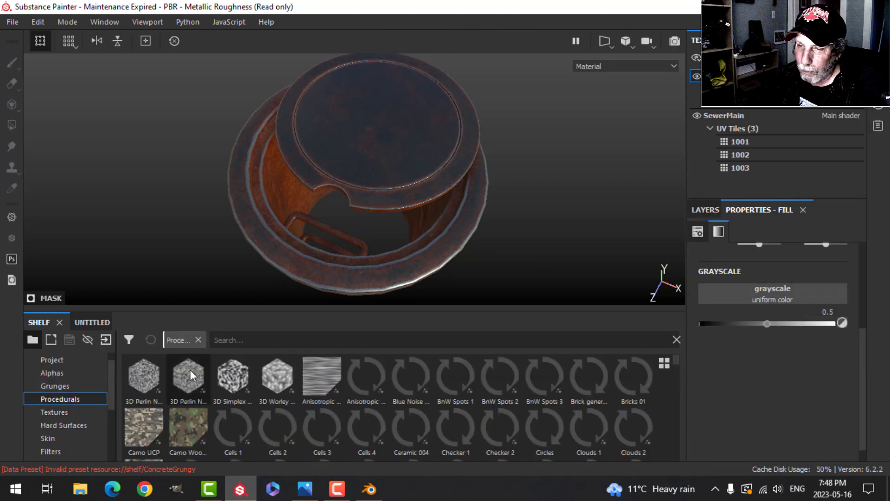
pyautogui.click(259, 340)
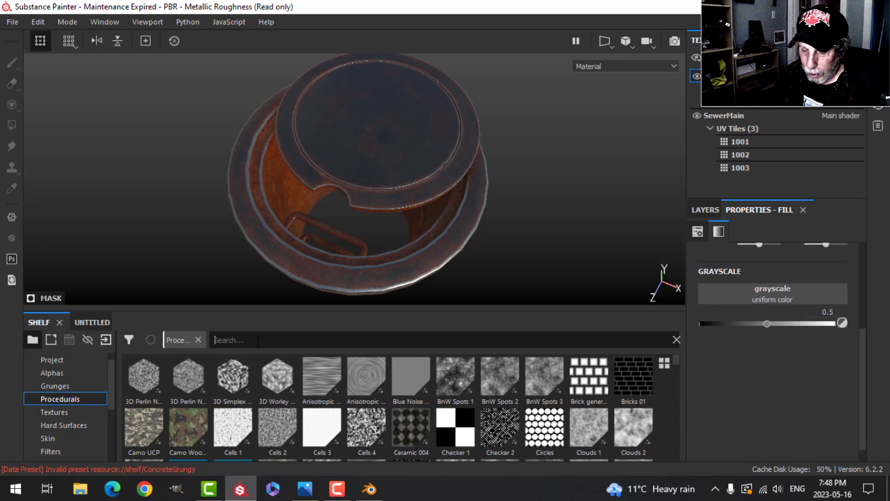
pyautogui.write('grate')
pyautogui.moveTo(234, 374); pyautogui.dragTo(730, 294)
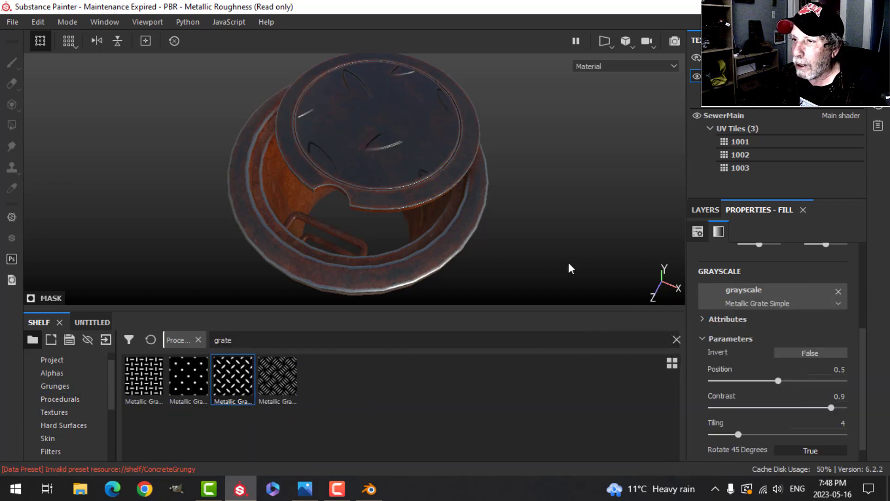
# Set the grate pattern's tiling to 16, position to 0.48 and contrast to 0.7.
pyautogui.moveTo(739, 417); pyautogui.dragTo(849, 412)
pyautogui.scroll(3, 823, 382)
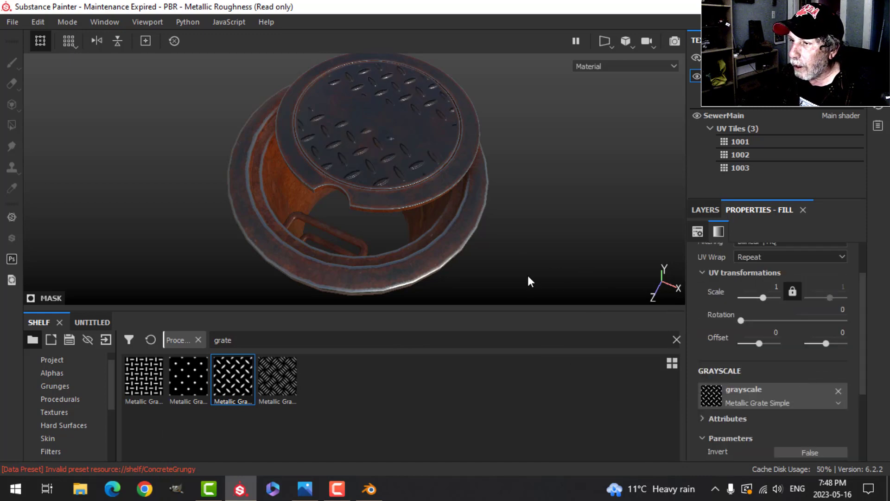
pyautogui.scroll(3, 528, 276)
pyautogui.scroll(-3, 766, 396)
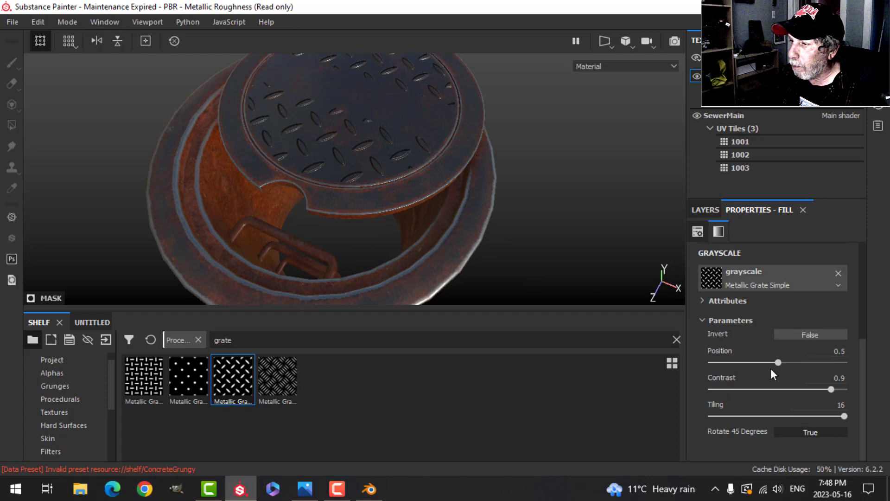
pyautogui.moveTo(778, 362)
pyautogui.mouseDown()
pyautogui.moveTo(761, 362)
pyautogui.moveTo(775, 361)
pyautogui.mouseUp()
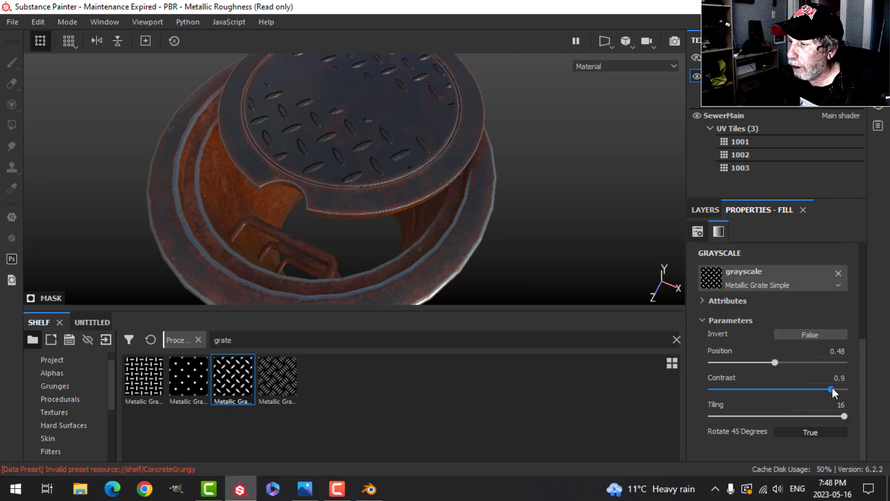
pyautogui.moveTo(833, 389); pyautogui.dragTo(804, 389)
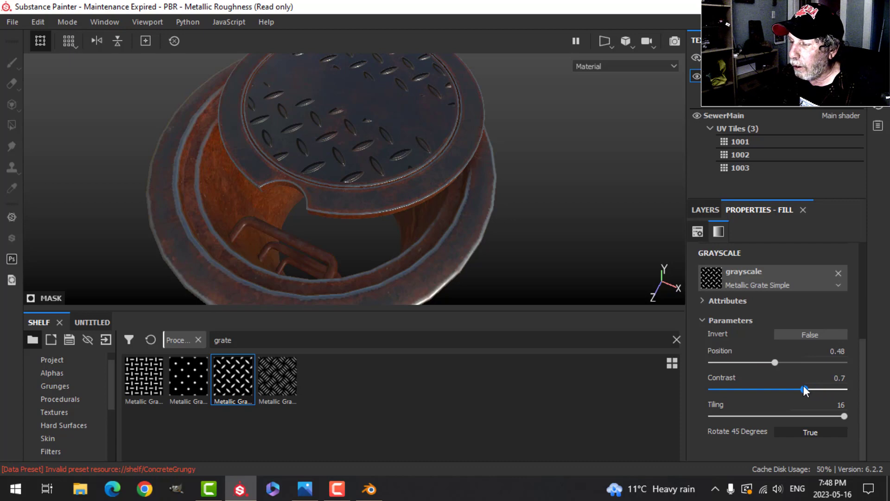
# Set the UV scale of the grate fill to 2 and inspect the cover from above.
pyautogui.scroll(3, 752, 297)
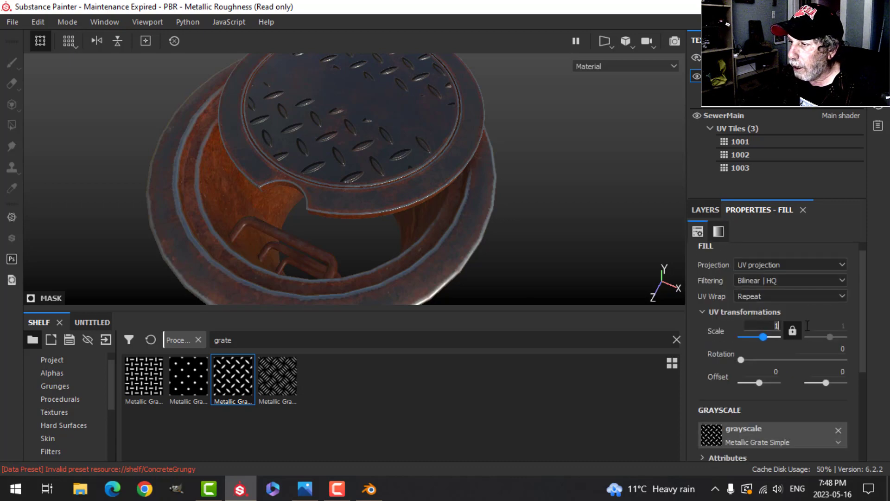
pyautogui.write('2')
pyautogui.press('Return')
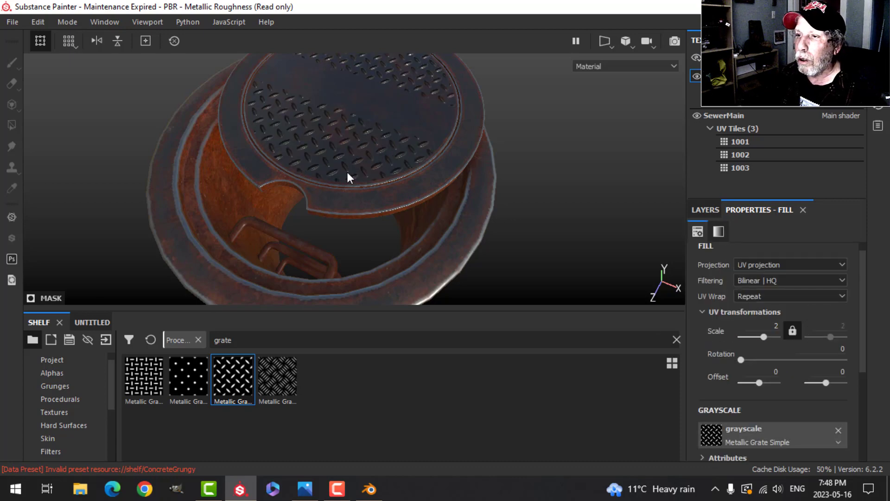
pyautogui.keyDown('alt'); pyautogui.moveTo(349, 177); pyautogui.dragTo(445, 178); pyautogui.keyUp('alt')
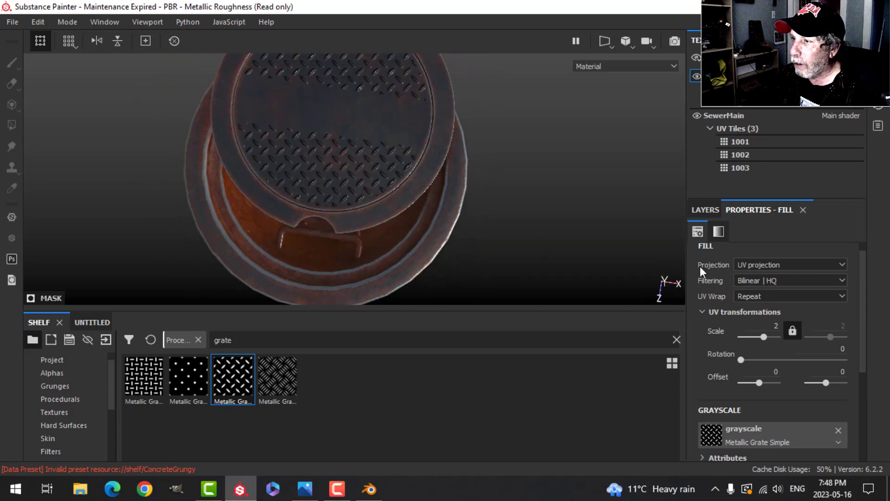
# Rename the new fill layer as Pattern and collapse the Metal Sewer group.
pyautogui.click(704, 209)
pyautogui.doubleClick(761, 293)
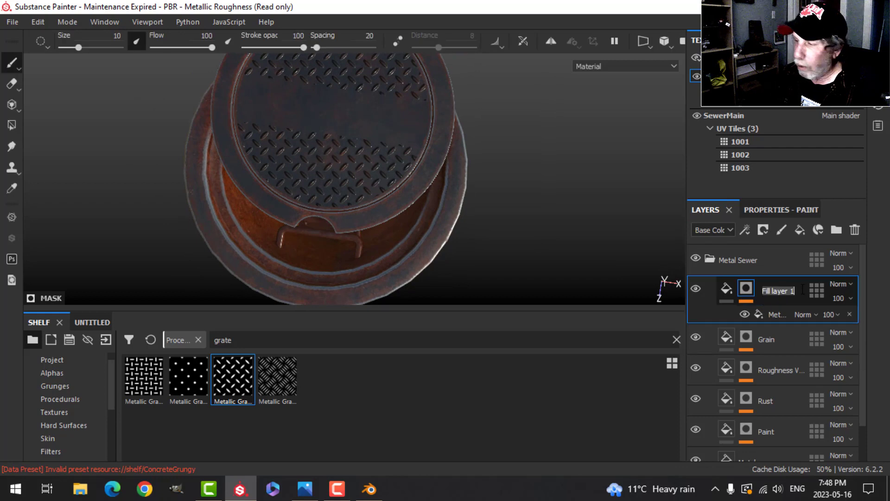
pyautogui.write('Pattern')
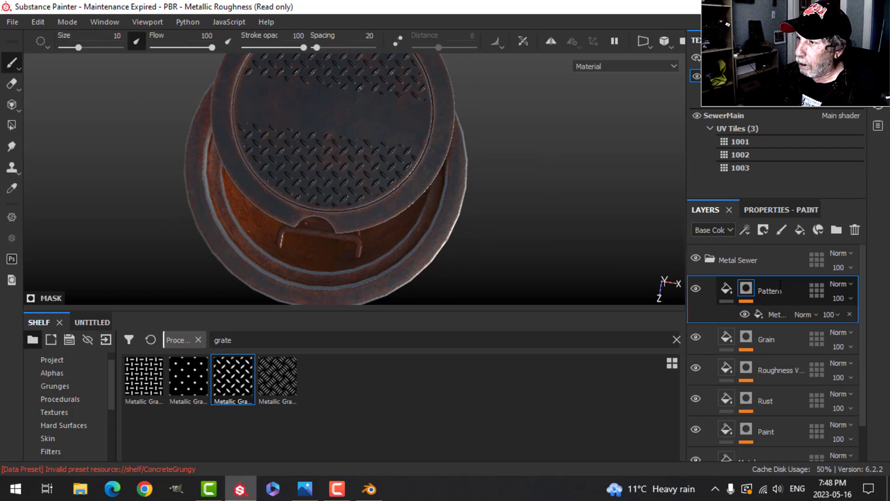
pyautogui.click(712, 258)
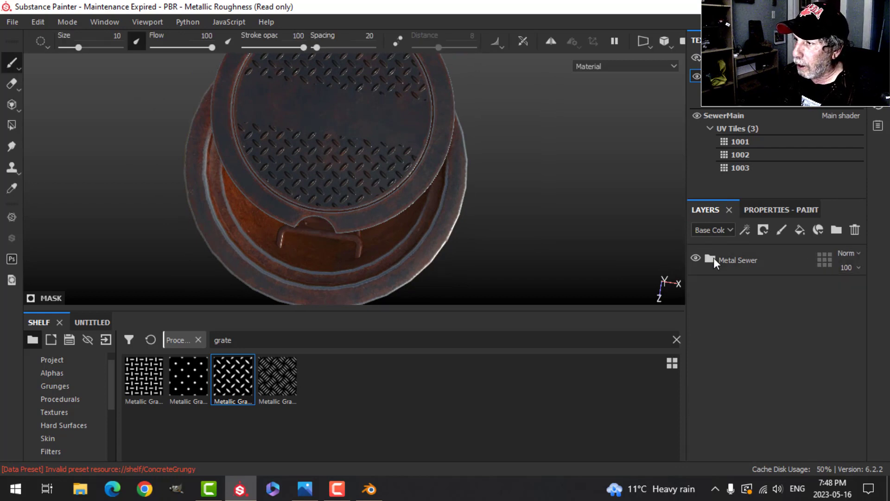
# Select the SewerMain texture set, hide the projection manipulator and frame the cover from straight above in orthographic view.
pyautogui.click(732, 116)
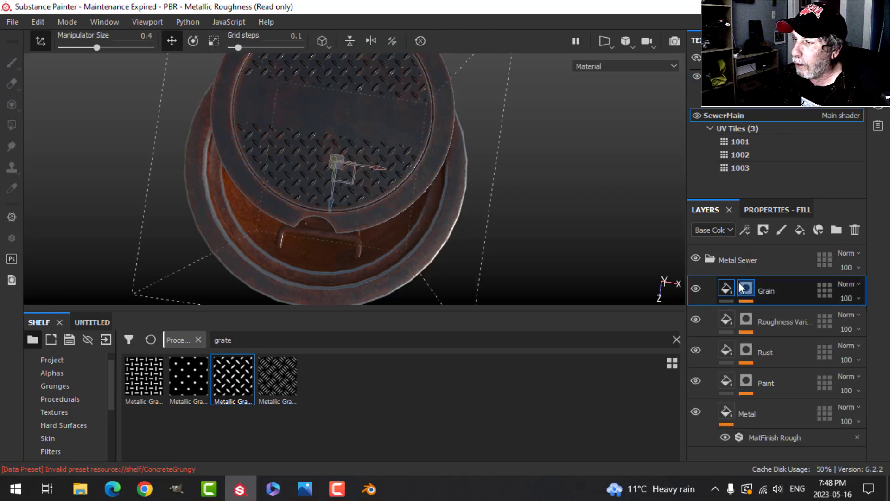
pyautogui.click(33, 41)
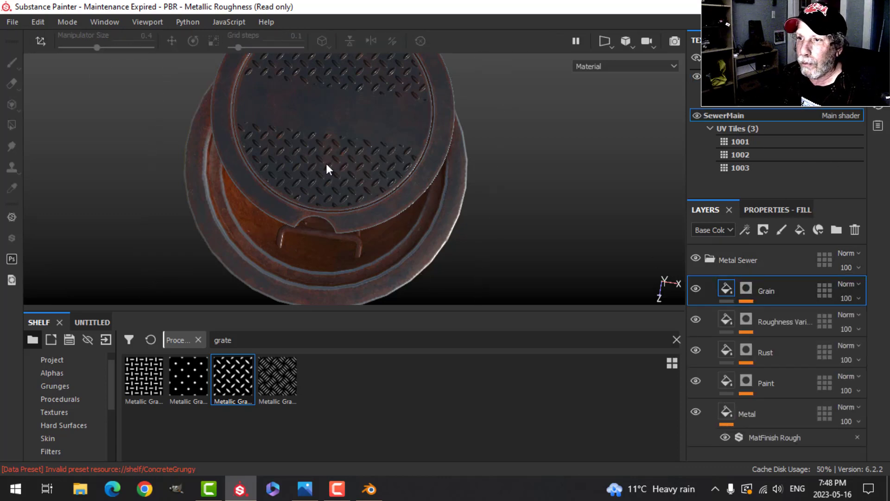
pyautogui.keyDown('alt'); pyautogui.moveTo(400, 222); pyautogui.dragTo(414, 218); pyautogui.keyUp('alt')
pyautogui.click(629, 42)
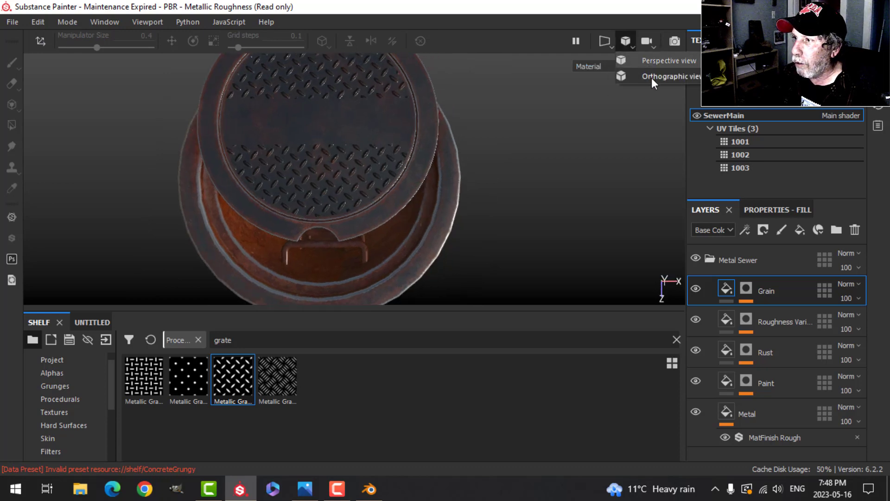
pyautogui.click(653, 77)
pyautogui.keyDown('alt'); pyautogui.moveTo(450, 170); pyautogui.dragTo(432, 202); pyautogui.keyUp('alt')
pyautogui.scroll(4, 428, 204)
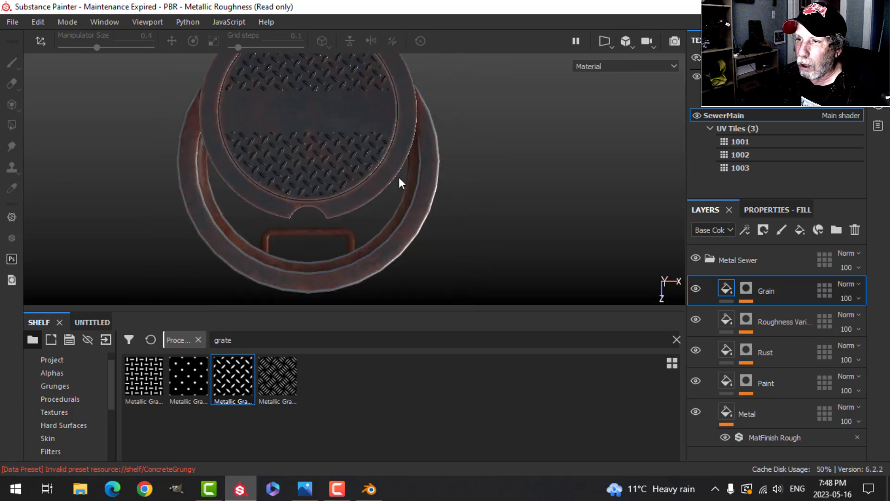
pyautogui.keyDown('alt'); pyautogui.moveTo(399, 180); pyautogui.dragTo(456, 242, button='middle'); pyautogui.keyUp('alt')
pyautogui.scroll(2, 443, 236)
pyautogui.scroll(1, 481, 222)
pyautogui.keyDown('alt'); pyautogui.moveTo(482, 224); pyautogui.dragTo(531, 232); pyautogui.keyUp('alt')
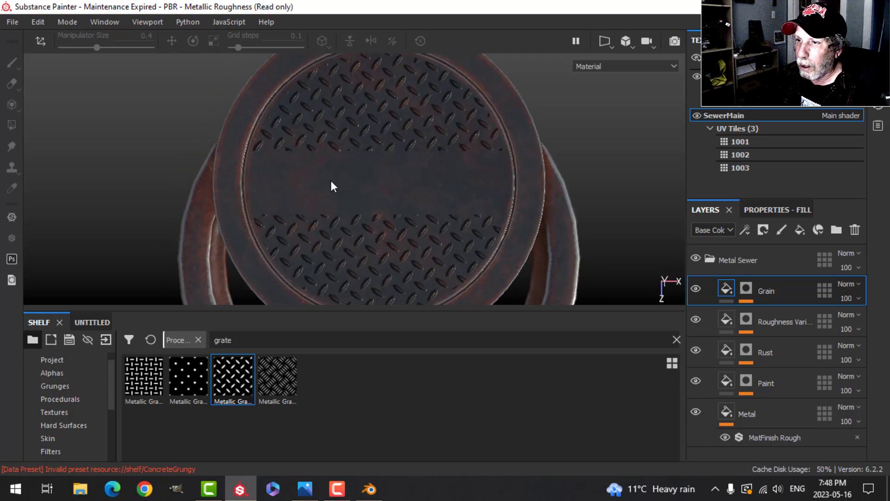
# Collapse the Metal Sewer group of SewerMain and add a paint layer above it.
pyautogui.click(710, 258)
pyautogui.click(805, 271)
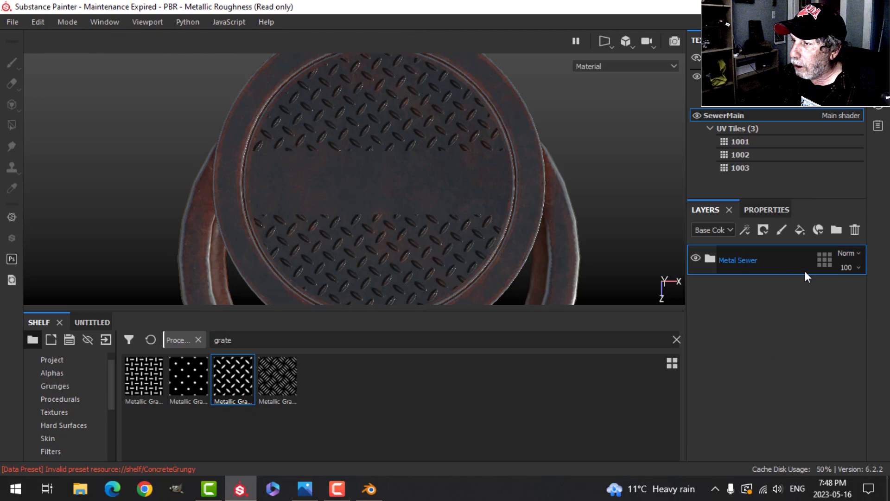
pyautogui.click(783, 229)
# Limit the paint material to the height channel and set its height to 1.
pyautogui.click(781, 207)
pyautogui.scroll(-5, 802, 344)
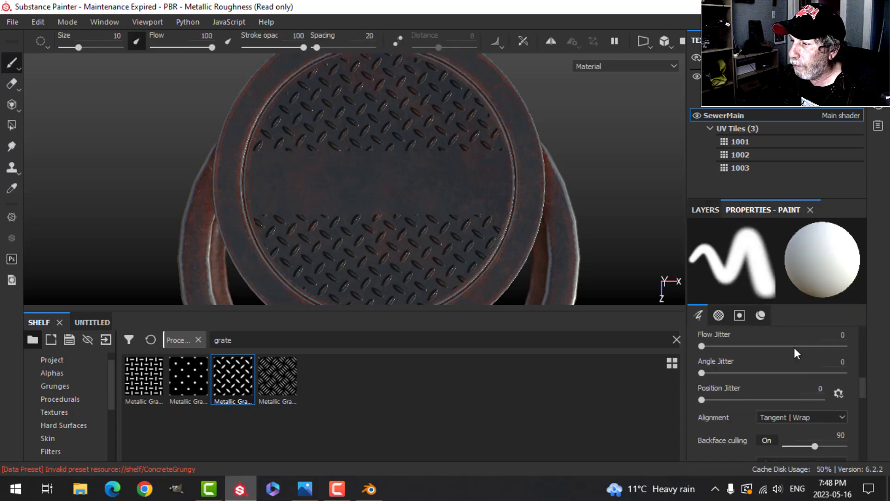
pyautogui.scroll(-10, 791, 355)
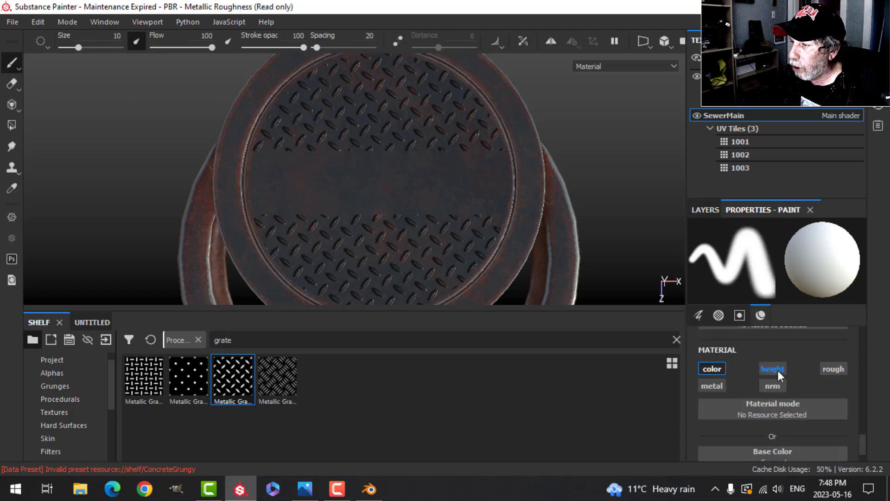
pyautogui.click(773, 369)
pyautogui.scroll(-2, 790, 418)
pyautogui.moveTo(773, 446); pyautogui.dragTo(863, 444)
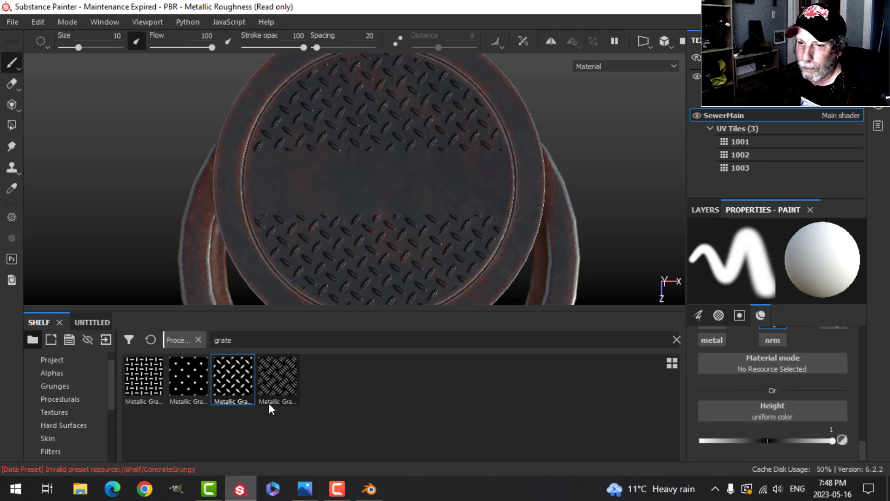
# Search the alphas for font and assign the Font Libre alpha to the brush.
pyautogui.click(65, 374)
pyautogui.click(254, 341)
pyautogui.write('font')
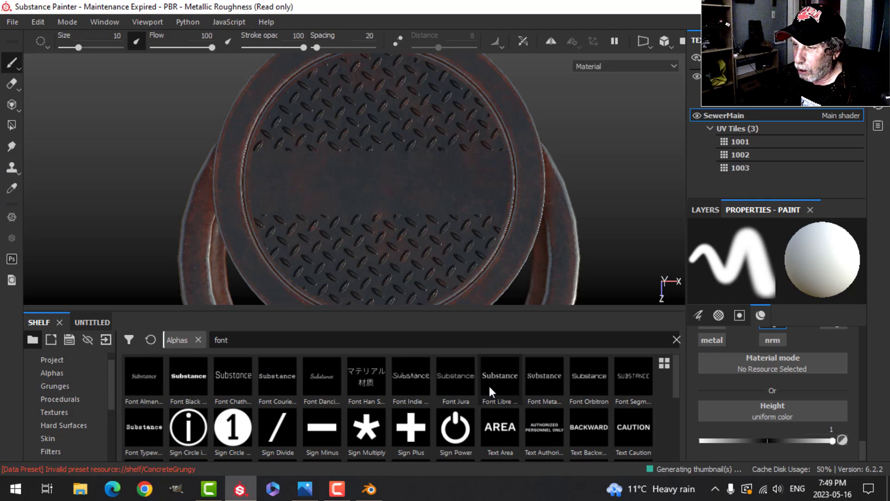
pyautogui.moveTo(499, 383); pyautogui.dragTo(715, 259)
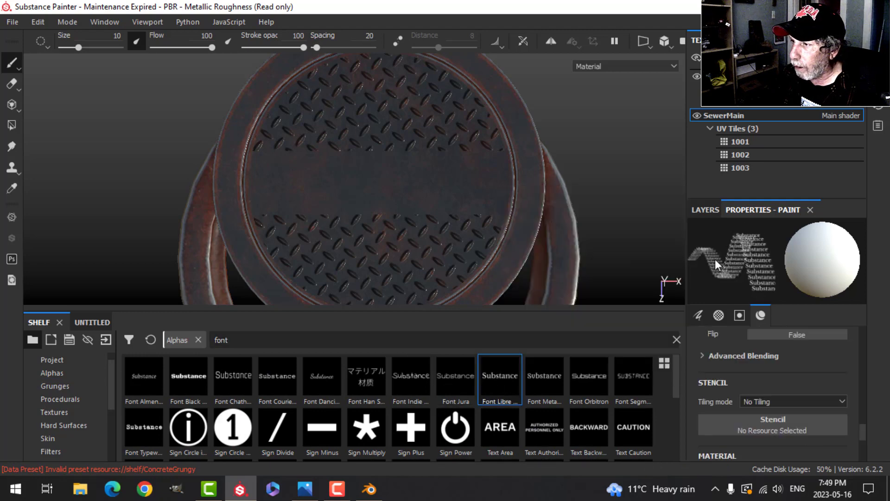
# Set the alpha's text to CITY OF NY in bold type with a text size of 0.15.
pyautogui.scroll(6, 779, 429)
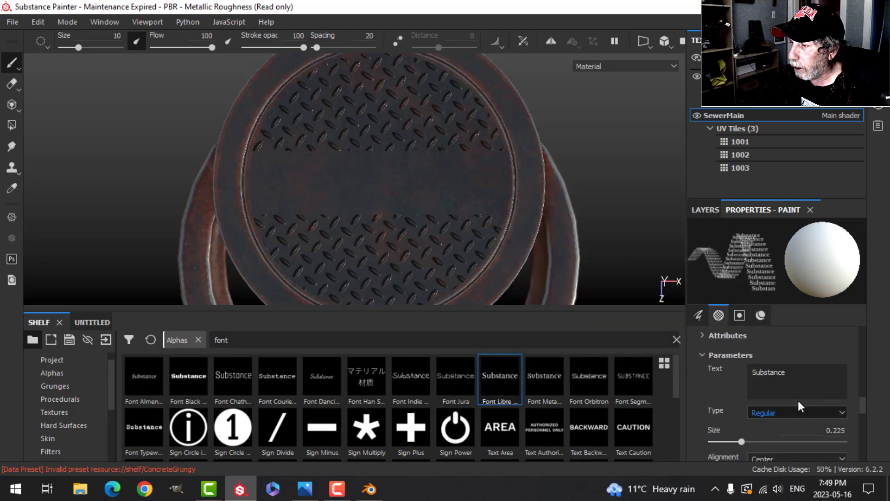
pyautogui.hotkey('ctrl', 'a')
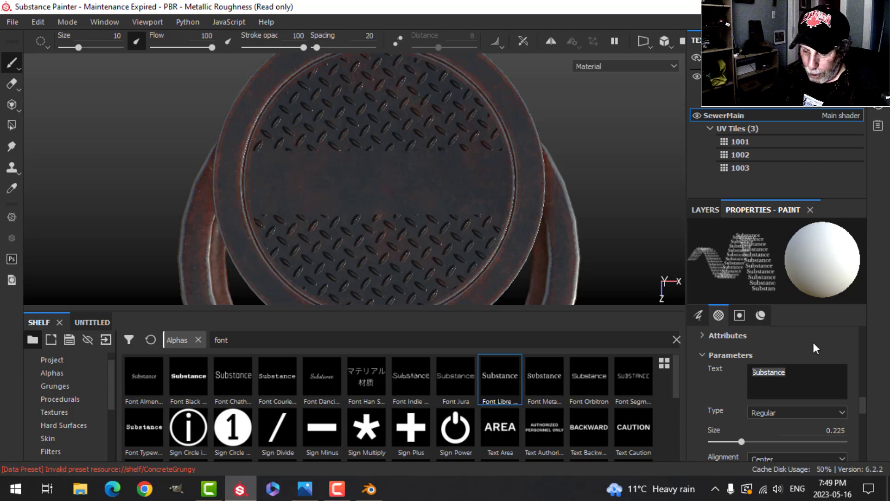
pyautogui.press('capslock')
pyautogui.write('CITY OF NY')
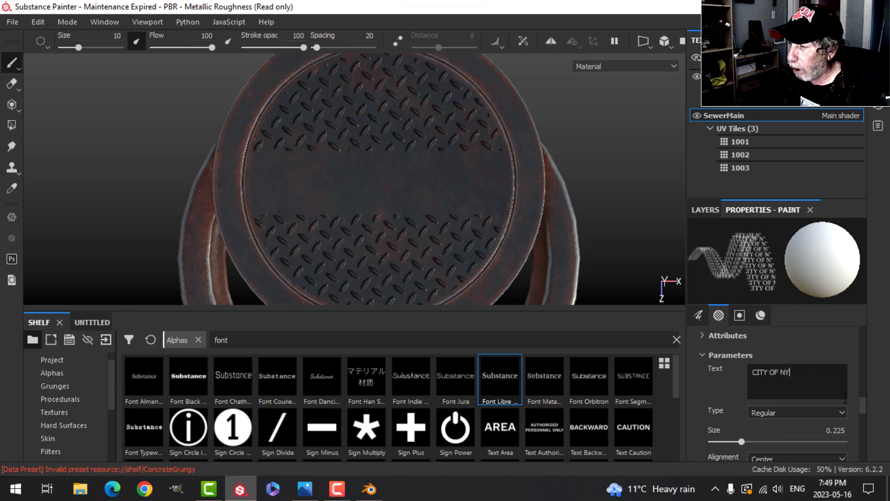
pyautogui.click(772, 412)
pyautogui.click(772, 429)
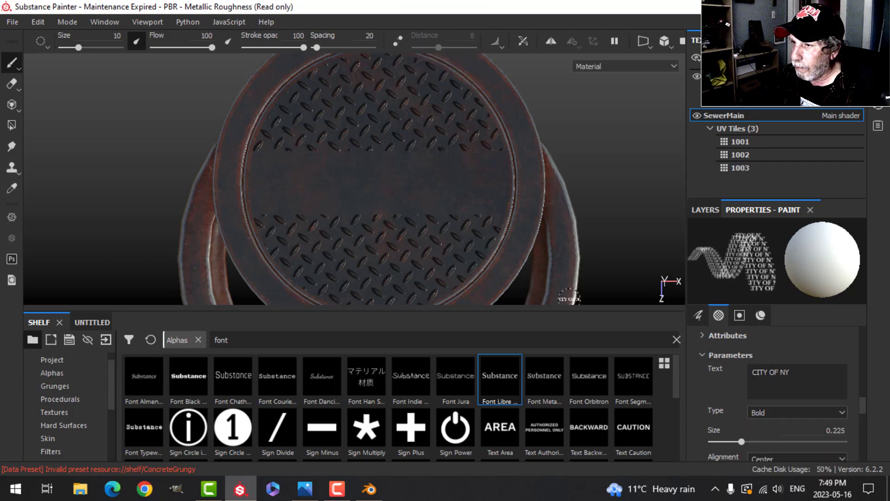
pyautogui.keyDown('ctrl'); pyautogui.moveTo(363, 174); pyautogui.dragTo(396, 175, button='right'); pyautogui.keyUp('ctrl')
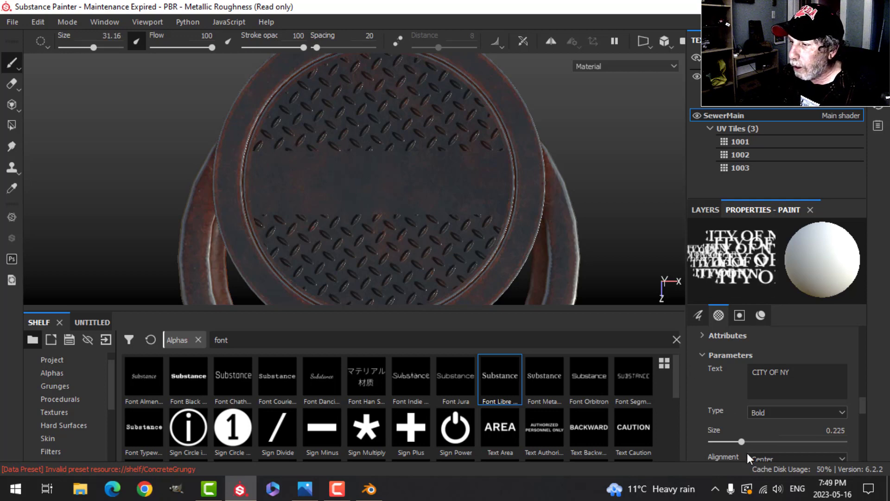
pyautogui.moveTo(743, 442); pyautogui.dragTo(731, 441)
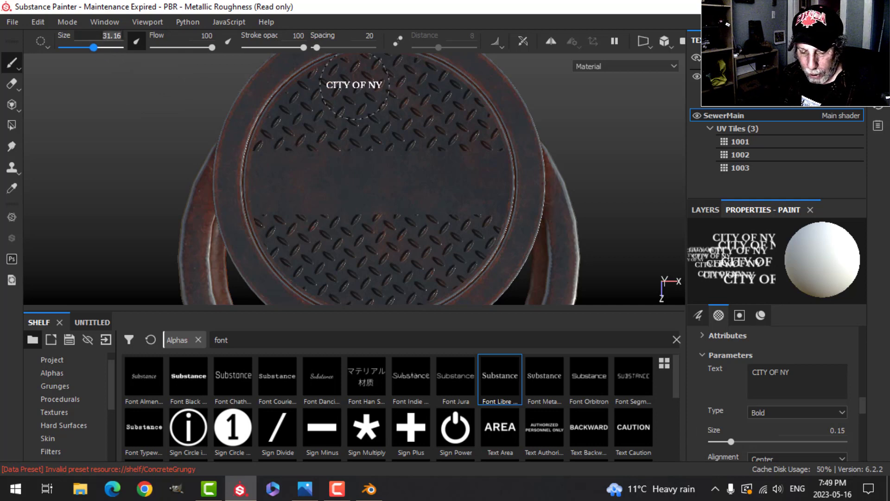
# Set the brush size to 120 and stamp CITY OF NY once across the plain band between the cover's grate patterns.
pyautogui.write('140')
pyautogui.press('Return')
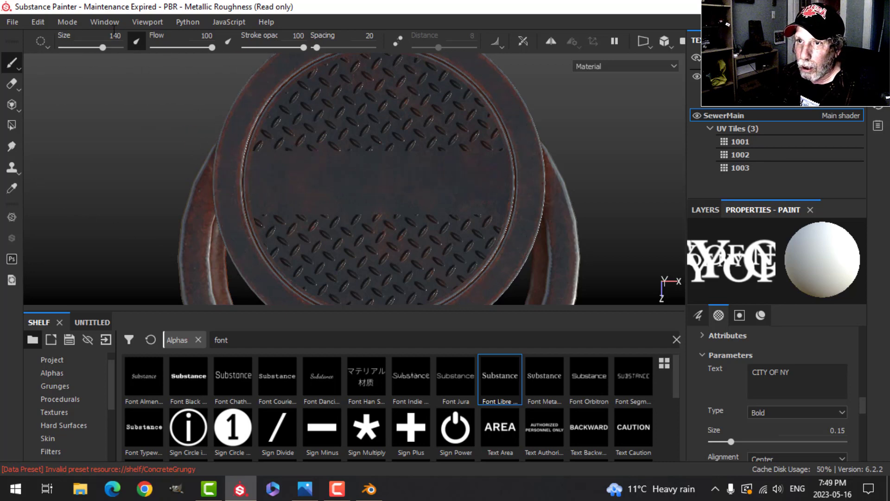
pyautogui.write('120')
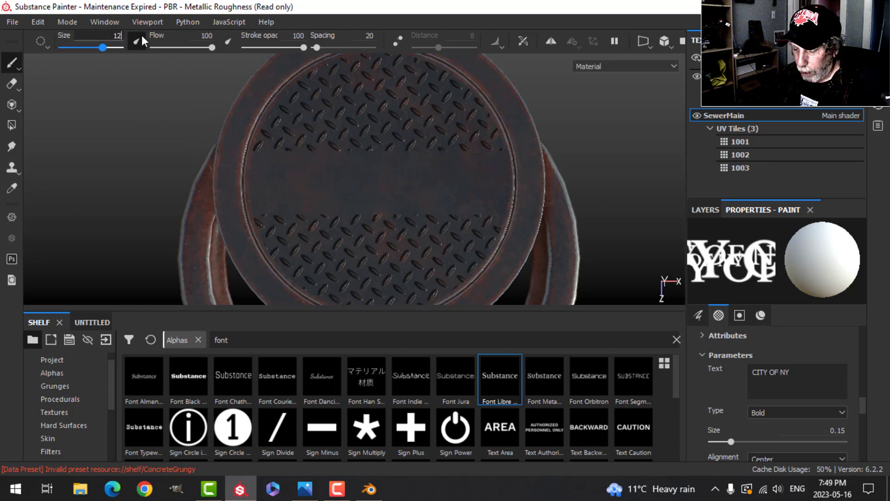
pyautogui.press('Return')
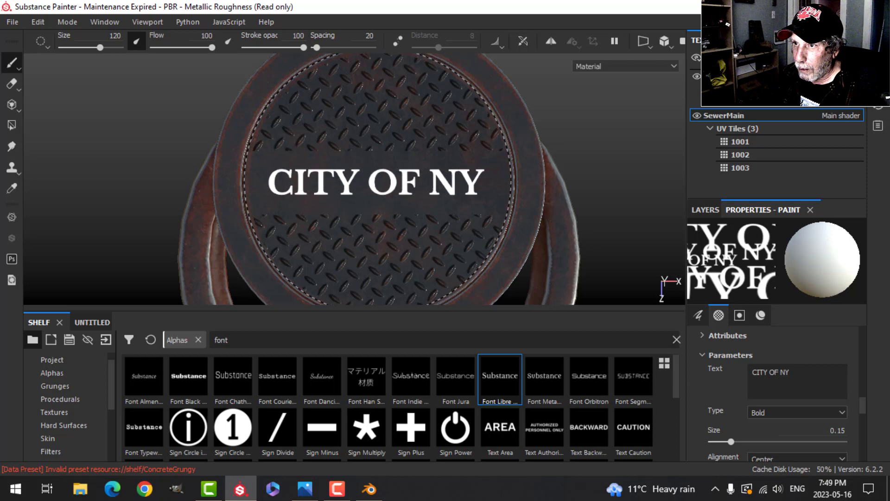
pyautogui.click(378, 183)
pyautogui.scroll(-3, 544, 214)
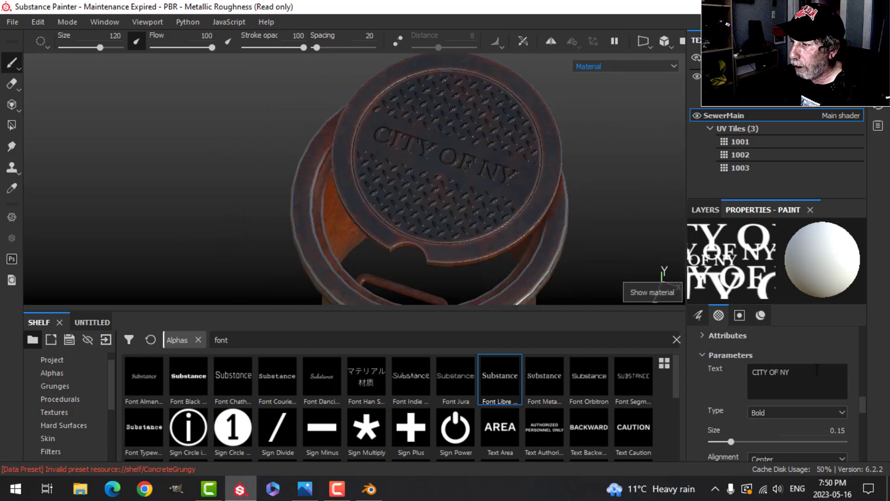
# Replace the brush alpha's text with 3B7Y.
pyautogui.moveTo(817, 369); pyautogui.dragTo(723, 371)
pyautogui.write('3B')
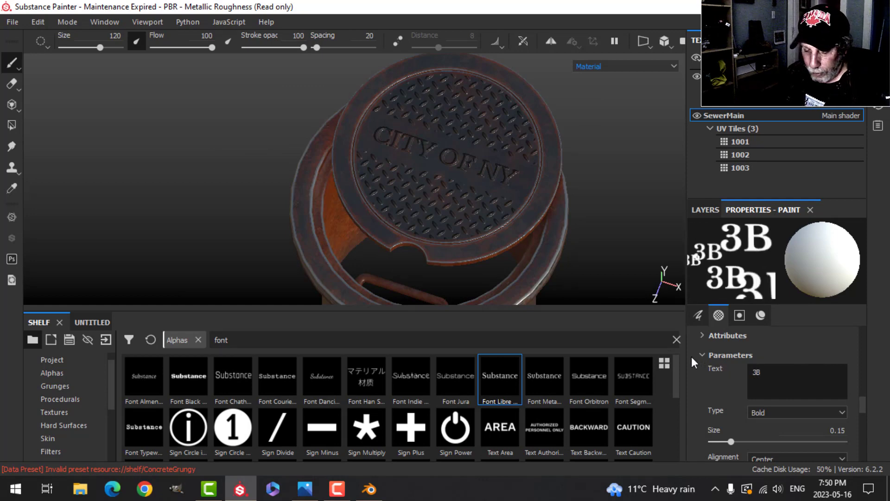
pyautogui.write('7')
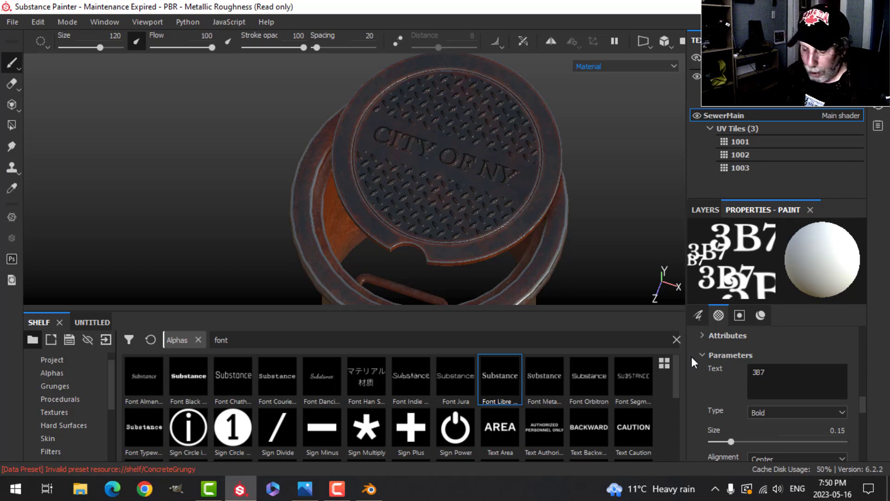
pyautogui.write('Y')
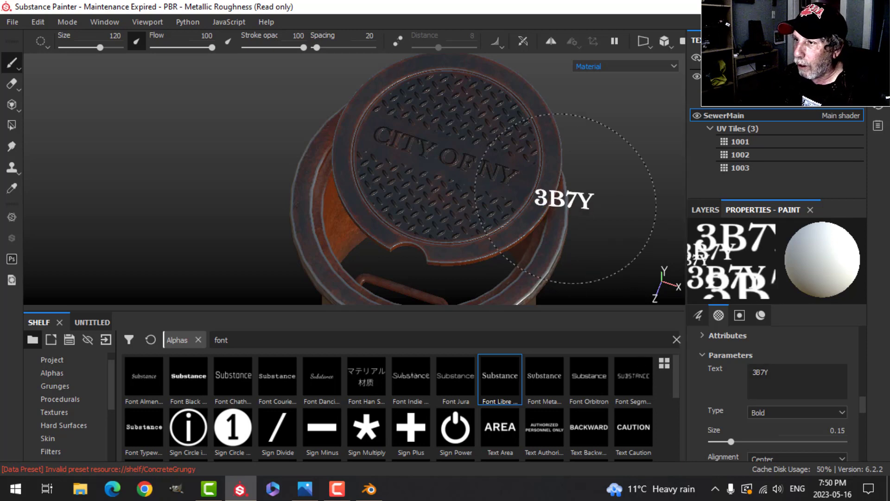
# Set the brush size to about 50.68 and its angle to 270, and stamp 3B7Y on the cover's outer rim beside NY.
pyautogui.keyDown('alt'); pyautogui.keyDown('shift'); pyautogui.moveTo(496, 195); pyautogui.dragTo(542, 173); pyautogui.keyUp('shift'); pyautogui.keyUp('alt')
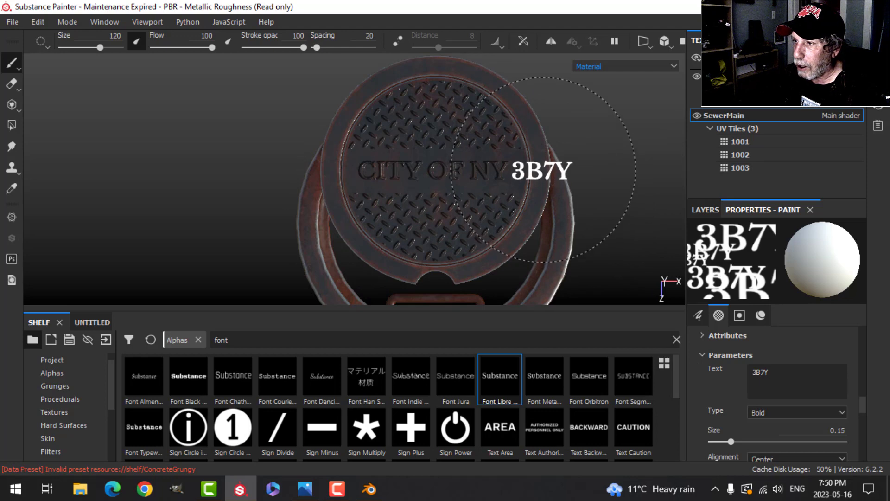
pyautogui.keyDown('ctrl'); pyautogui.moveTo(547, 164); pyautogui.dragTo(533, 164, button='right'); pyautogui.keyUp('ctrl')
pyautogui.scroll(-5, 830, 395)
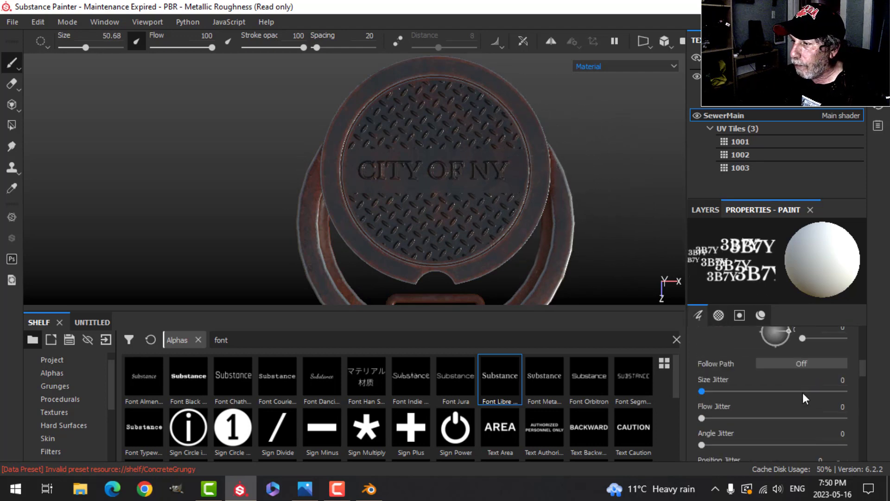
pyautogui.moveTo(790, 330); pyautogui.dragTo(781, 349)
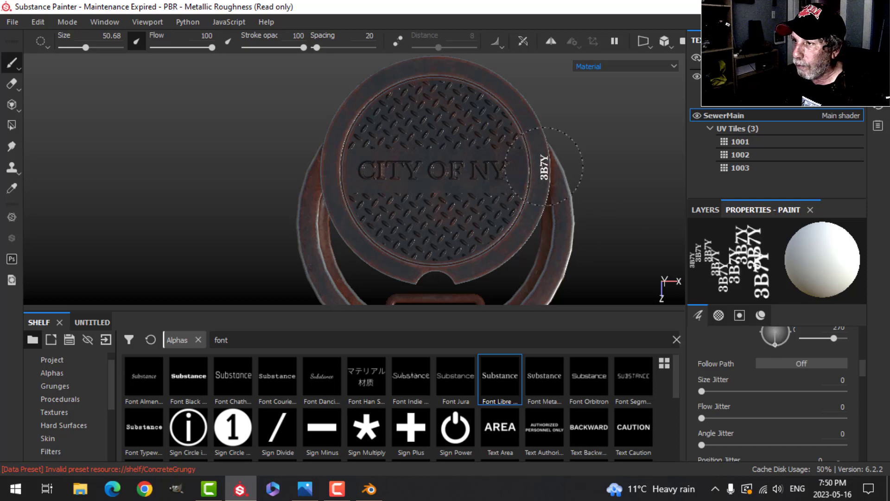
pyautogui.scroll(3, 549, 170)
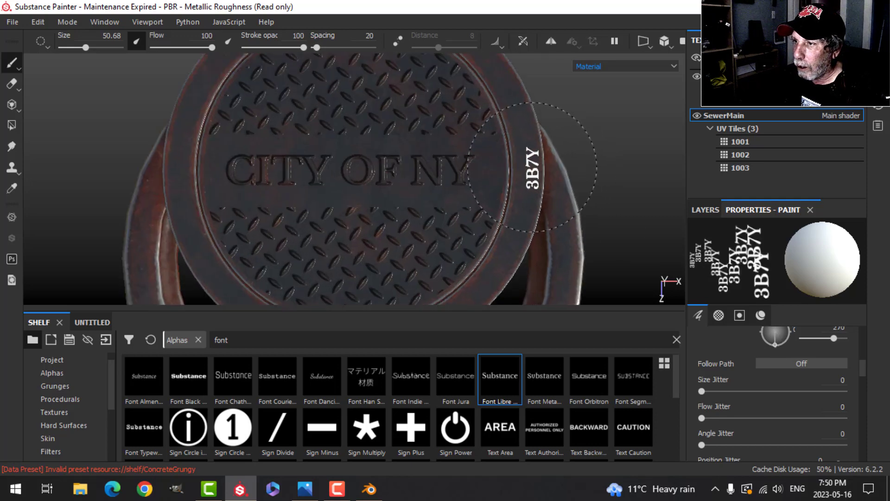
pyautogui.click(527, 161)
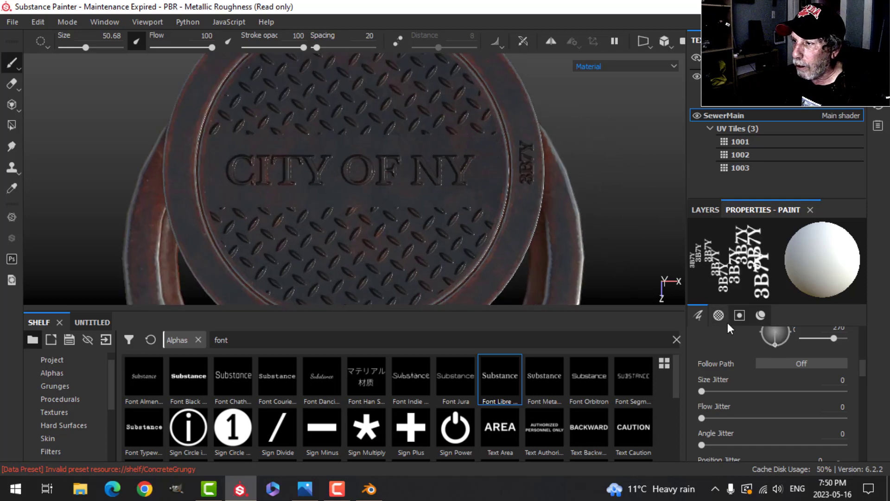
# Set the brush angle to 90 and stamp 3B7Y on the opposite side of the rim, beside CITY.
pyautogui.moveTo(772, 348)
pyautogui.mouseDown()
pyautogui.moveTo(781, 340)
pyautogui.moveTo(778, 313)
pyautogui.mouseUp()
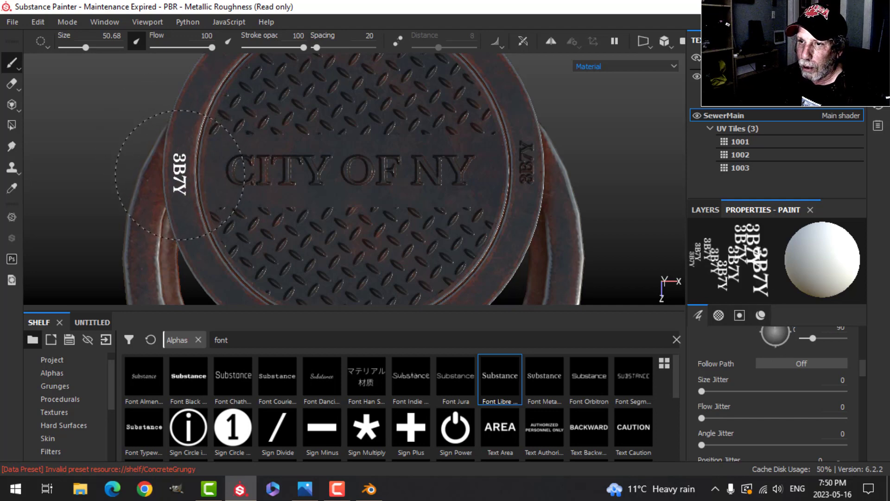
pyautogui.moveTo(240, 174)
pyautogui.keyDown('alt'); pyautogui.mouseDown()
pyautogui.moveTo(415, 174)
pyautogui.moveTo(476, 231)
pyautogui.moveTo(380, 207)
pyautogui.moveTo(358, 243)
pyautogui.moveTo(324, 201)
pyautogui.moveTo(449, 291)
pyautogui.moveTo(473, 205)
pyautogui.moveTo(466, 222)
pyautogui.mouseUp(); pyautogui.keyUp('alt')
# Switch the viewport to perspective and examine the stamped lettering on the cover from several angles.
pyautogui.click(666, 43)
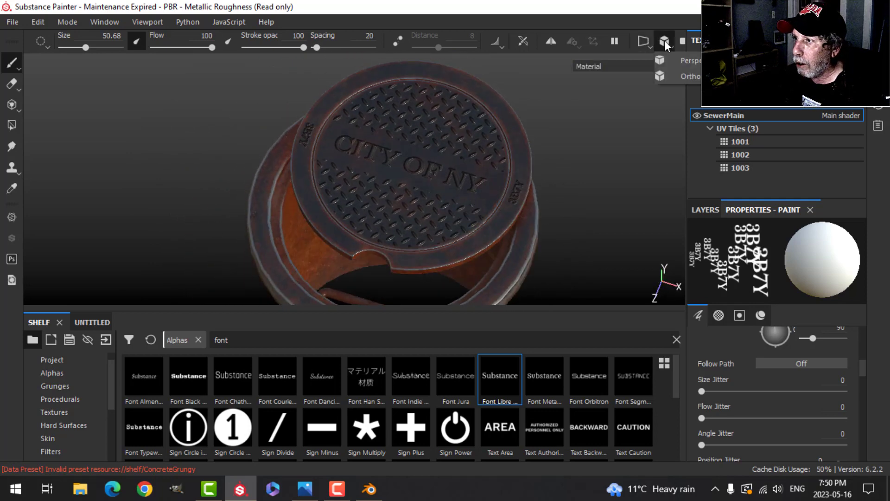
pyautogui.click(670, 57)
pyautogui.scroll(-2, 550, 197)
pyautogui.keyDown('alt'); pyautogui.moveTo(569, 206); pyautogui.dragTo(485, 163, button='middle'); pyautogui.keyUp('alt')
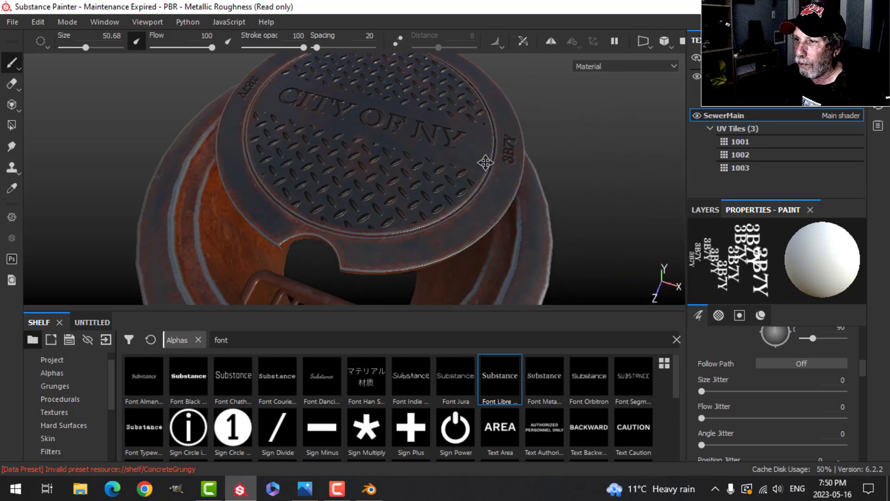
pyautogui.keyDown('alt'); pyautogui.moveTo(514, 194); pyautogui.dragTo(493, 204); pyautogui.keyUp('alt')
pyautogui.scroll(-3, 514, 199)
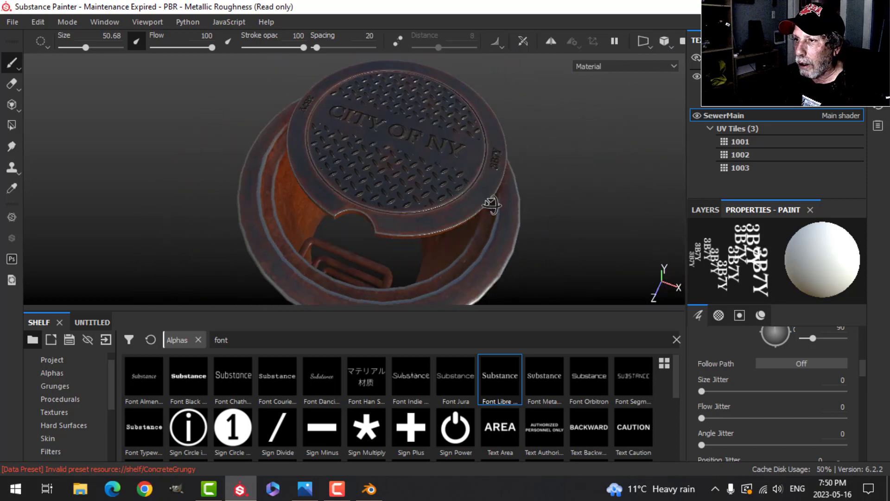
pyautogui.scroll(5, 484, 205)
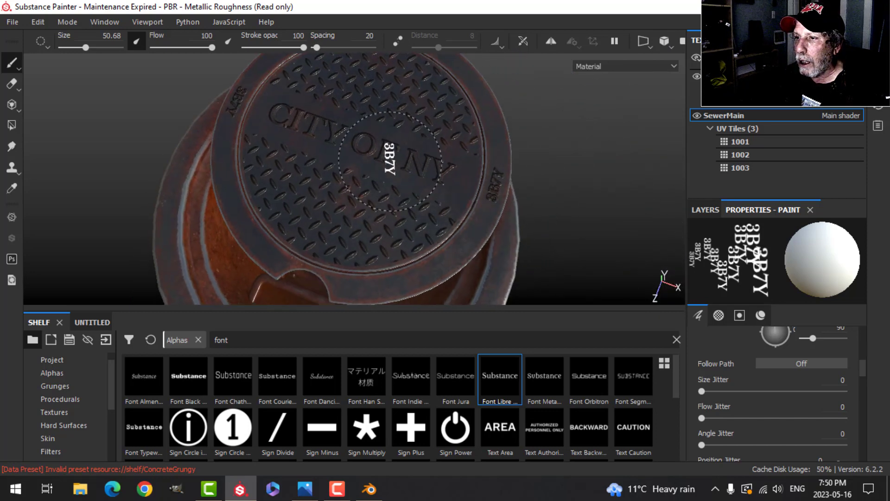
pyautogui.scroll(-2, 490, 207)
pyautogui.keyDown('alt'); pyautogui.moveTo(494, 236); pyautogui.dragTo(497, 215, button='middle'); pyautogui.keyUp('alt')
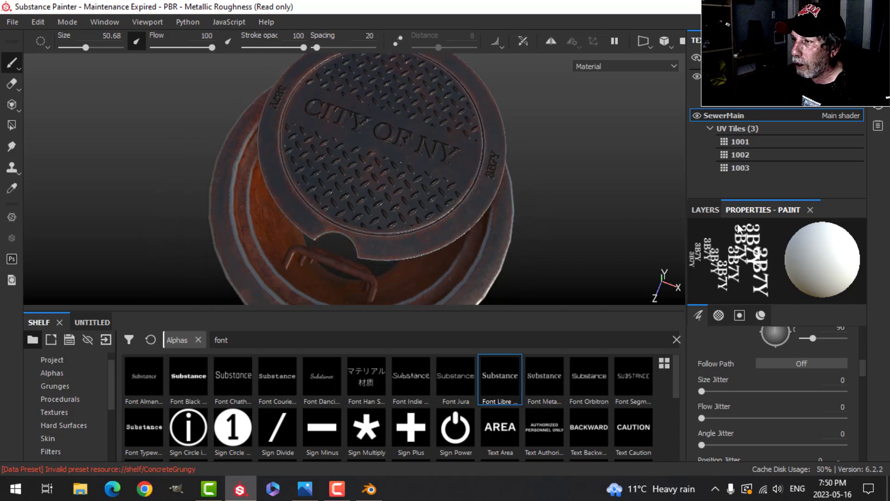
# Rename the lettering's paint layer, Layer 1, as Text.
pyautogui.click(709, 210)
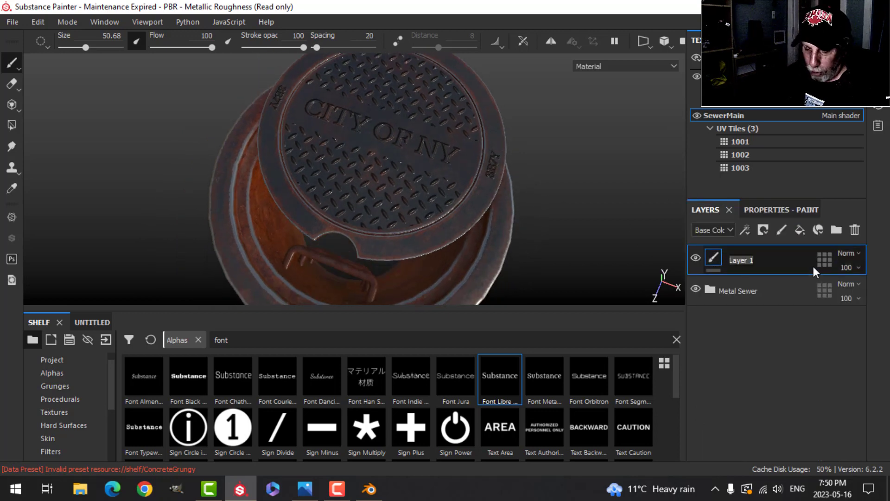
pyautogui.press('capslock')
pyautogui.write('Text')
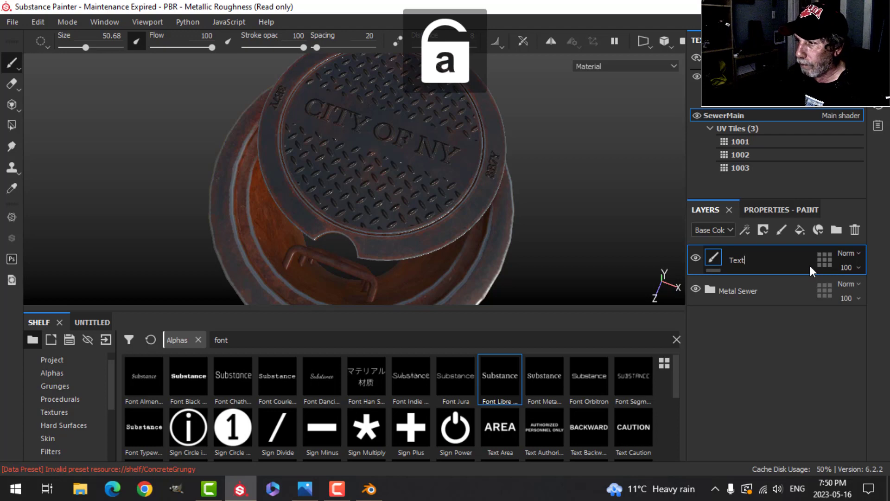
pyautogui.press('Return')
# Move the Text layer into the Metal Sewer folder between Rust and Paint, and add an anchor point to it.
pyautogui.click(717, 287)
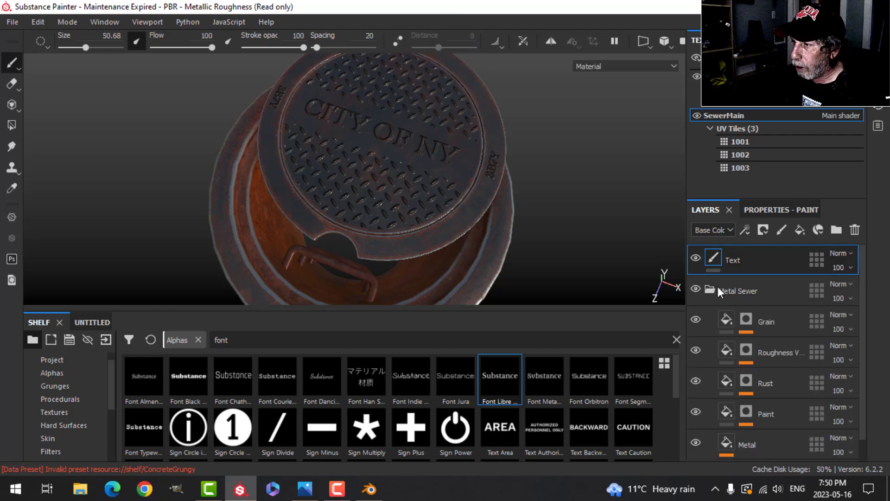
pyautogui.moveTo(735, 259)
pyautogui.mouseDown()
pyautogui.moveTo(757, 420)
pyautogui.moveTo(757, 399)
pyautogui.mouseUp()
pyautogui.scroll(-1, 783, 385)
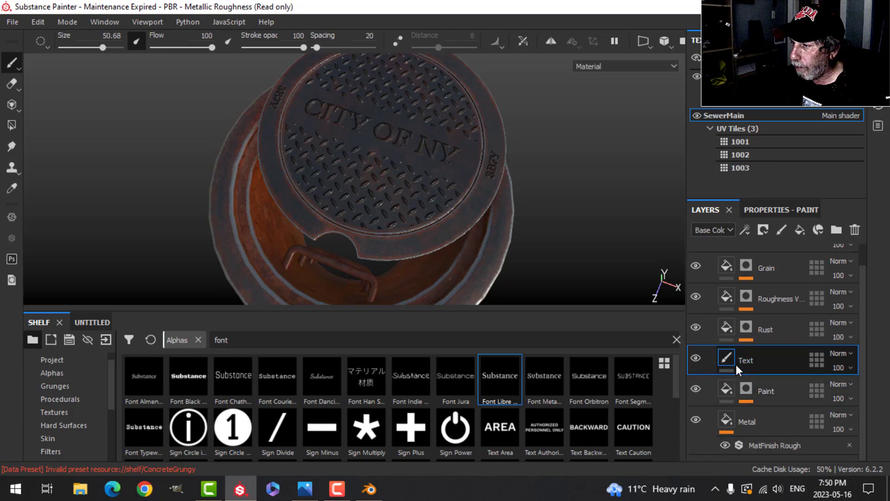
pyautogui.click(748, 232)
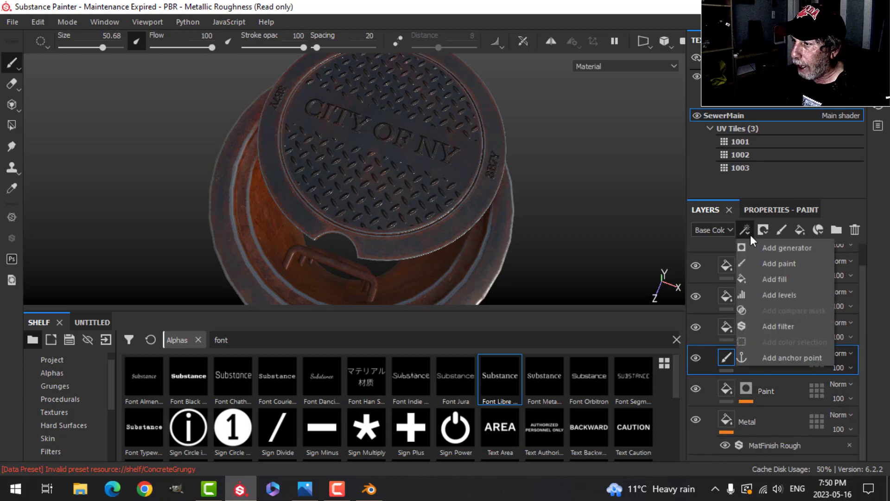
pyautogui.click(772, 358)
# Enable micro height in the micro details of the Dirt generator on the Rust layer's mask.
pyautogui.click(747, 327)
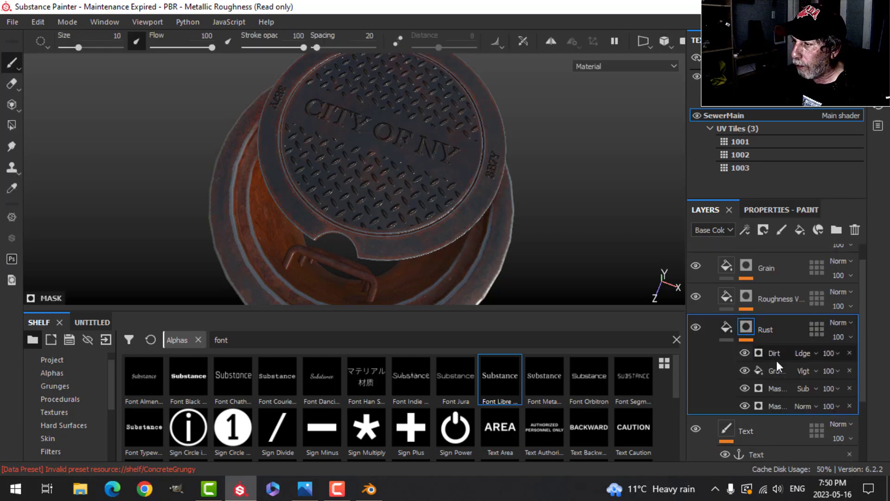
pyautogui.click(785, 354)
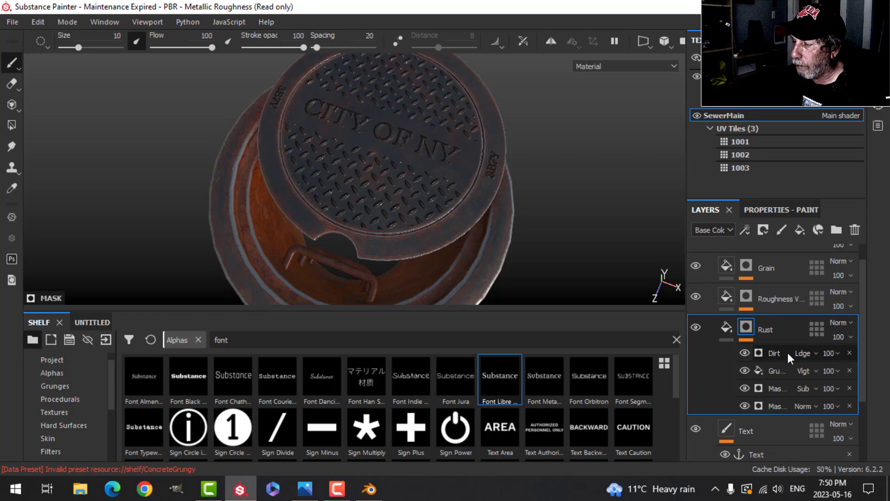
pyautogui.click(770, 209)
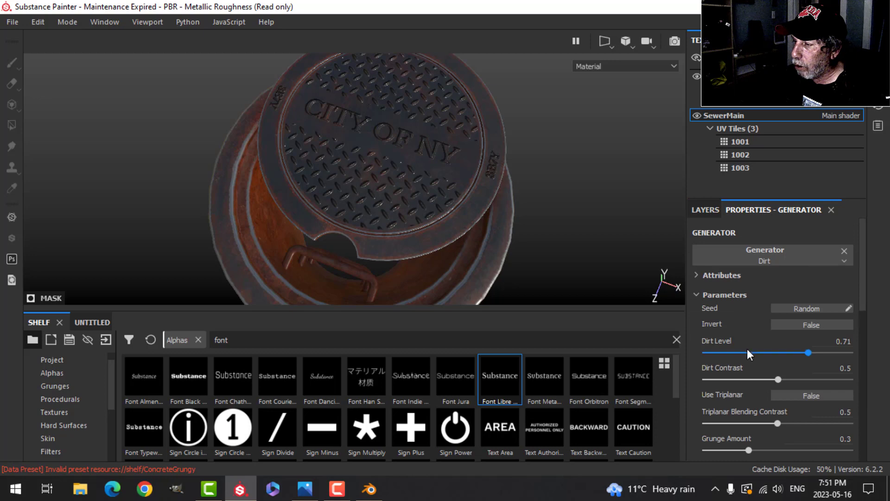
pyautogui.scroll(-6, 748, 349)
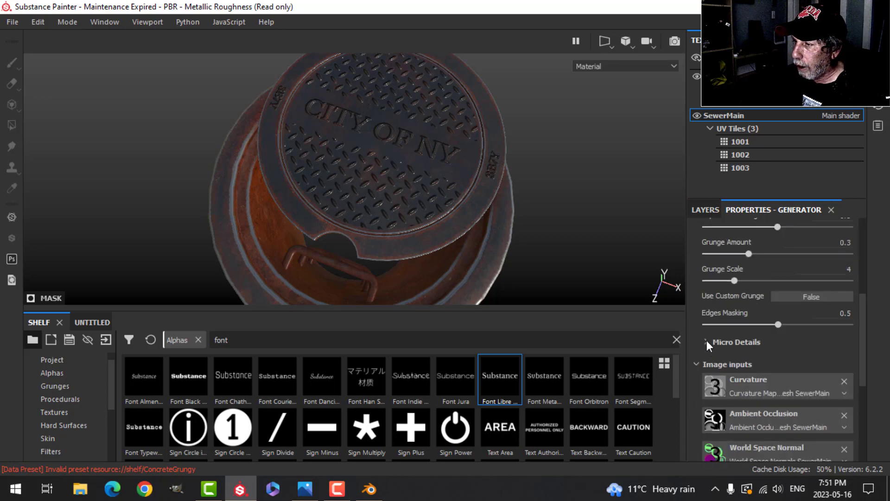
pyautogui.click(706, 341)
pyautogui.scroll(-2, 770, 355)
pyautogui.click(795, 319)
pyautogui.scroll(-3, 795, 387)
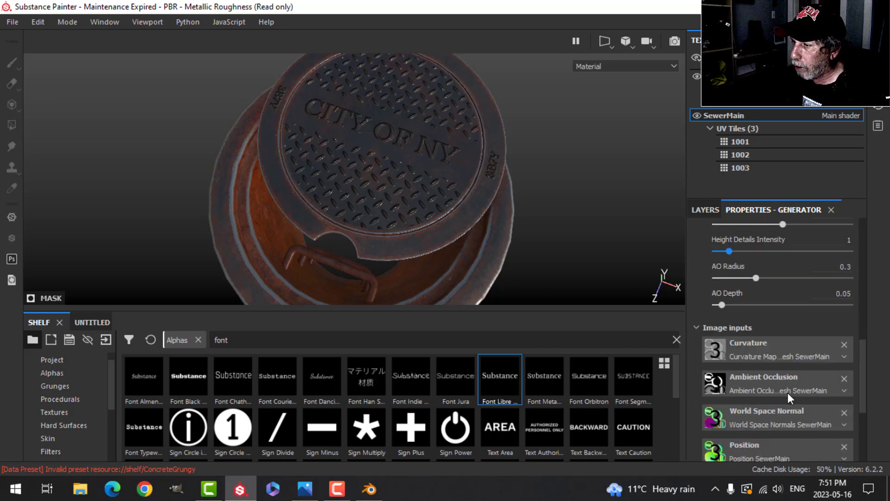
# Assign the Text anchor point to the Dirt generator's Micro Height input and set its referenced channel to Height.
pyautogui.scroll(-3, 789, 393)
pyautogui.click(776, 420)
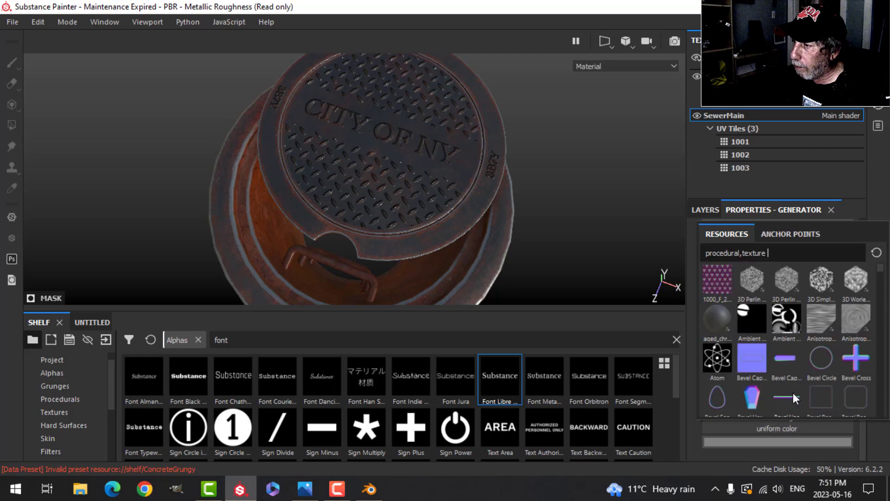
pyautogui.click(774, 235)
pyautogui.click(726, 255)
pyautogui.scroll(-1, 816, 427)
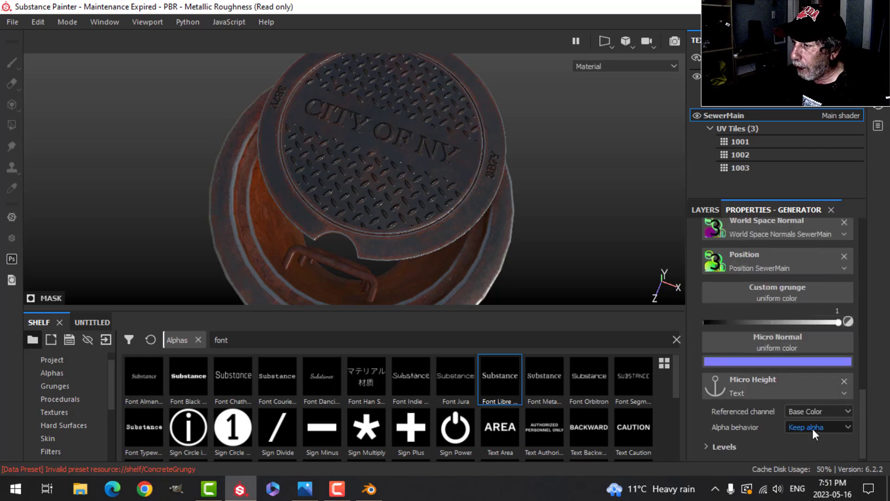
pyautogui.click(820, 411)
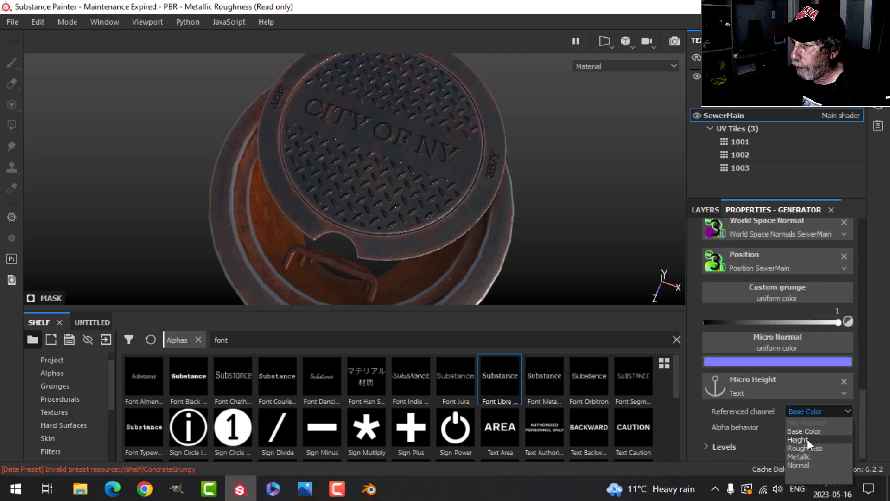
pyautogui.click(808, 438)
# Lower the white output level of the Micro Height anchor to 0.033 and check the rust around the lettering.
pyautogui.scroll(2, 449, 167)
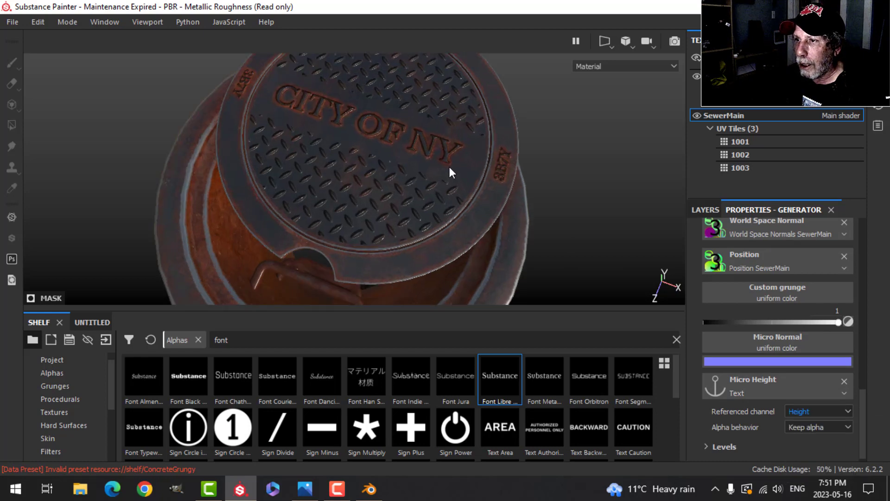
pyautogui.scroll(-1, 747, 406)
pyautogui.click(709, 439)
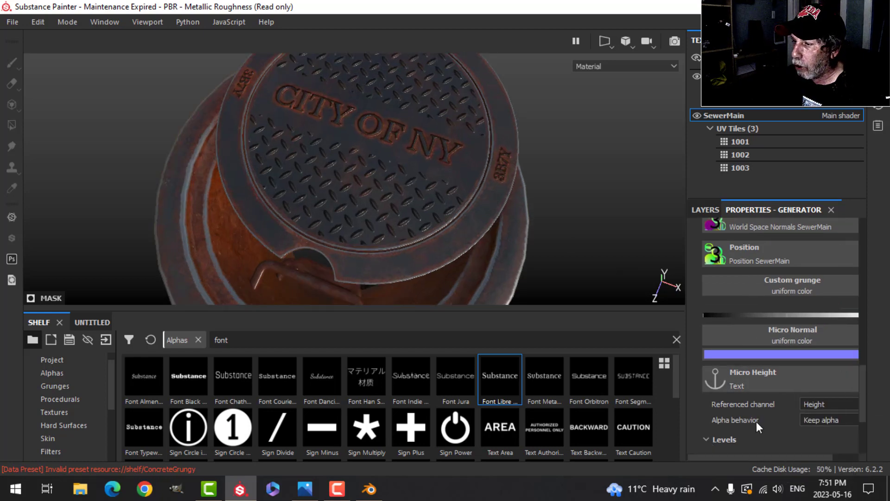
pyautogui.moveTo(763, 458); pyautogui.dragTo(829, 459)
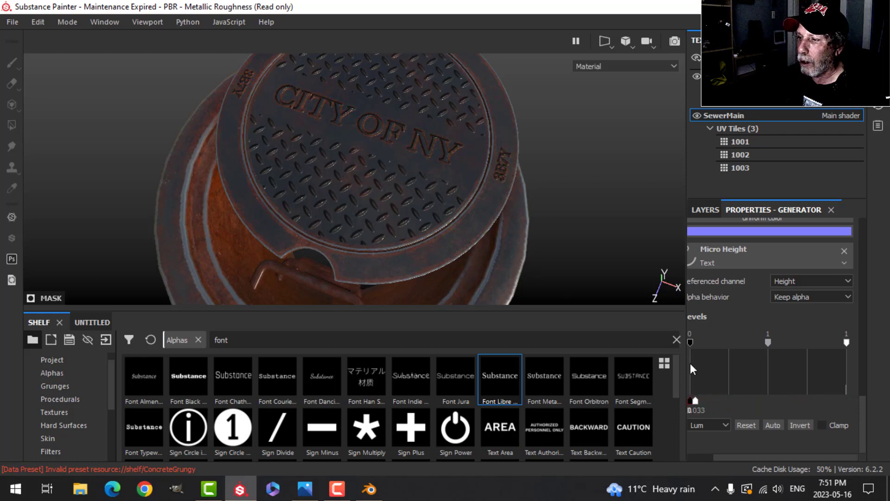
pyautogui.keyDown('alt'); pyautogui.moveTo(467, 172); pyautogui.dragTo(456, 189); pyautogui.keyUp('alt')
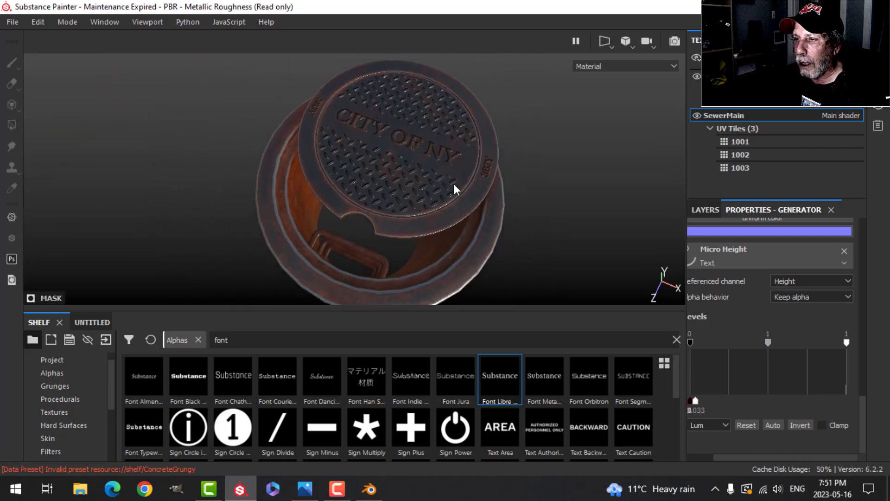
pyautogui.scroll(2, 427, 200)
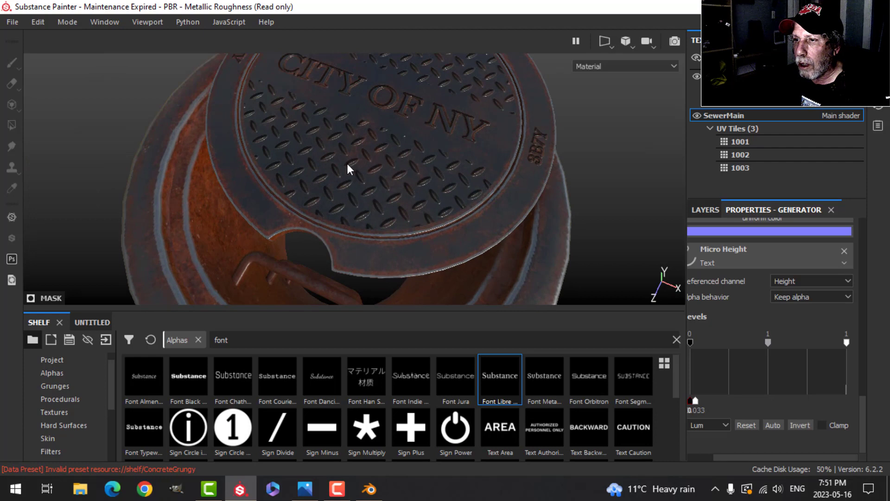
# In the texture set holding the Pattern layer, move Pattern into the Metal Sewer folder between Rust and Paint.
pyautogui.click(705, 209)
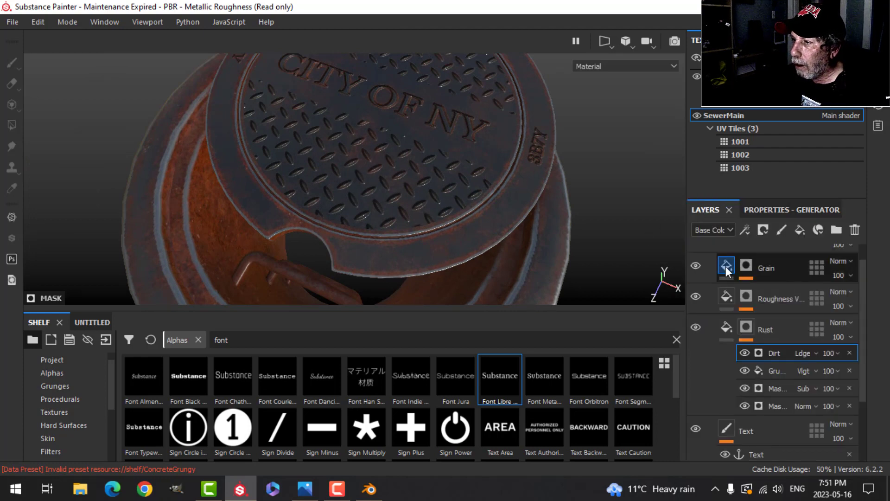
pyautogui.click(711, 260)
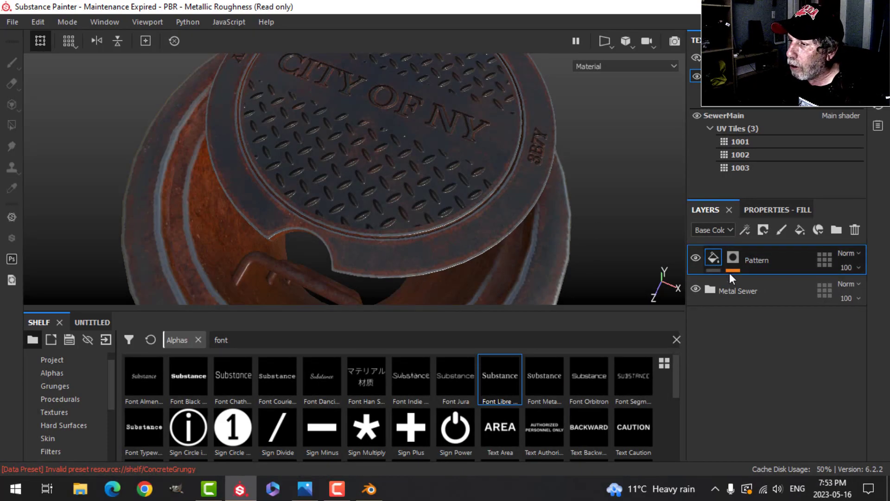
pyautogui.click(710, 290)
pyautogui.moveTo(753, 263); pyautogui.dragTo(754, 396)
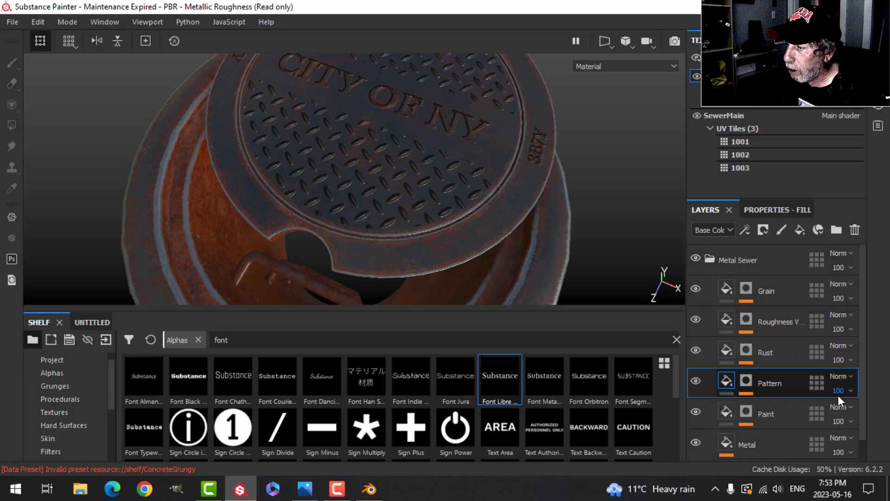
# Add an anchor point to the mask of the Pattern layer.
pyautogui.click(745, 381)
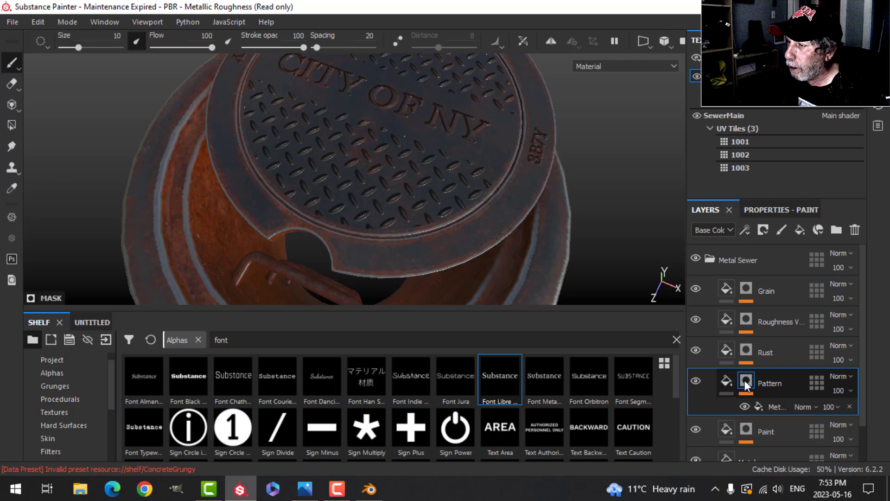
pyautogui.rightClick(746, 380)
pyautogui.click(751, 371)
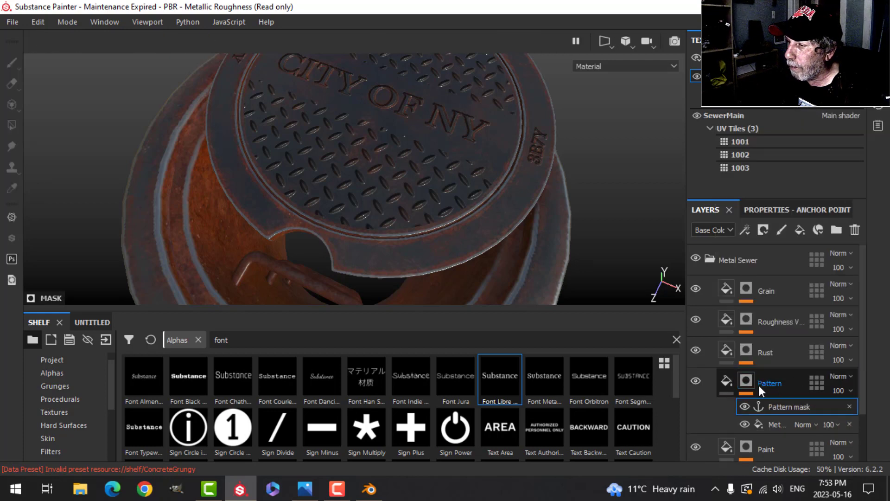
# Enable micro height in the micro details of the Dirt generator on this texture set's Rust mask.
pyautogui.click(746, 353)
pyautogui.click(783, 376)
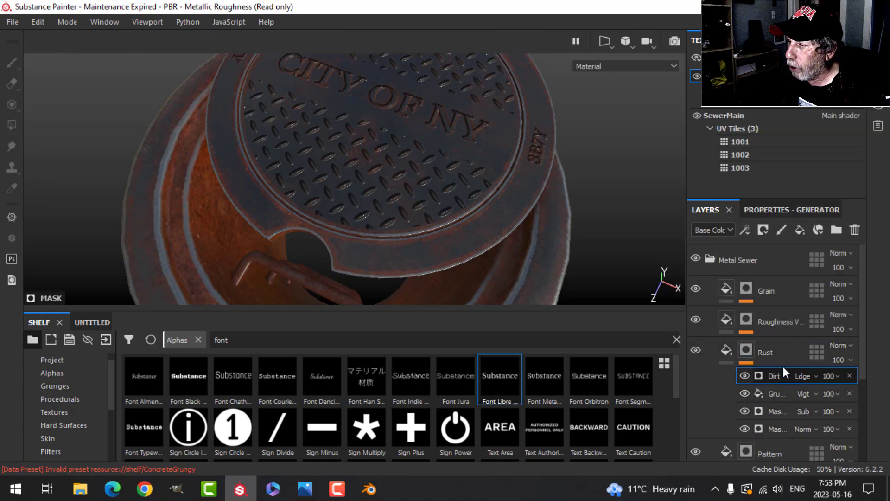
pyautogui.click(770, 207)
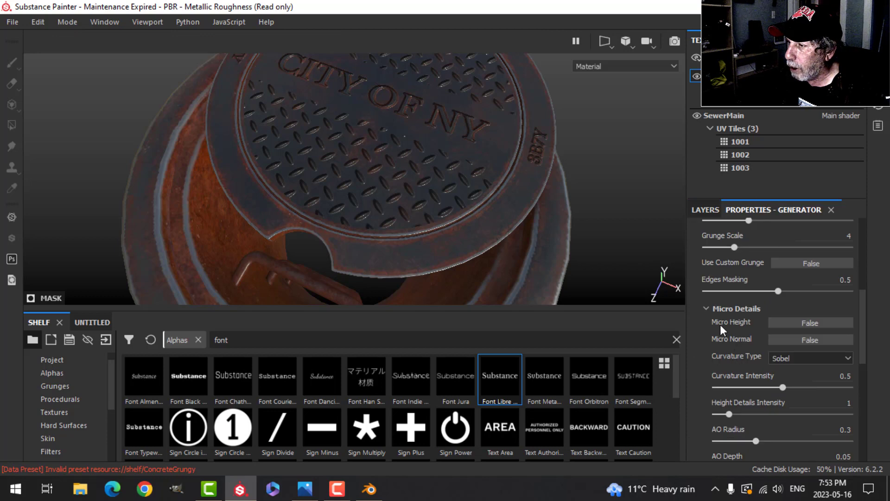
pyautogui.click(787, 322)
# Assign the Pattern mask anchor point to the Dirt generator's Micro Height input.
pyautogui.scroll(-5, 792, 411)
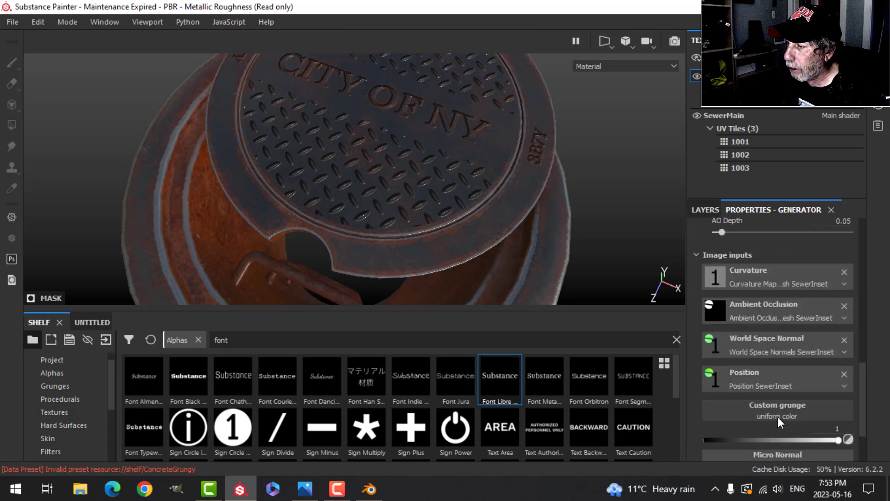
pyautogui.scroll(-1, 777, 416)
pyautogui.click(775, 418)
pyautogui.click(788, 232)
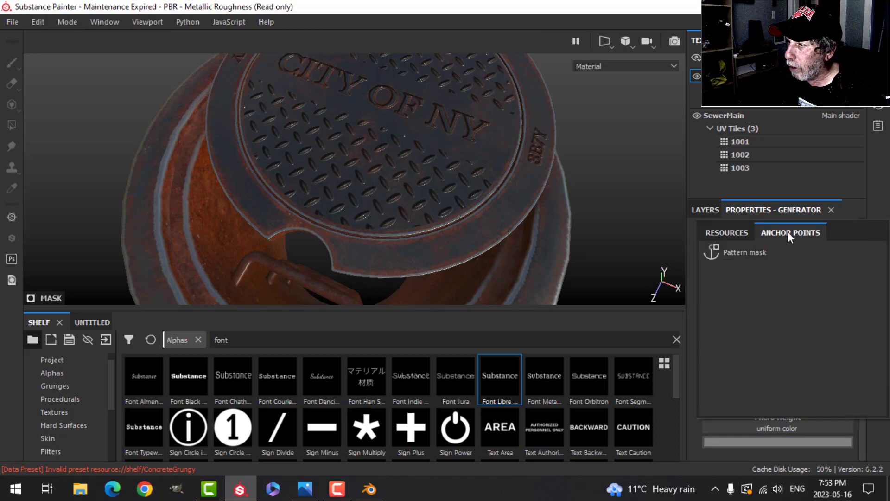
pyautogui.click(744, 253)
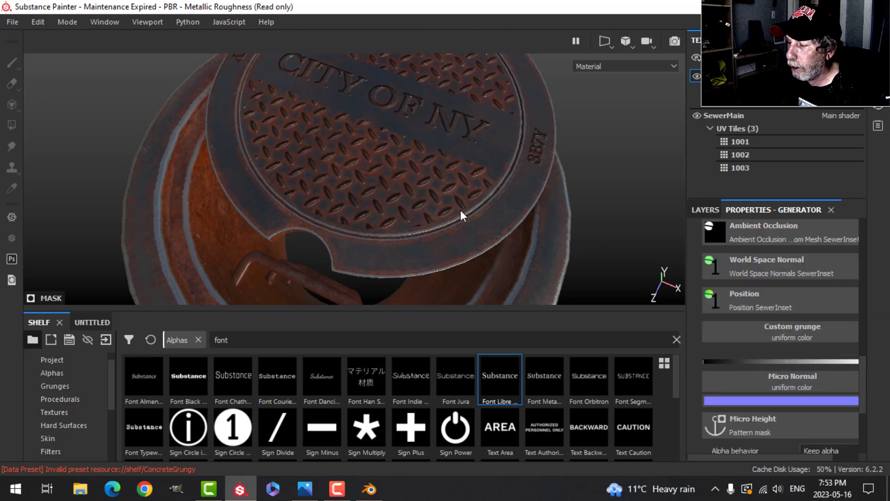
# Lower the white output level of the Pattern mask anchor to 0.075 and check the rust on the whole cover.
pyautogui.scroll(-3, 800, 439)
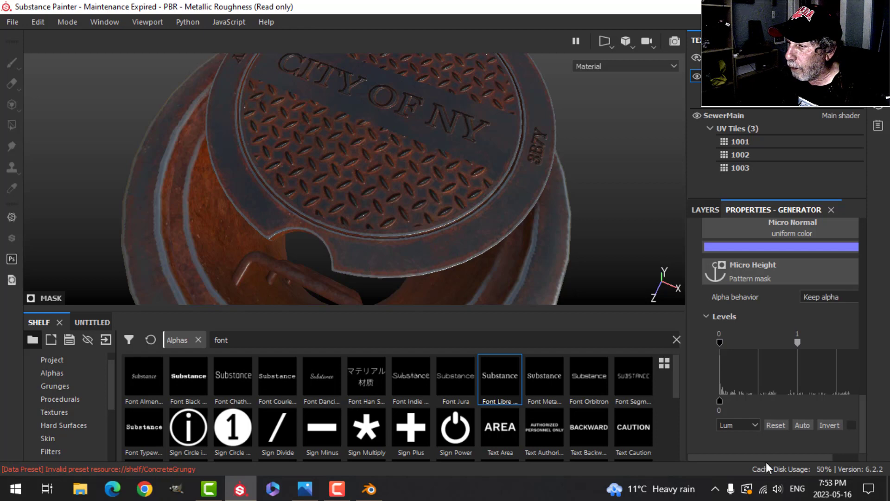
pyautogui.moveTo(764, 460); pyautogui.dragTo(794, 460)
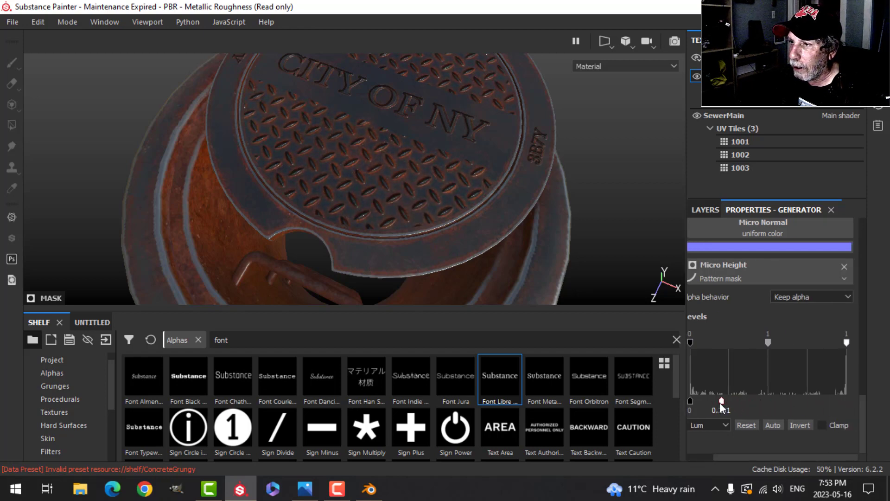
pyautogui.moveTo(719, 403); pyautogui.dragTo(703, 404)
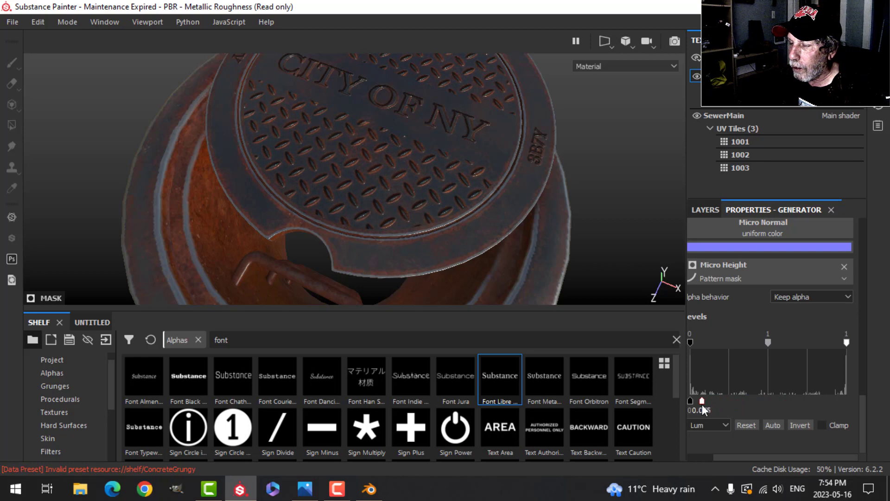
pyautogui.click(613, 200)
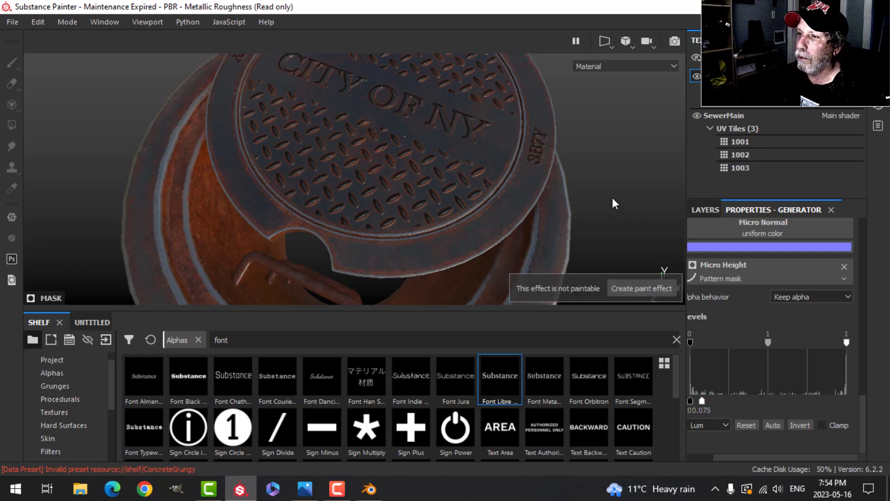
pyautogui.scroll(-5, 612, 201)
pyautogui.moveTo(588, 203)
pyautogui.keyDown('alt'); pyautogui.mouseDown()
pyautogui.moveTo(524, 156)
pyautogui.moveTo(567, 222)
pyautogui.moveTo(461, 177)
pyautogui.moveTo(455, 201)
pyautogui.moveTo(510, 179)
pyautogui.moveTo(511, 235)
pyautogui.moveTo(503, 204)
pyautogui.mouseUp(); pyautogui.keyUp('alt')
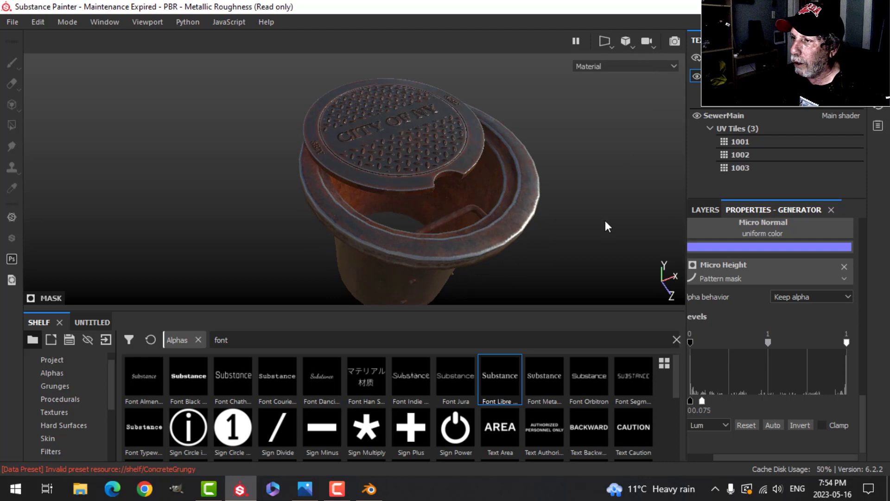
# Raise the texture set size to 2048 to preview the material at higher resolution.
pyautogui.click(810, 41)
pyautogui.scroll(5, 790, 158)
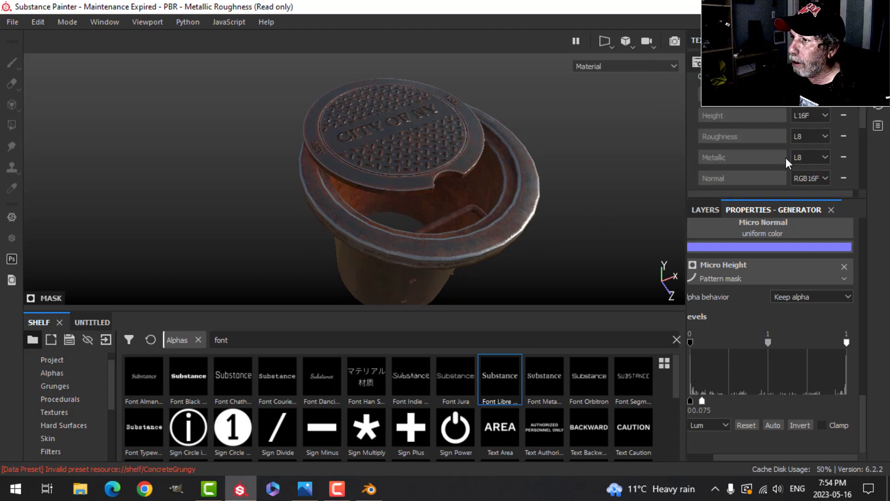
pyautogui.scroll(2, 788, 160)
pyautogui.click(788, 124)
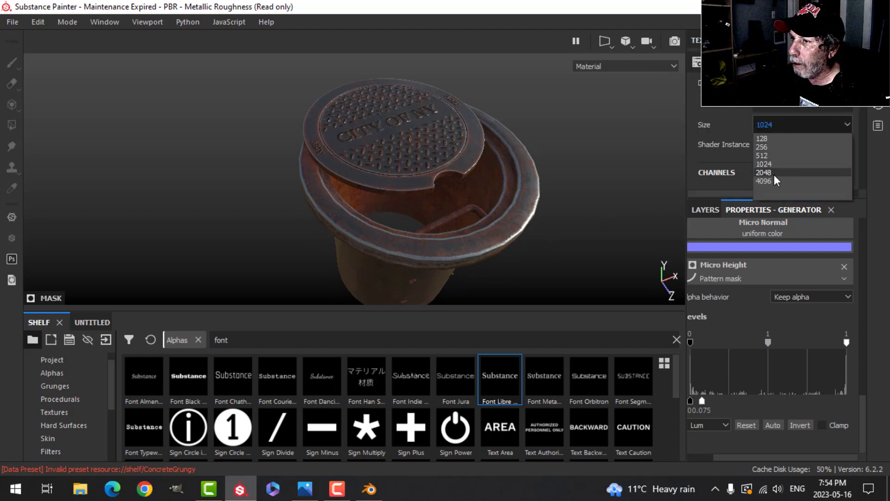
pyautogui.click(764, 172)
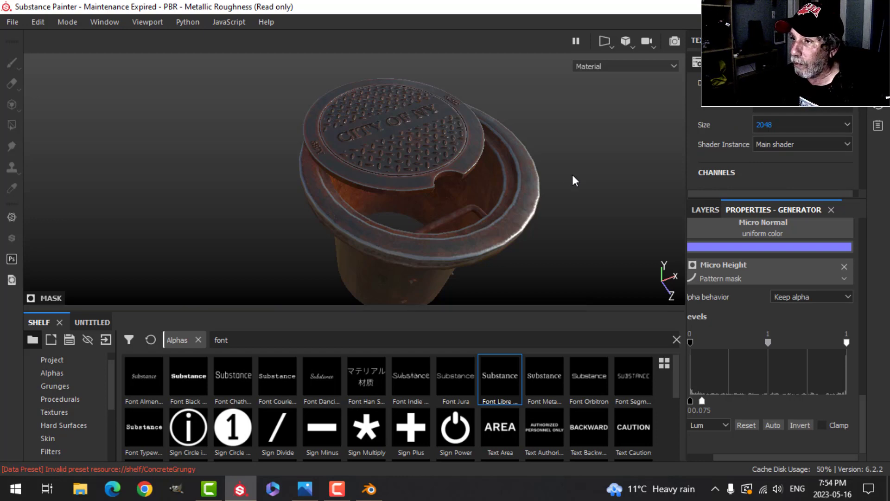
# Maximize the viewport and activate temporal anti-aliasing in the display's camera settings.
pyautogui.press('Tab')
pyautogui.keyDown('alt'); pyautogui.moveTo(588, 185); pyautogui.dragTo(622, 208); pyautogui.keyUp('alt')
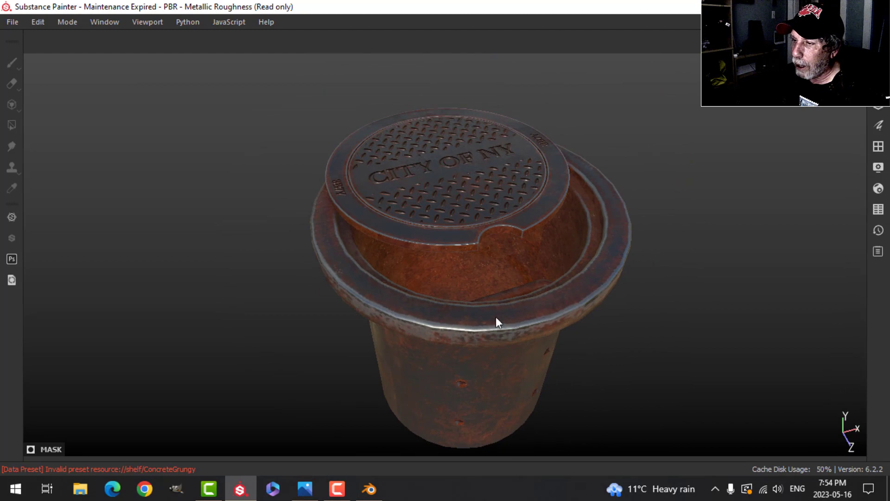
pyautogui.click(878, 168)
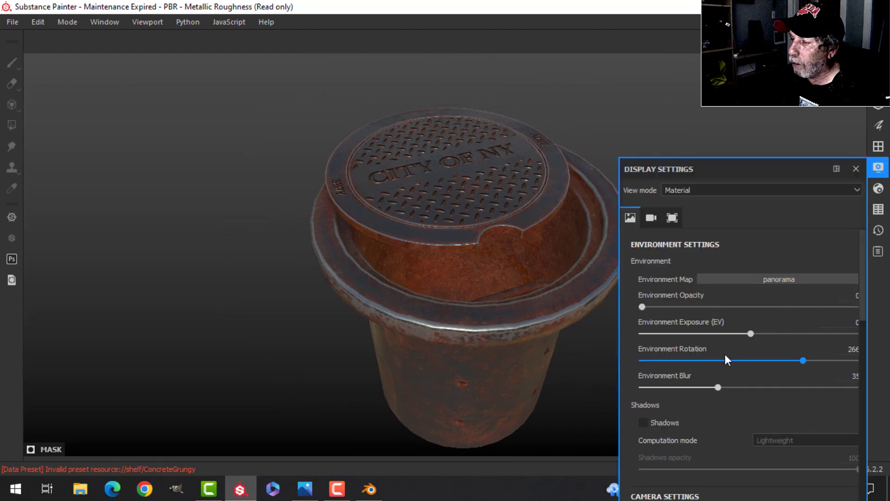
pyautogui.scroll(-8, 725, 355)
pyautogui.scroll(-4, 724, 353)
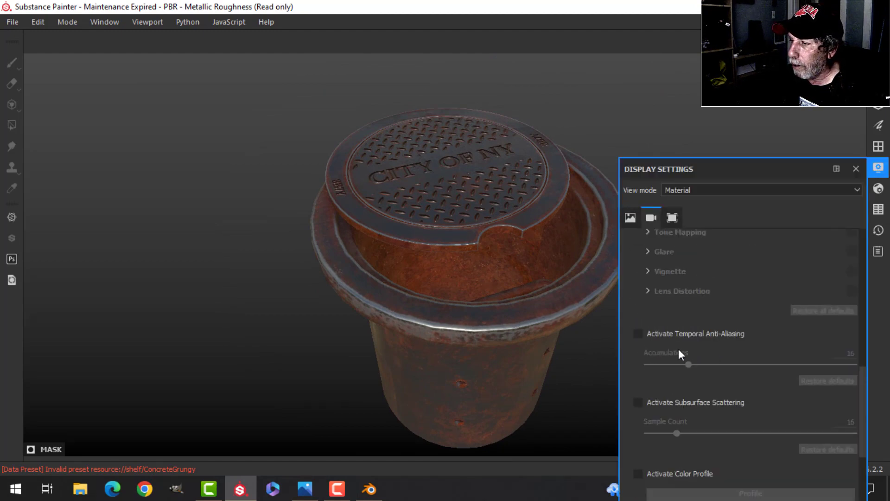
pyautogui.click(639, 334)
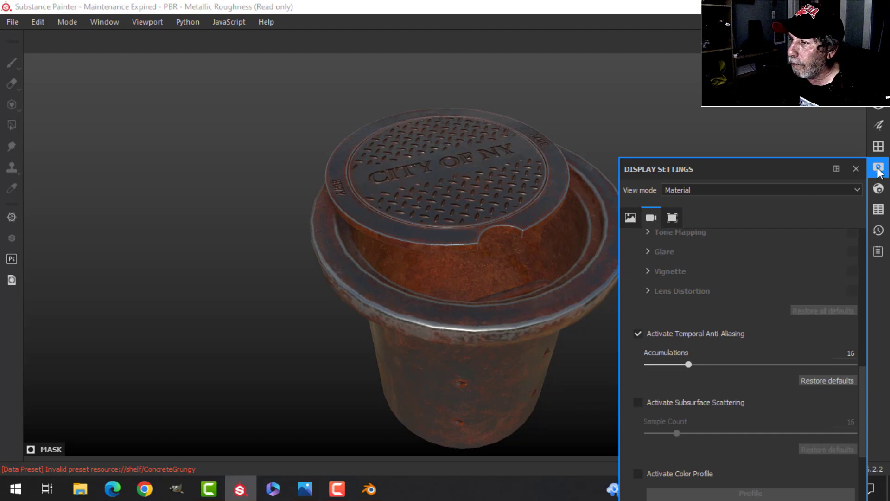
# Replace the environment map with Cave Entry Forest and close the display settings.
pyautogui.click(630, 217)
pyautogui.click(758, 274)
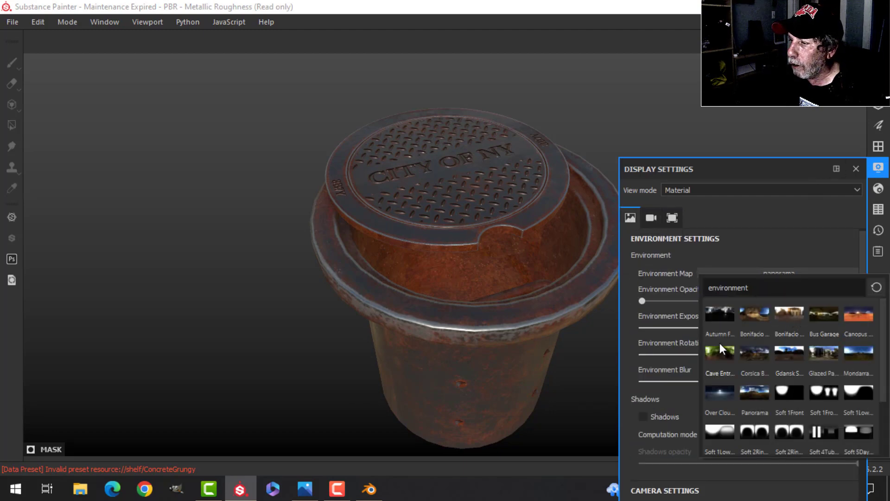
pyautogui.click(719, 351)
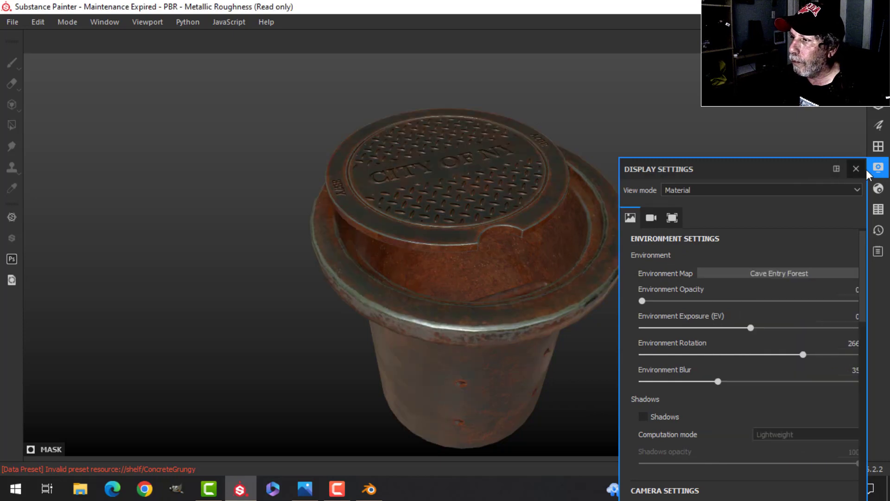
pyautogui.click(858, 169)
# Examine the rusted cover, rim and shaft from several angles under the forest lighting.
pyautogui.keyDown('alt'); pyautogui.moveTo(584, 224); pyautogui.dragTo(598, 253); pyautogui.keyUp('alt')
pyautogui.scroll(3, 653, 252)
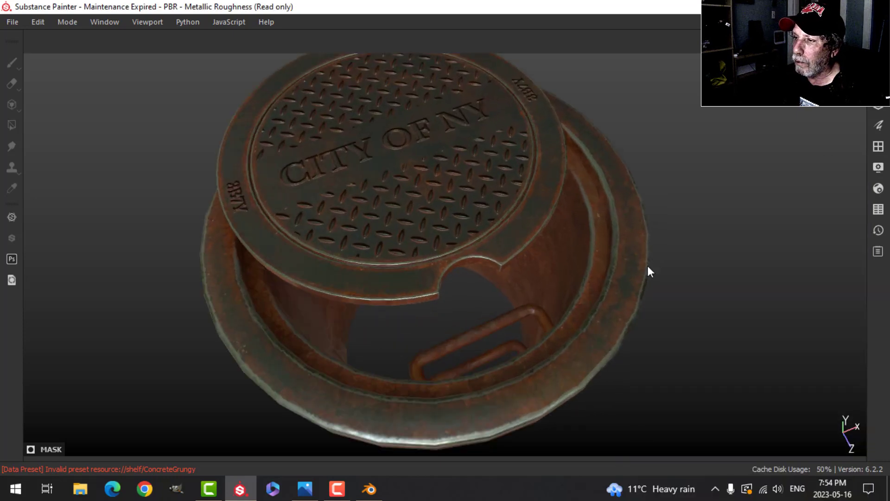
pyautogui.moveTo(503, 230)
pyautogui.keyDown('alt'); pyautogui.mouseDown()
pyautogui.moveTo(598, 315)
pyautogui.moveTo(491, 265)
pyautogui.moveTo(584, 228)
pyautogui.mouseUp(); pyautogui.keyUp('alt')
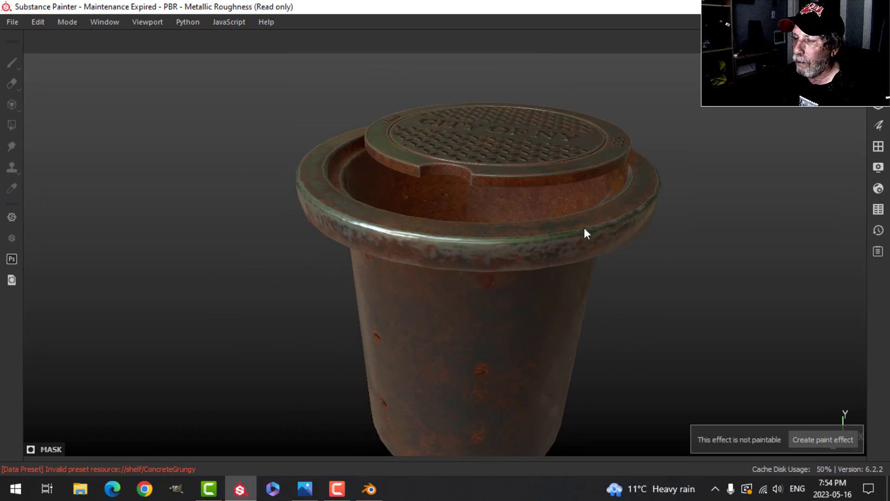
pyautogui.keyDown('alt'); pyautogui.moveTo(584, 229); pyautogui.dragTo(502, 267, button='middle'); pyautogui.keyUp('alt')
pyautogui.keyDown('alt'); pyautogui.moveTo(502, 267); pyautogui.dragTo(440, 300); pyautogui.keyUp('alt')
pyautogui.keyDown('shift'); pyautogui.moveTo(626, 232); pyautogui.dragTo(683, 221, button='right'); pyautogui.keyUp('shift')
pyautogui.keyDown('alt'); pyautogui.moveTo(685, 228); pyautogui.dragTo(629, 229); pyautogui.keyUp('alt')
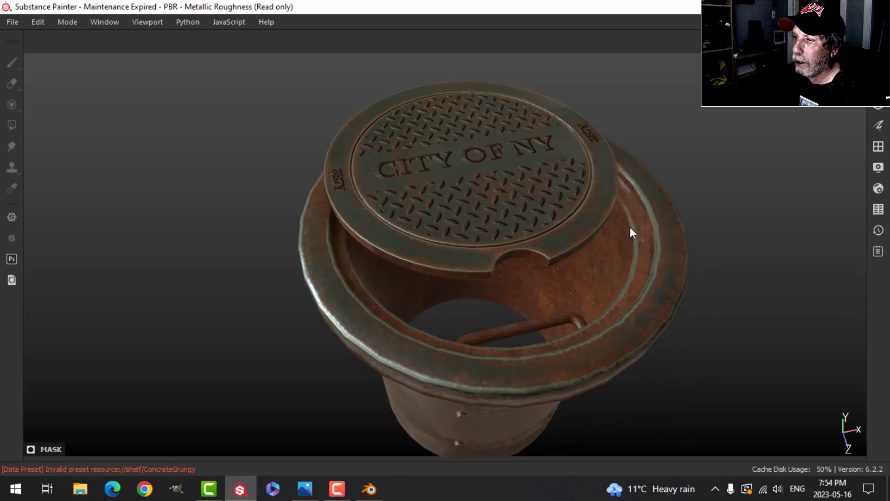
# Restore the hidden interface and set the texture set size to 1024.
pyautogui.press('Tab')
pyautogui.click(786, 124)
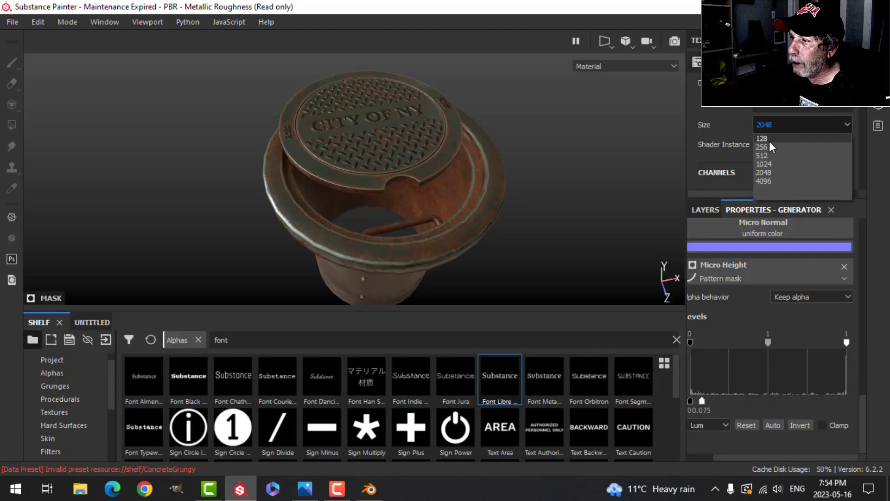
pyautogui.click(773, 163)
# Collapse the Metal Sewer folder and add a new fill layer above it.
pyautogui.click(705, 210)
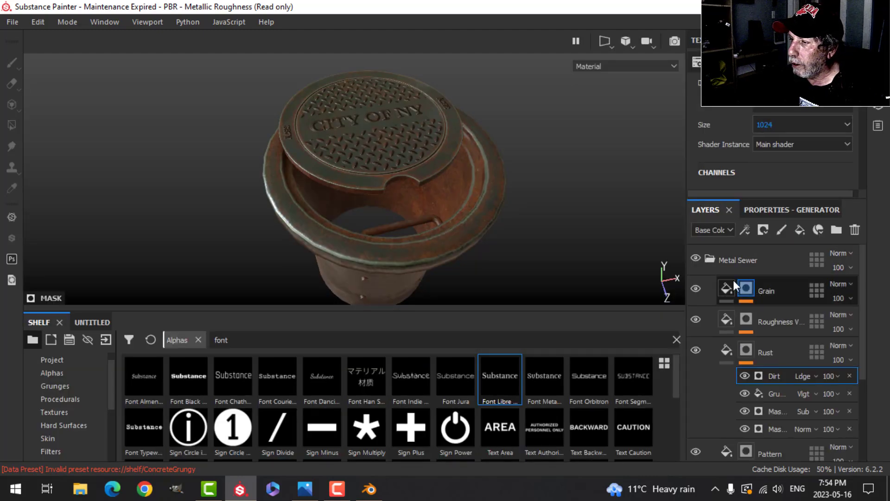
pyautogui.click(711, 261)
pyautogui.click(750, 262)
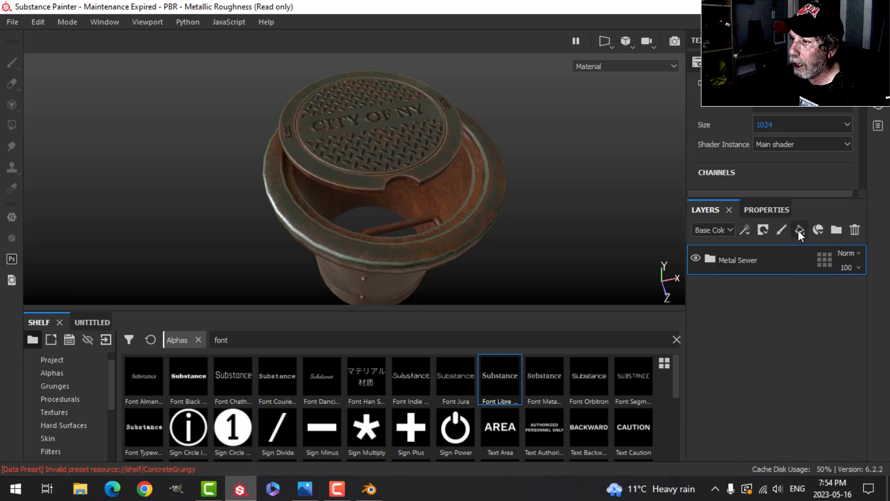
pyautogui.click(800, 231)
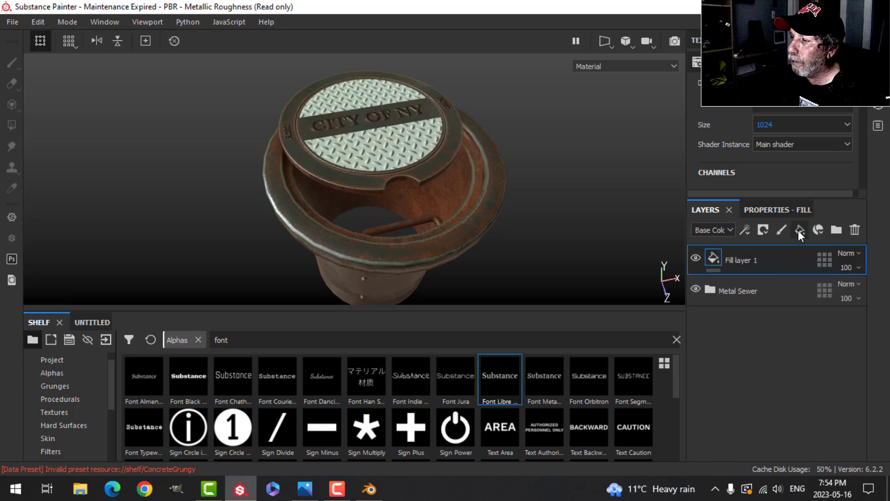
# Limit the new fill layer's material channels to color and roughness.
pyautogui.click(771, 210)
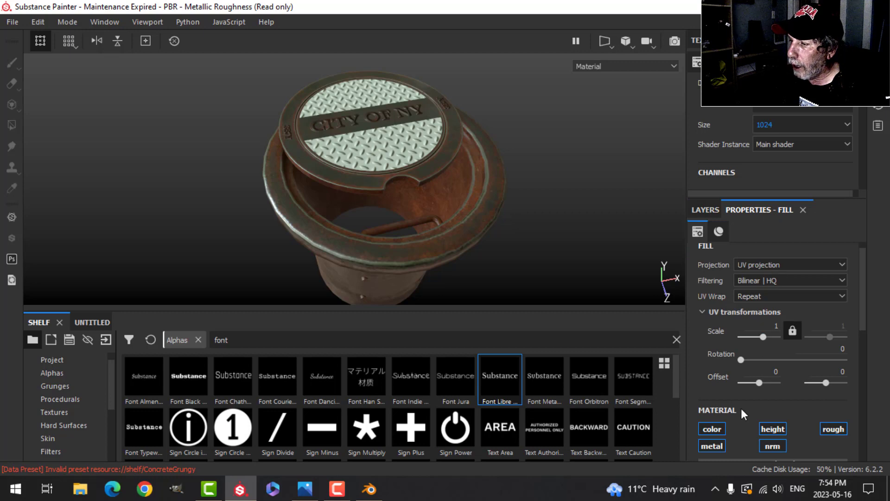
pyautogui.keyDown('alt'); pyautogui.click(725, 425); pyautogui.keyUp('alt')
pyautogui.scroll(-3, 820, 416)
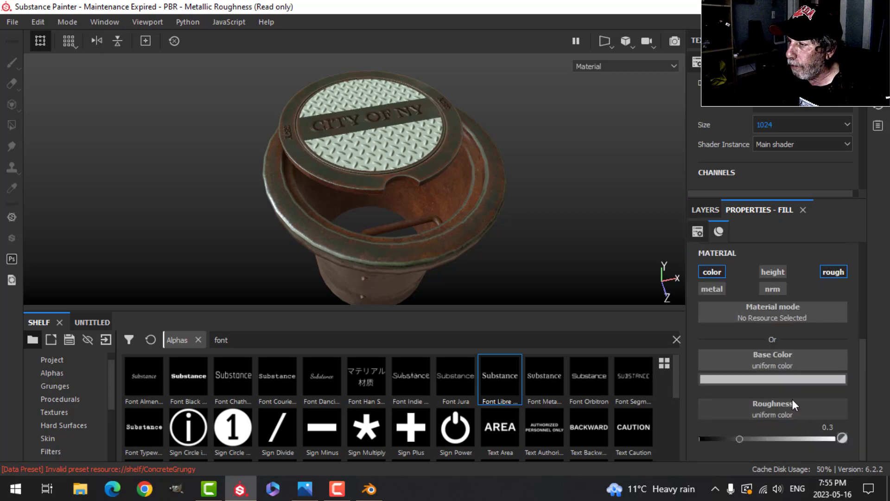
# Set the fill layer's roughness to 1 and its base color to a very dark brown with hue 0.102.
pyautogui.click(781, 378)
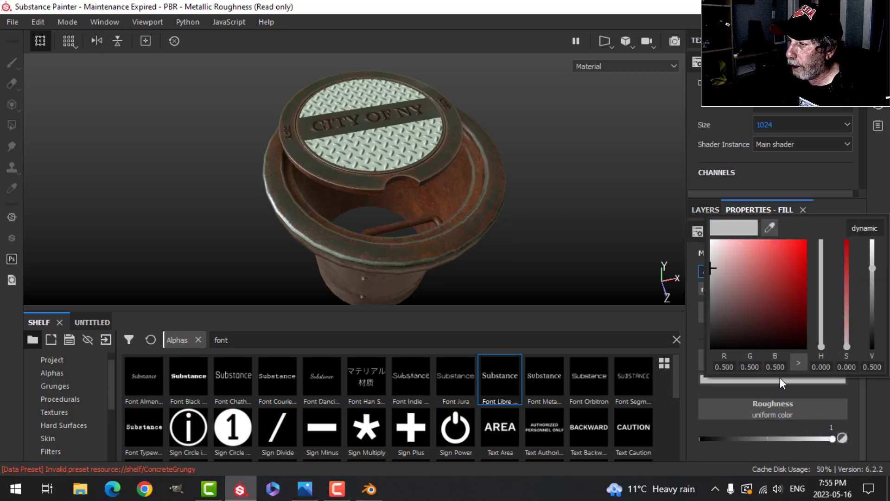
pyautogui.click(855, 232)
pyautogui.moveTo(825, 346); pyautogui.dragTo(821, 338)
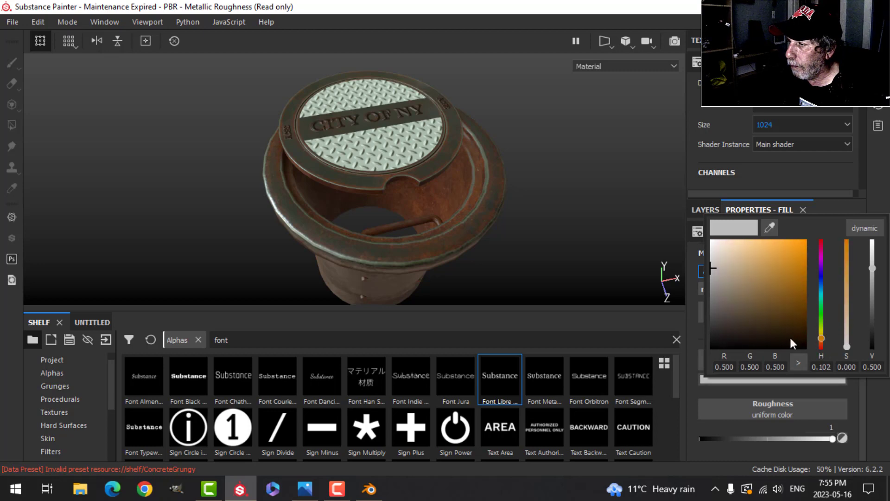
pyautogui.click(788, 335)
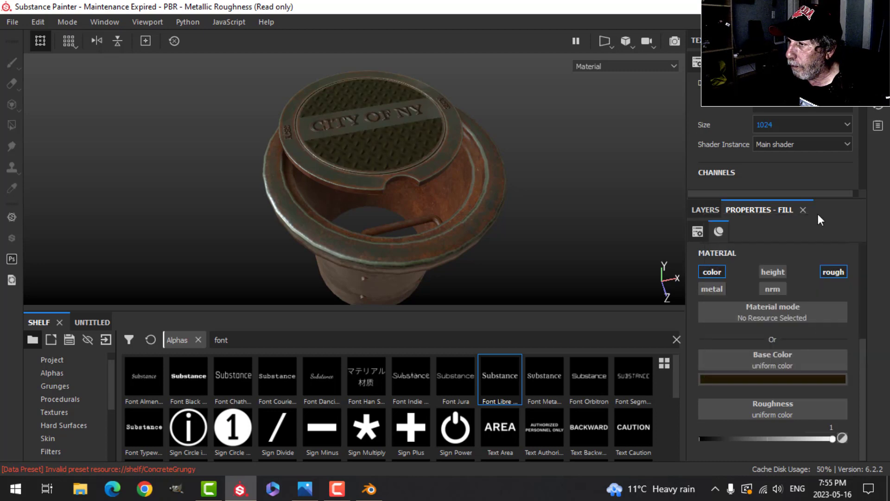
# Add a black mask with an empty generator effect to the dark brown fill layer and show the generator's properties.
pyautogui.click(705, 209)
pyautogui.click(764, 228)
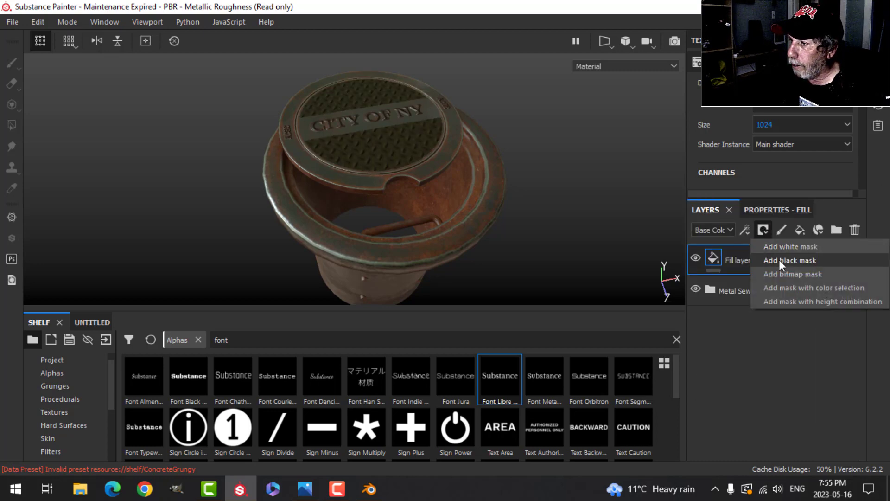
pyautogui.click(780, 260)
pyautogui.click(746, 230)
pyautogui.click(763, 244)
pyautogui.click(764, 211)
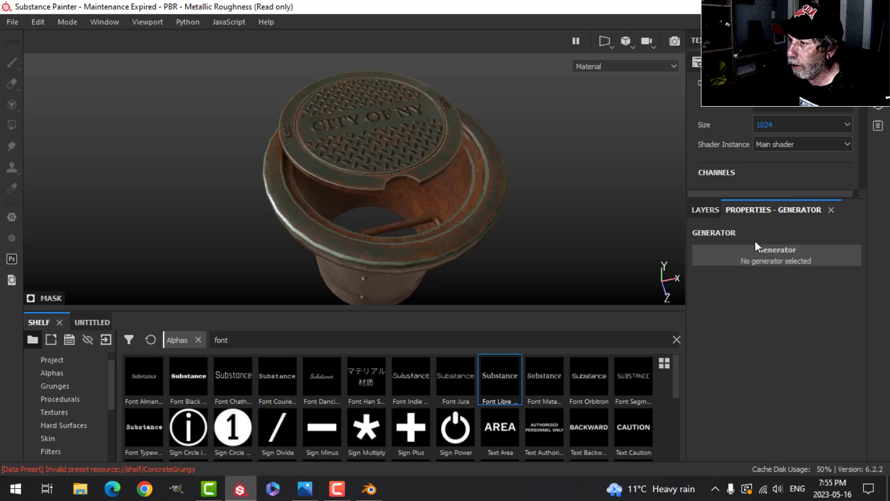
# Load the Dirt generator into the dark brown fill layer's mask and check its effect on the cover.
pyautogui.click(755, 245)
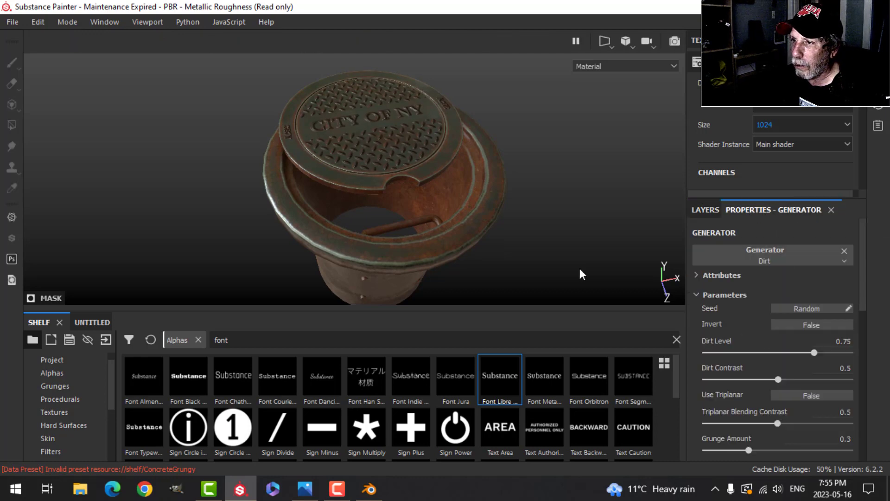
pyautogui.keyDown('alt'); pyautogui.moveTo(555, 221); pyautogui.dragTo(532, 216); pyautogui.keyUp('alt')
pyautogui.scroll(3, 532, 217)
pyautogui.keyDown('alt'); pyautogui.moveTo(533, 211); pyautogui.dragTo(545, 239, button='middle'); pyautogui.keyUp('alt')
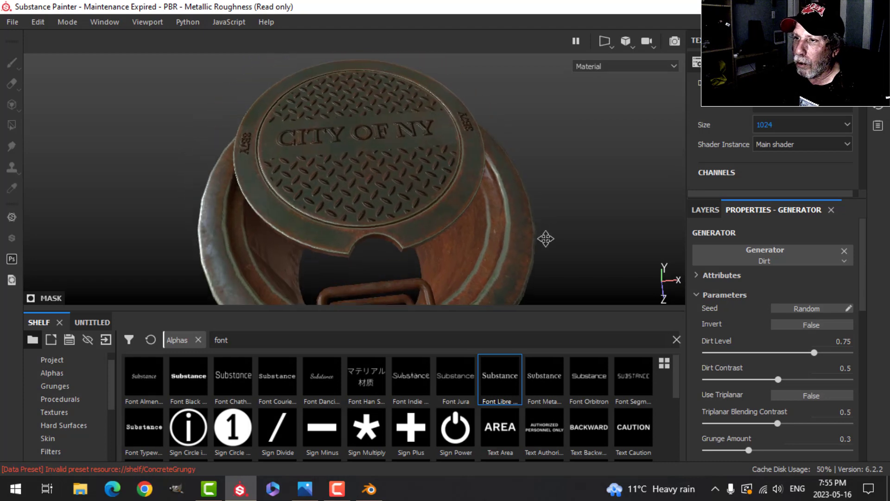
pyautogui.keyDown('alt'); pyautogui.moveTo(396, 163); pyautogui.dragTo(512, 229); pyautogui.keyUp('alt')
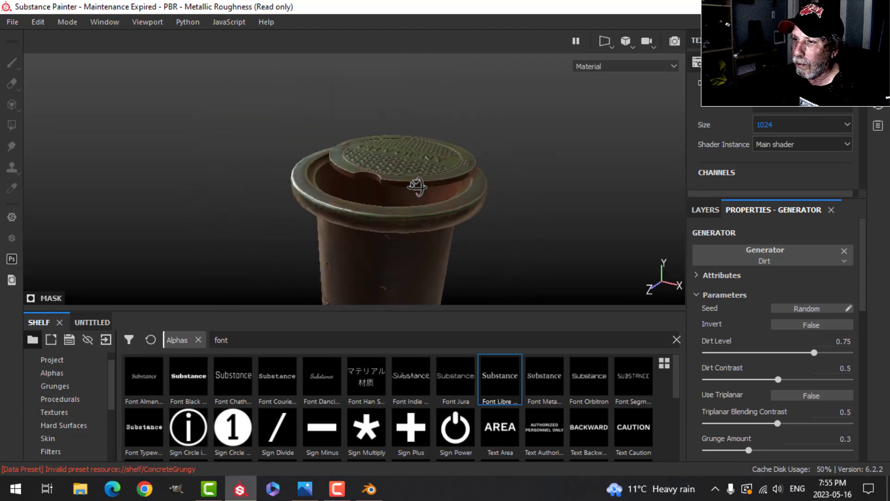
# Rename the dark brown fill layer as dirt.
pyautogui.click(708, 211)
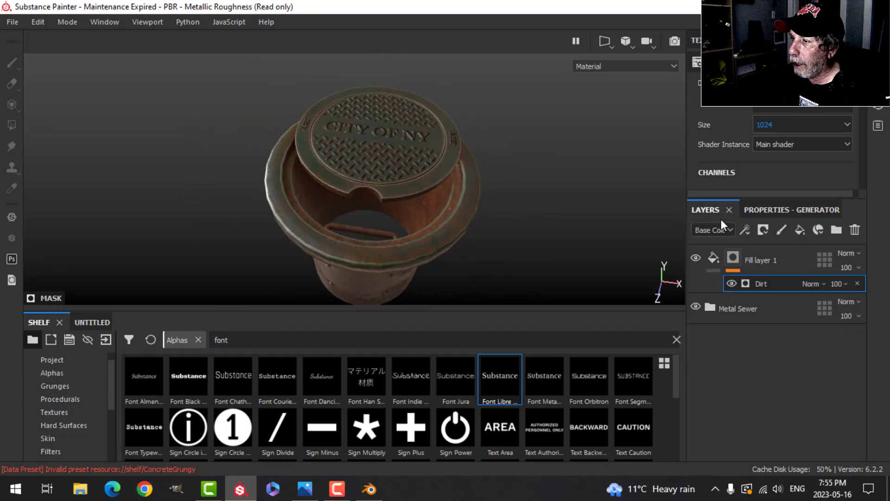
pyautogui.doubleClick(752, 260)
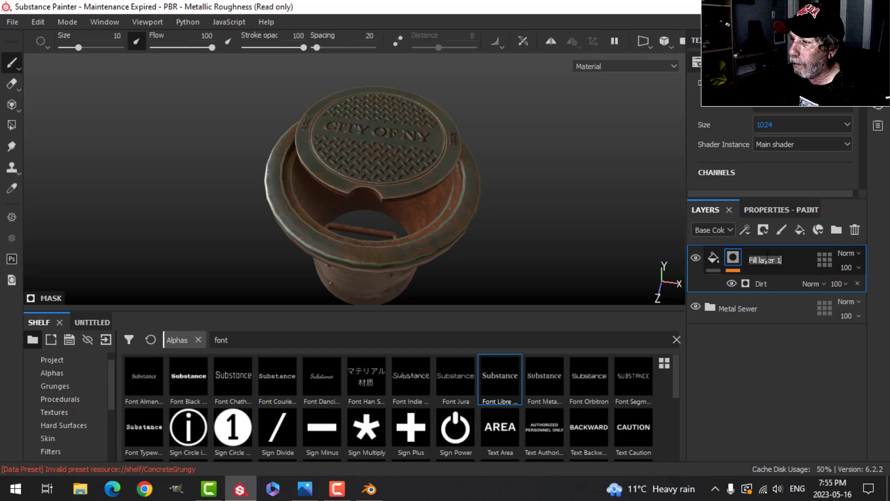
pyautogui.write('dirt')
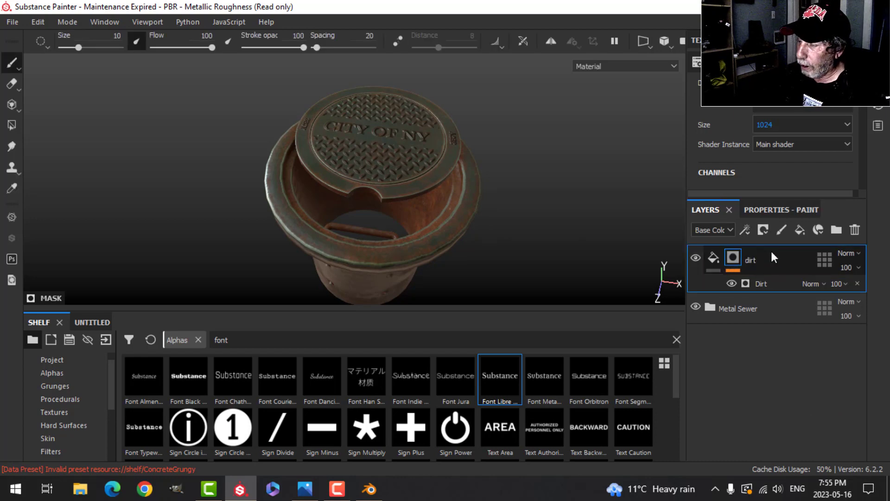
# Copy the dirt layer and paste it above the collapsed Metal Sewer folder in the SewerMain texture set.
pyautogui.click(714, 256)
pyautogui.rightClick(762, 261)
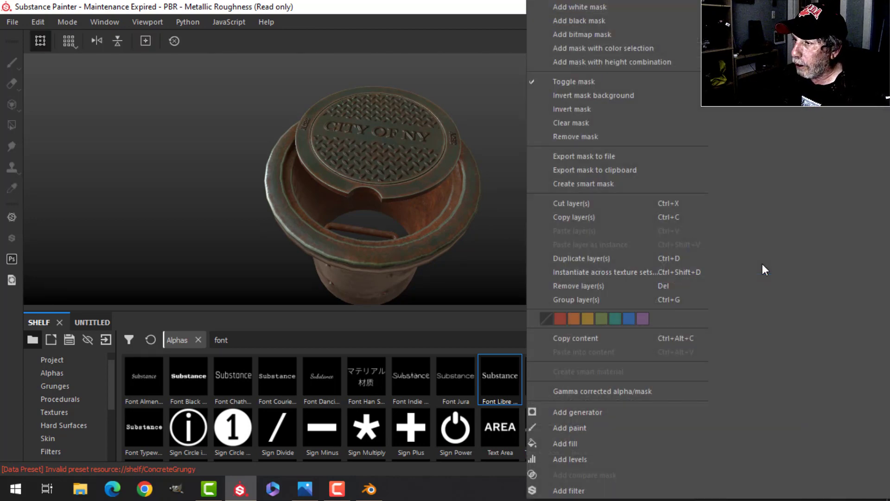
pyautogui.click(579, 219)
pyautogui.click(723, 41)
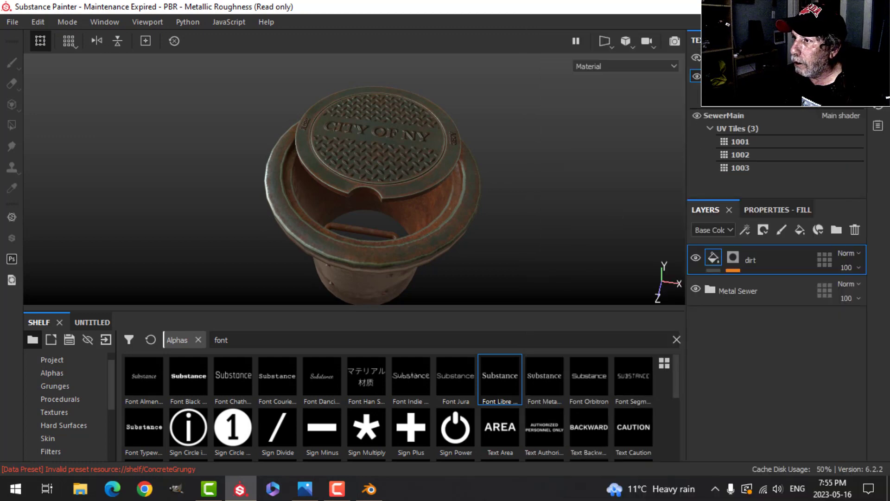
pyautogui.click(729, 116)
pyautogui.press('Delete')
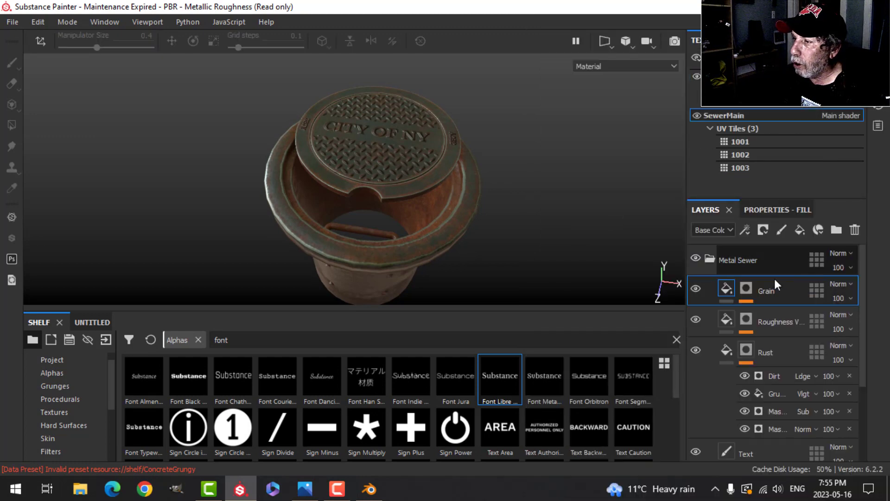
pyautogui.click(711, 261)
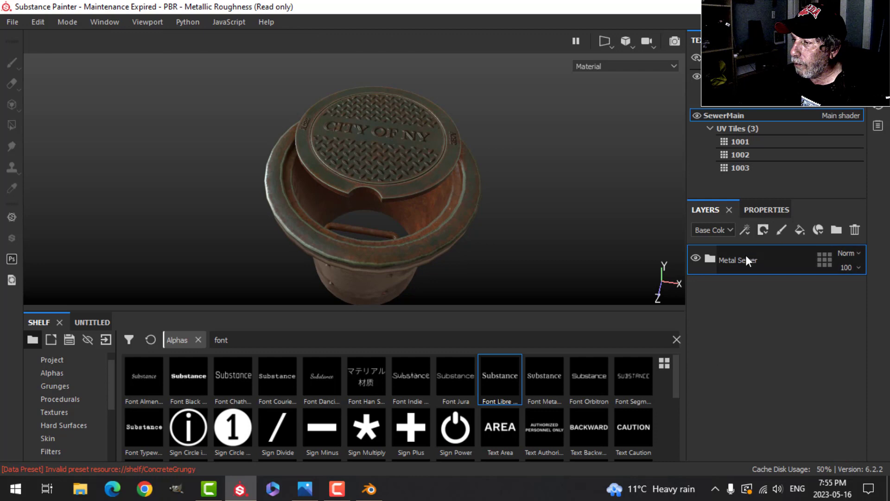
pyautogui.rightClick(746, 255)
pyautogui.click(587, 231)
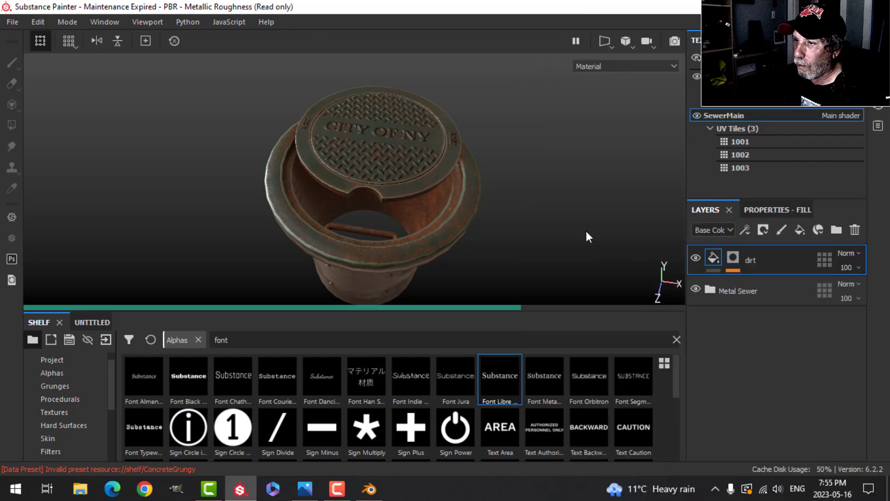
# Lower the Dirt generator's dirt level to 0.44 in the SewerMain dirt layer's mask.
pyautogui.click(733, 258)
pyautogui.click(790, 215)
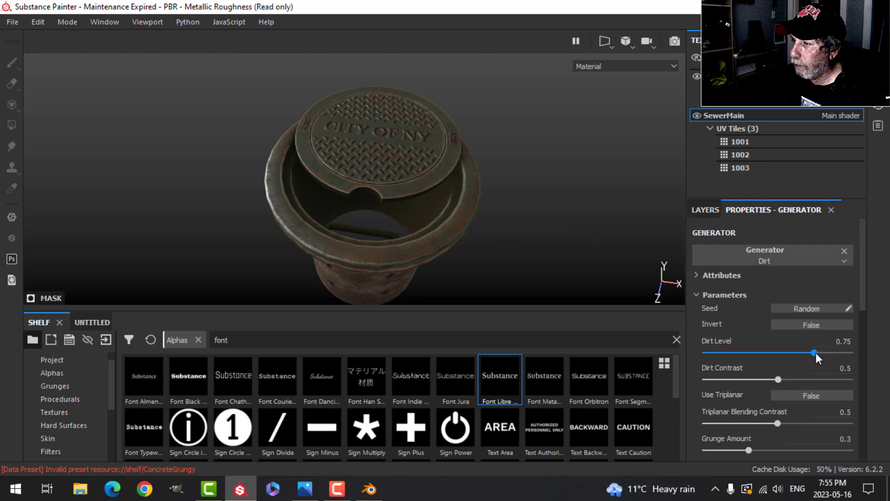
pyautogui.moveTo(815, 352); pyautogui.dragTo(770, 355)
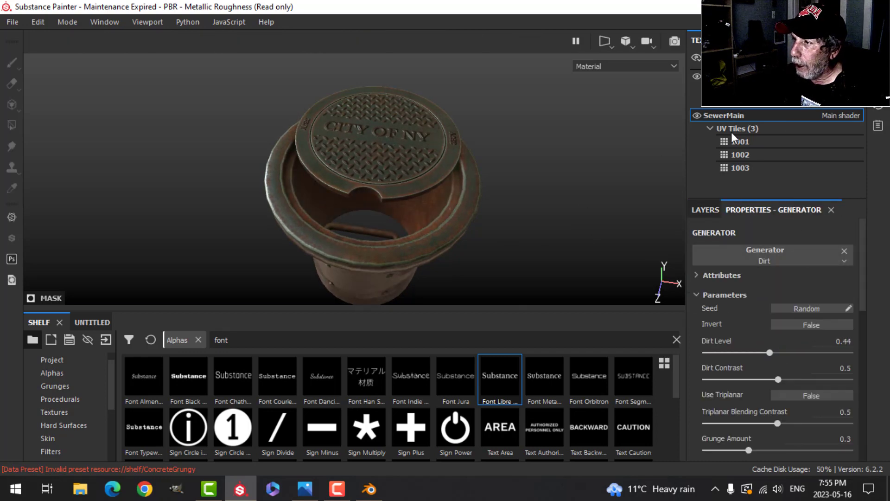
# Change the viewport's environment map to Panorama.
pyautogui.click(878, 65)
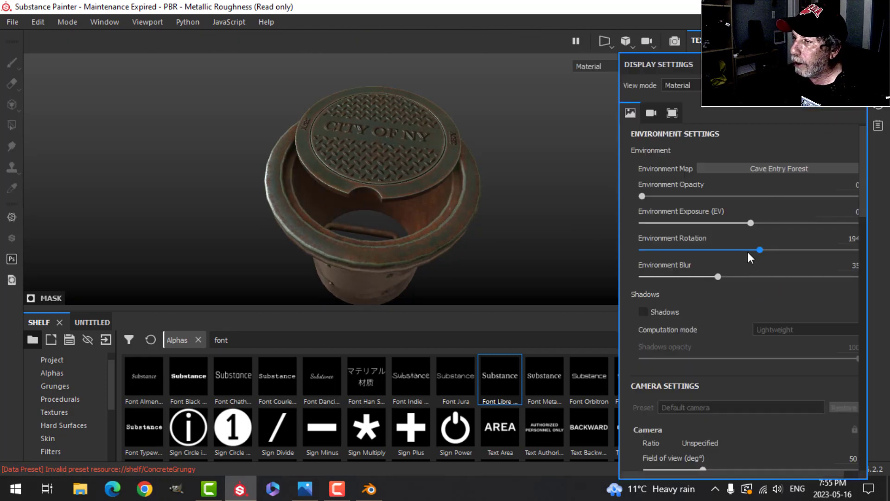
pyautogui.click(745, 169)
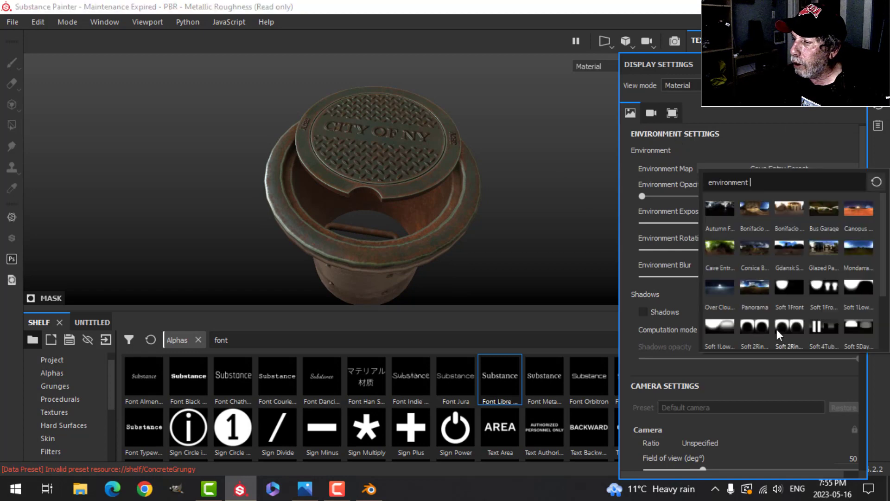
pyautogui.click(755, 287)
pyautogui.click(547, 232)
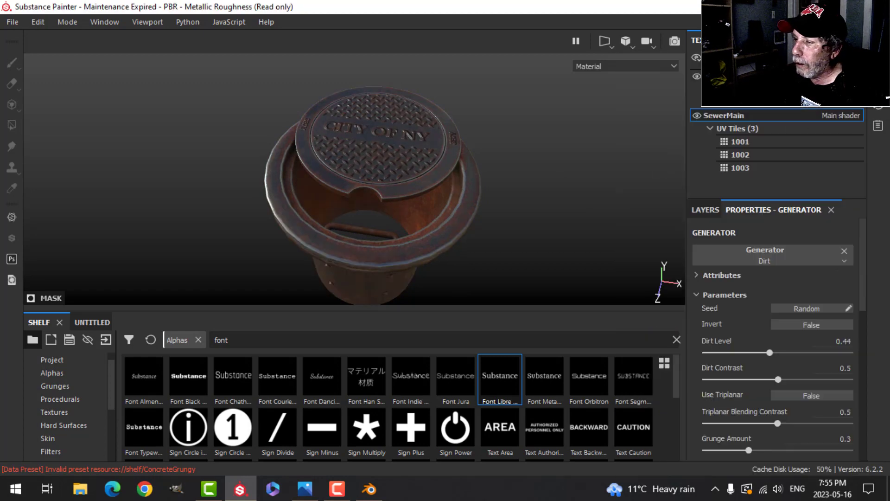
# Check the cover under the new lighting and set the texture set's size to 2048.
pyautogui.scroll(-3, 544, 234)
pyautogui.scroll(5, 546, 216)
pyautogui.keyDown('alt'); pyautogui.moveTo(545, 214); pyautogui.dragTo(482, 234); pyautogui.keyUp('alt')
pyautogui.keyDown('alt'); pyautogui.moveTo(364, 219); pyautogui.dragTo(436, 214); pyautogui.keyUp('alt')
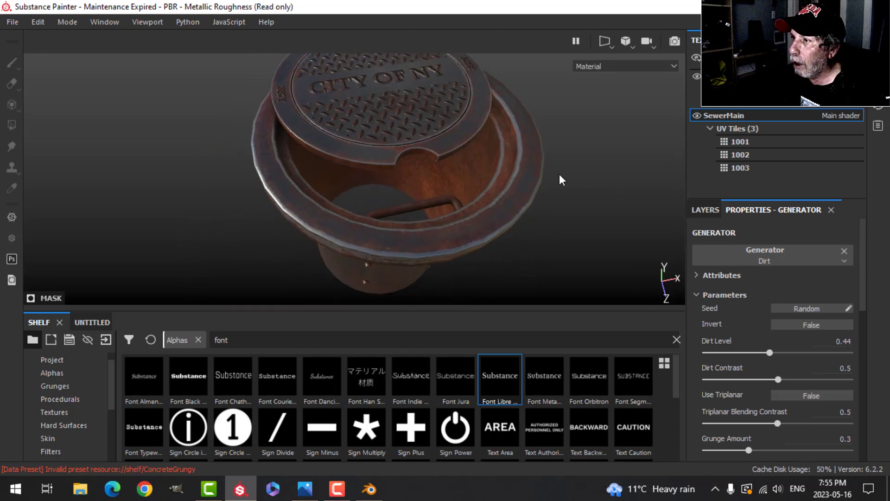
pyautogui.press('Tab')
pyautogui.press('Tab')
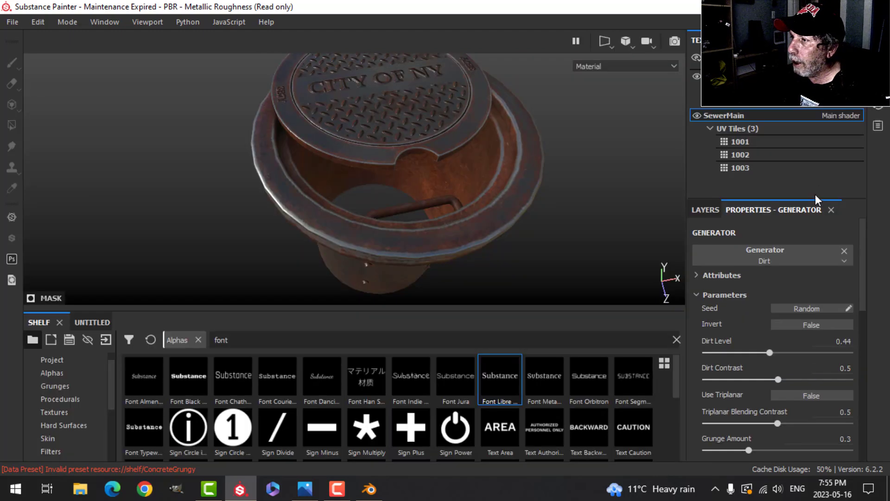
pyautogui.scroll(-3, 758, 123)
pyautogui.click(761, 124)
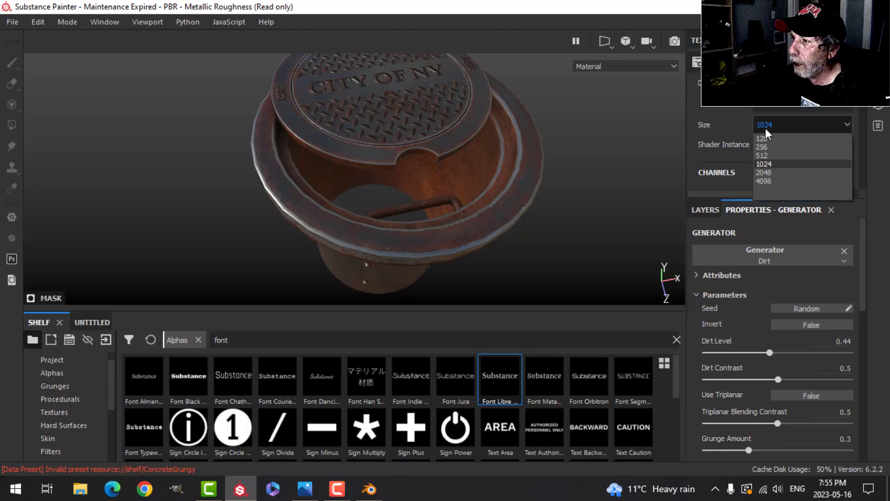
pyautogui.click(773, 174)
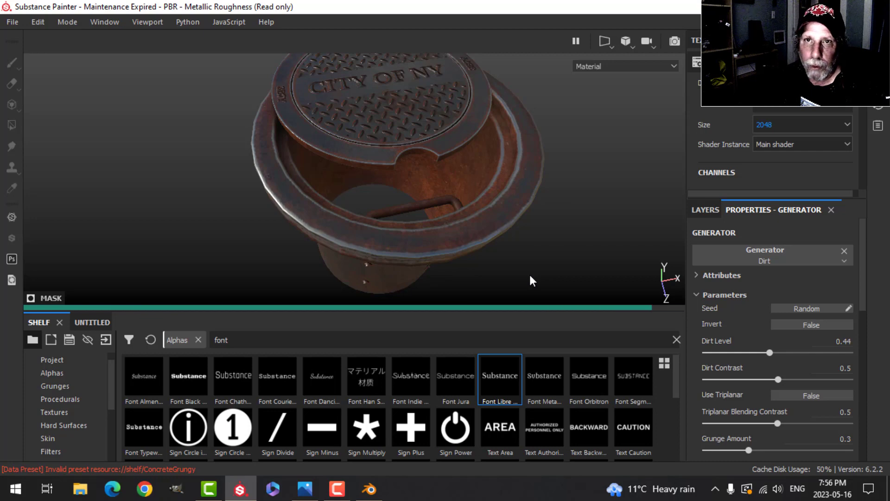
# Examine the cover's rust and dirt from several angles in an enlarged viewport and look over the display settings.
pyautogui.press('Tab')
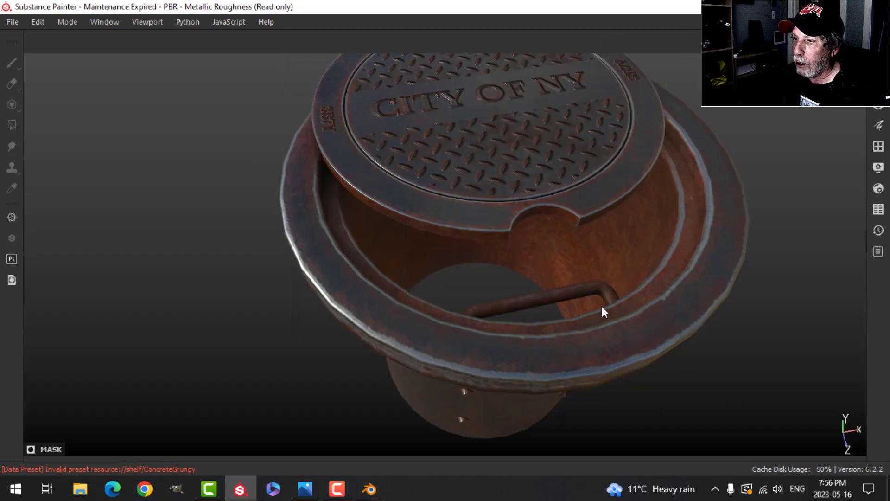
pyautogui.keyDown('alt'); pyautogui.moveTo(602, 306); pyautogui.dragTo(362, 256); pyautogui.keyUp('alt')
pyautogui.scroll(3, 559, 377)
pyautogui.keyDown('alt'); pyautogui.moveTo(576, 352); pyautogui.dragTo(532, 337, button='middle'); pyautogui.keyUp('alt')
pyautogui.scroll(-3, 531, 337)
pyautogui.keyDown('alt'); pyautogui.moveTo(583, 271); pyautogui.dragTo(582, 324); pyautogui.keyUp('alt')
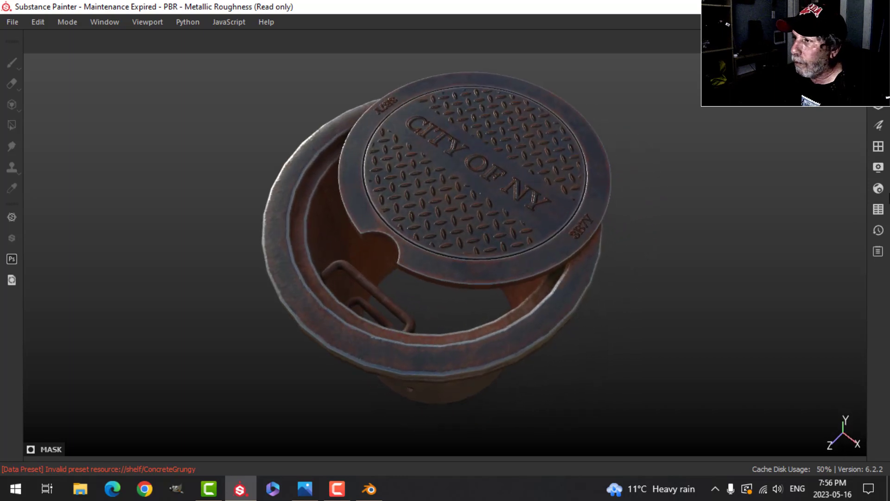
pyautogui.click(878, 167)
pyautogui.scroll(-10, 705, 346)
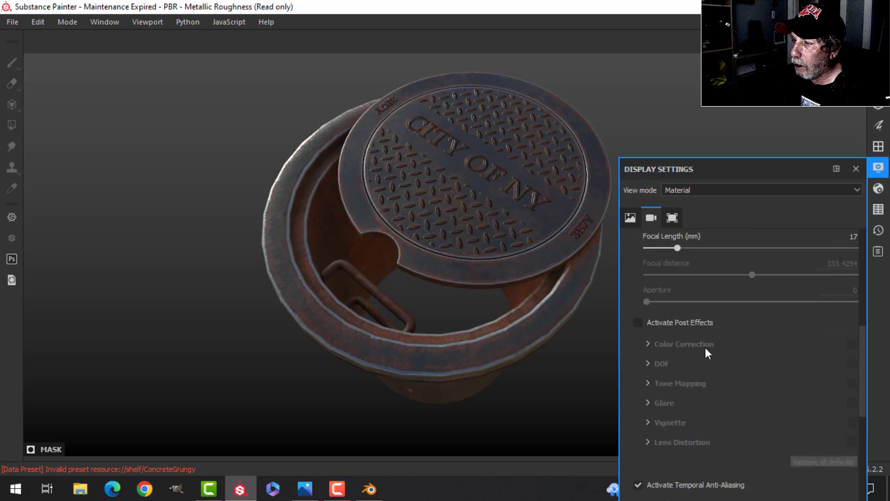
pyautogui.scroll(10, 705, 346)
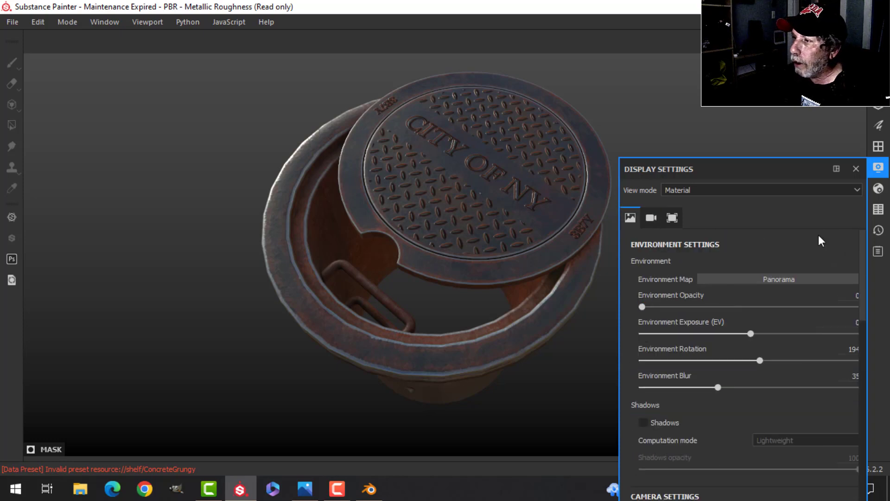
pyautogui.click(880, 167)
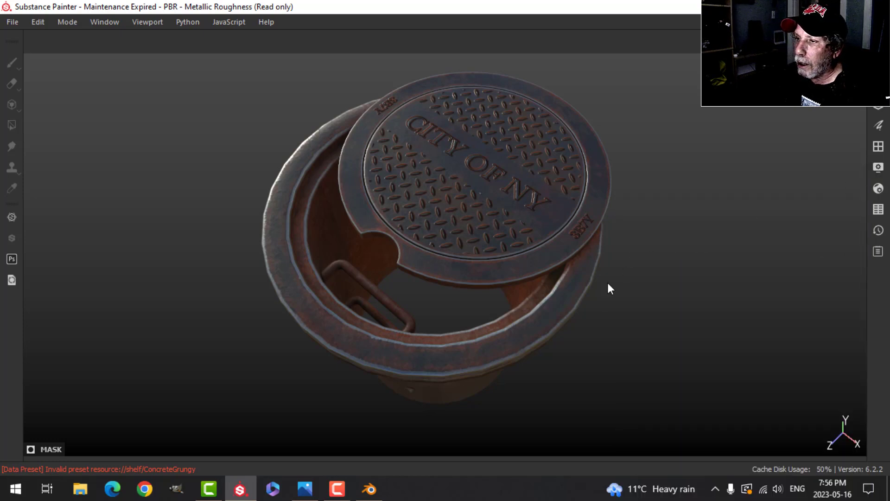
pyautogui.keyDown('alt'); pyautogui.moveTo(608, 288); pyautogui.dragTo(598, 288); pyautogui.keyUp('alt')
pyautogui.moveTo(688, 248)
pyautogui.keyDown('shift'); pyautogui.mouseDown(button='right')
pyautogui.moveTo(646, 258)
pyautogui.moveTo(690, 248)
pyautogui.mouseUp(button='right'); pyautogui.keyUp('shift')
pyautogui.scroll(3, 669, 254)
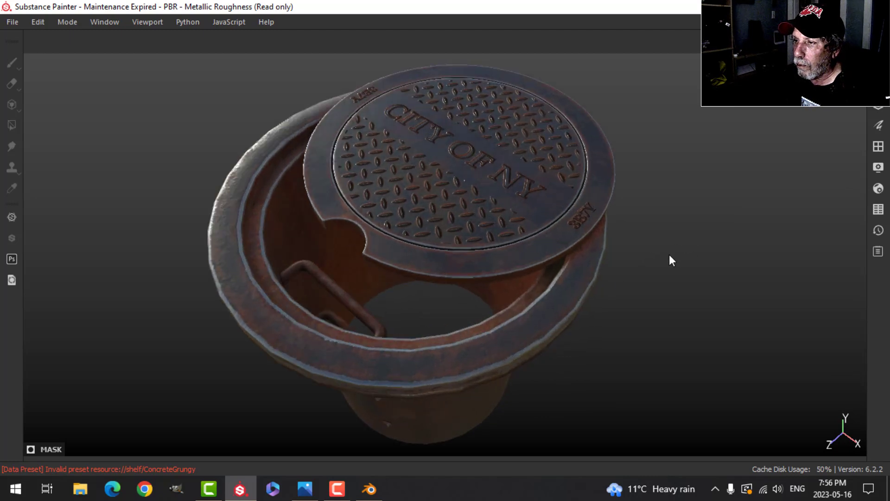
pyautogui.scroll(-4, 669, 258)
pyautogui.keyDown('alt'); pyautogui.moveTo(678, 268); pyautogui.dragTo(679, 272); pyautogui.keyUp('alt')
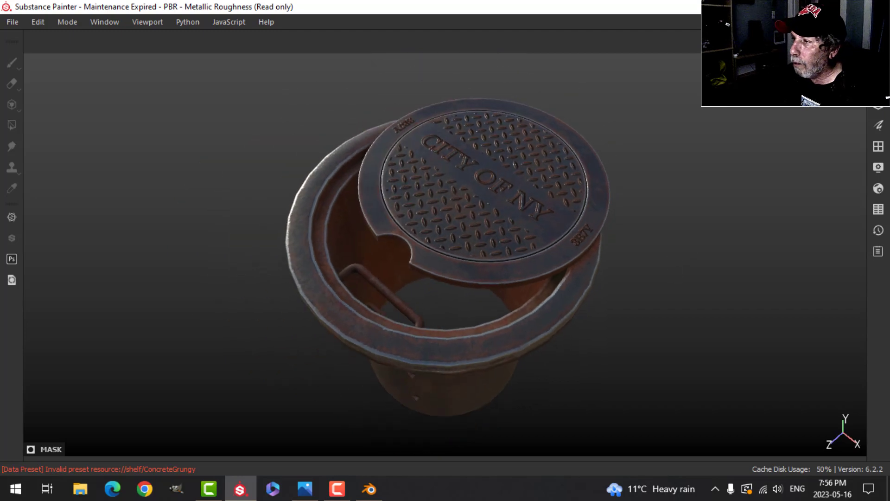
# Enable shadows in the viewport and set their opacity to 66.
pyautogui.click(877, 172)
pyautogui.scroll(-3, 707, 379)
pyautogui.click(644, 305)
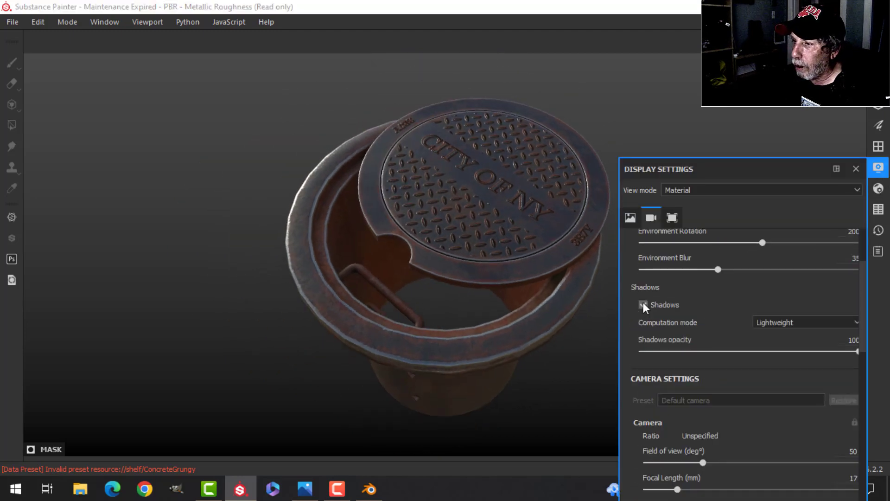
pyautogui.moveTo(858, 352); pyautogui.dragTo(785, 353)
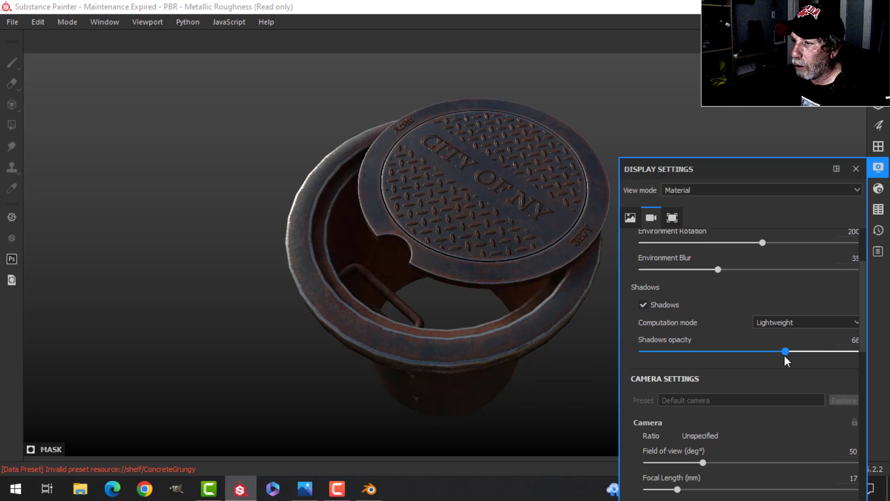
pyautogui.click(884, 164)
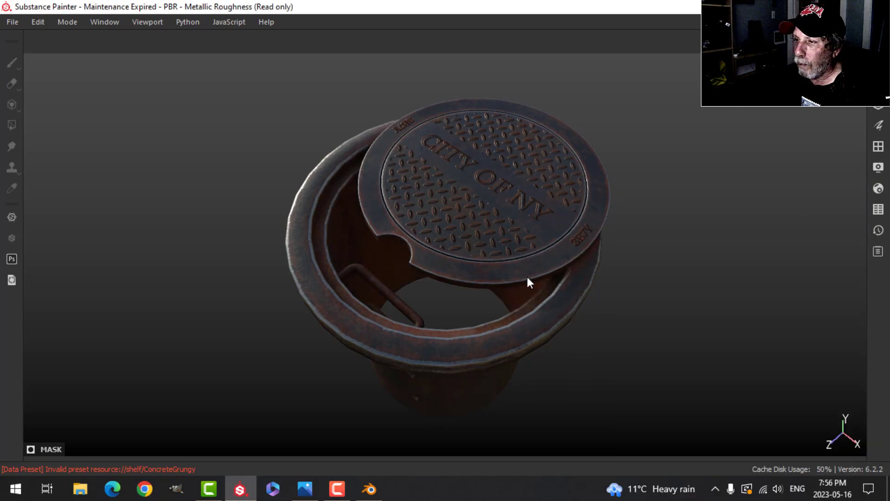
# Examine the shadowed sewer cover, its lettering and the inner ring from several angles and under different light directions.
pyautogui.keyDown('alt'); pyautogui.moveTo(527, 278); pyautogui.dragTo(539, 262); pyautogui.keyUp('alt')
pyautogui.keyDown('shift'); pyautogui.moveTo(703, 227); pyautogui.dragTo(674, 234, button='right'); pyautogui.keyUp('shift')
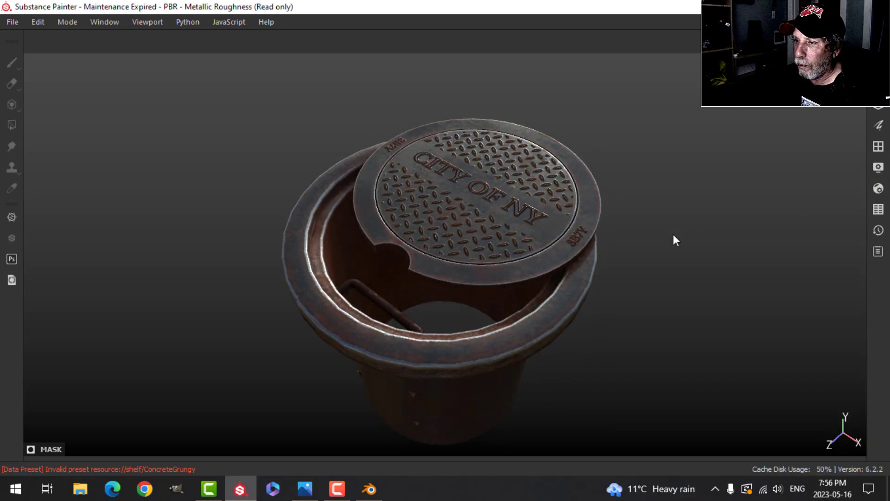
pyautogui.scroll(-3, 674, 257)
pyautogui.scroll(5, 672, 256)
pyautogui.keyDown('alt'); pyautogui.moveTo(663, 256); pyautogui.dragTo(542, 310); pyautogui.keyUp('alt')
pyautogui.keyDown('alt'); pyautogui.moveTo(542, 310); pyautogui.dragTo(531, 315, button='middle'); pyautogui.keyUp('alt')
pyautogui.keyDown('alt'); pyautogui.moveTo(531, 315); pyautogui.dragTo(525, 274); pyautogui.keyUp('alt')
pyautogui.keyDown('alt'); pyautogui.moveTo(607, 258); pyautogui.dragTo(494, 322, button='middle'); pyautogui.keyUp('alt')
pyautogui.keyDown('alt'); pyautogui.moveTo(494, 323); pyautogui.dragTo(499, 302); pyautogui.keyUp('alt')
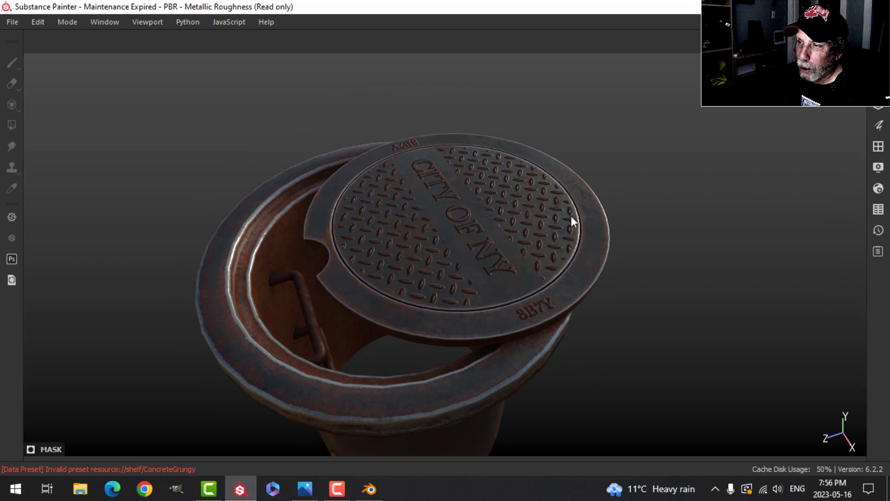
pyautogui.keyDown('alt'); pyautogui.moveTo(530, 275); pyautogui.dragTo(456, 182); pyautogui.keyUp('alt')
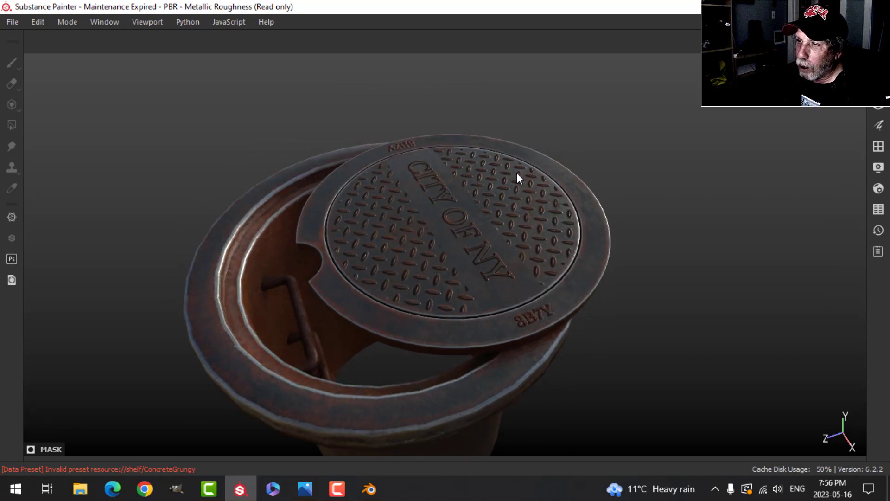
pyautogui.keyDown('alt'); pyautogui.moveTo(470, 277); pyautogui.dragTo(505, 270); pyautogui.keyUp('alt')
pyautogui.scroll(2, 474, 263)
pyautogui.keyDown('alt'); pyautogui.moveTo(474, 263); pyautogui.dragTo(500, 268, button='middle'); pyautogui.keyUp('alt')
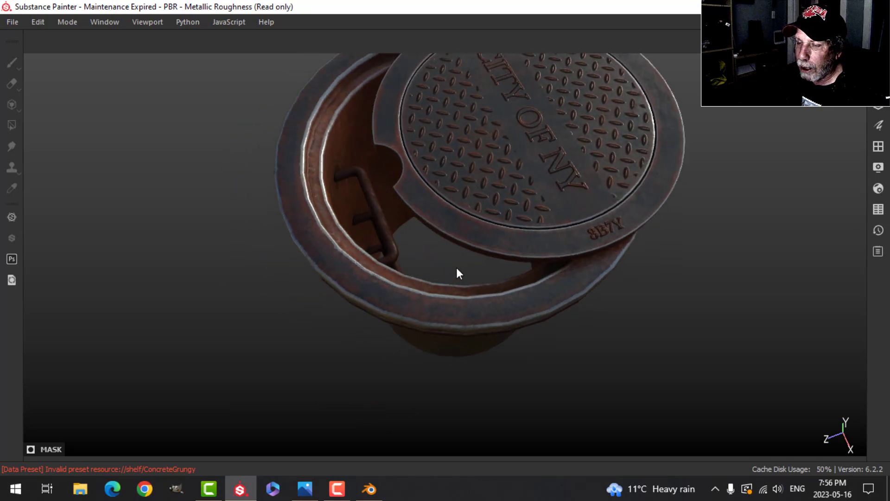
pyautogui.keyDown('alt'); pyautogui.moveTo(457, 269); pyautogui.dragTo(405, 275); pyautogui.keyUp('alt')
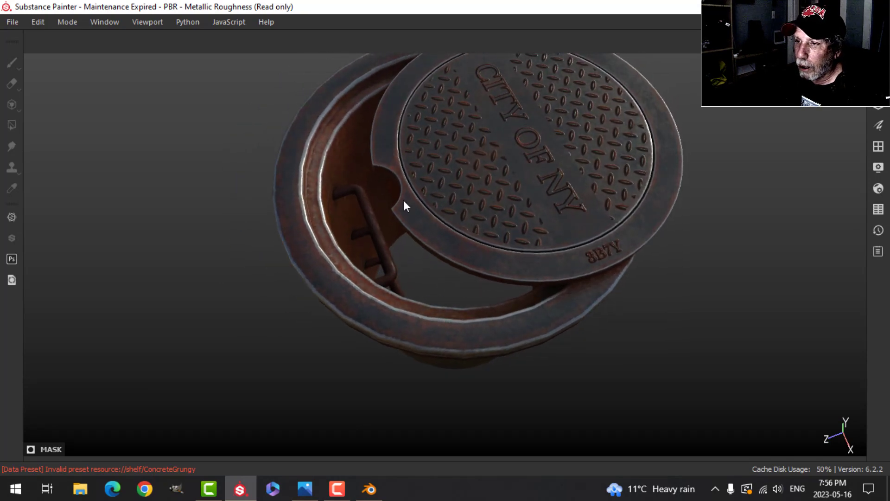
pyautogui.moveTo(543, 261)
pyautogui.keyDown('alt'); pyautogui.mouseDown()
pyautogui.moveTo(521, 302)
pyautogui.moveTo(547, 264)
pyautogui.moveTo(493, 288)
pyautogui.moveTo(532, 259)
pyautogui.moveTo(495, 243)
pyautogui.moveTo(554, 243)
pyautogui.moveTo(540, 246)
pyautogui.mouseUp(); pyautogui.keyUp('alt')
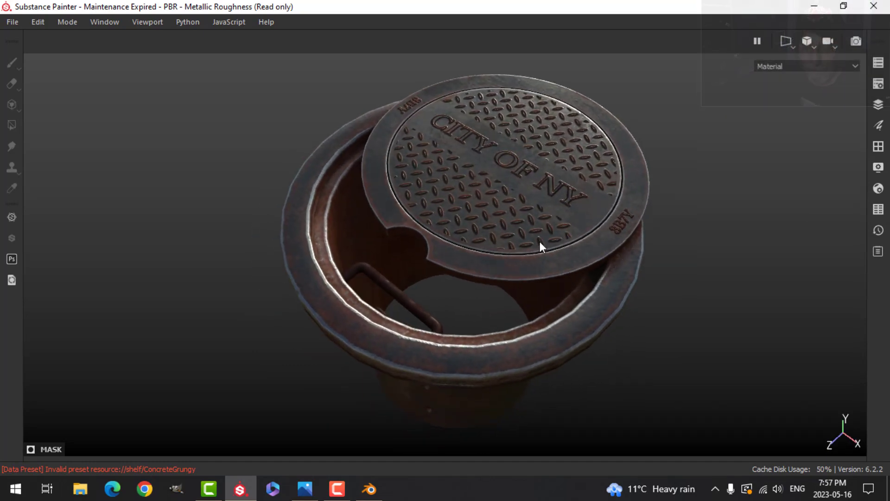